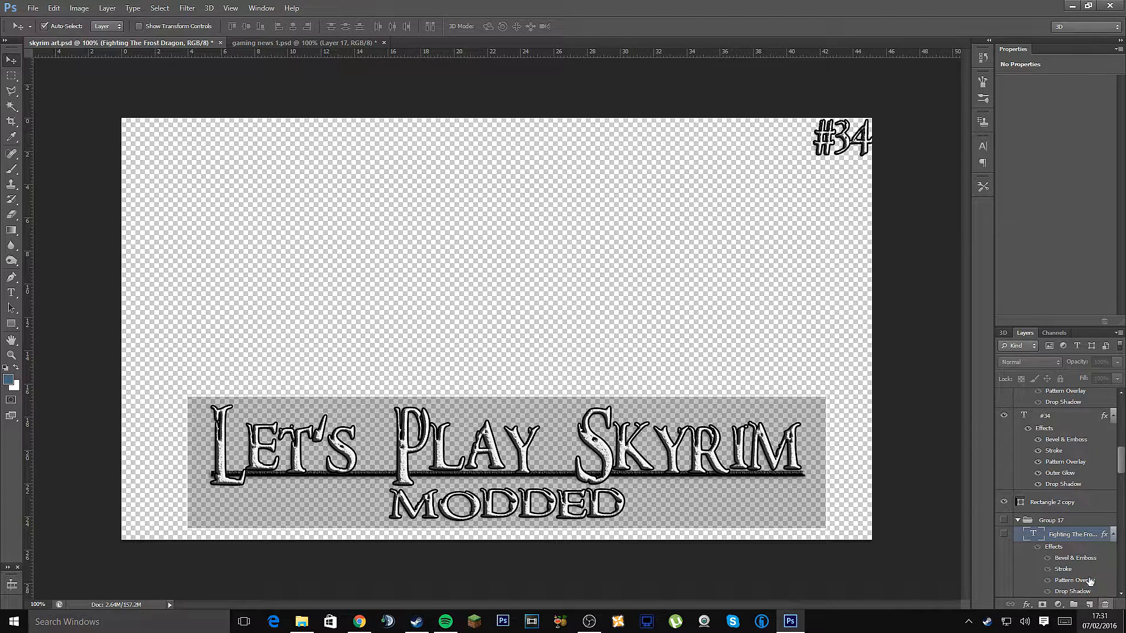
- Examine the example thumbnails in skyrim art.psd and gaming news 1.psd by toggling Group 17, Group 5 and the Gaming news title's visibility
click(1004, 520)
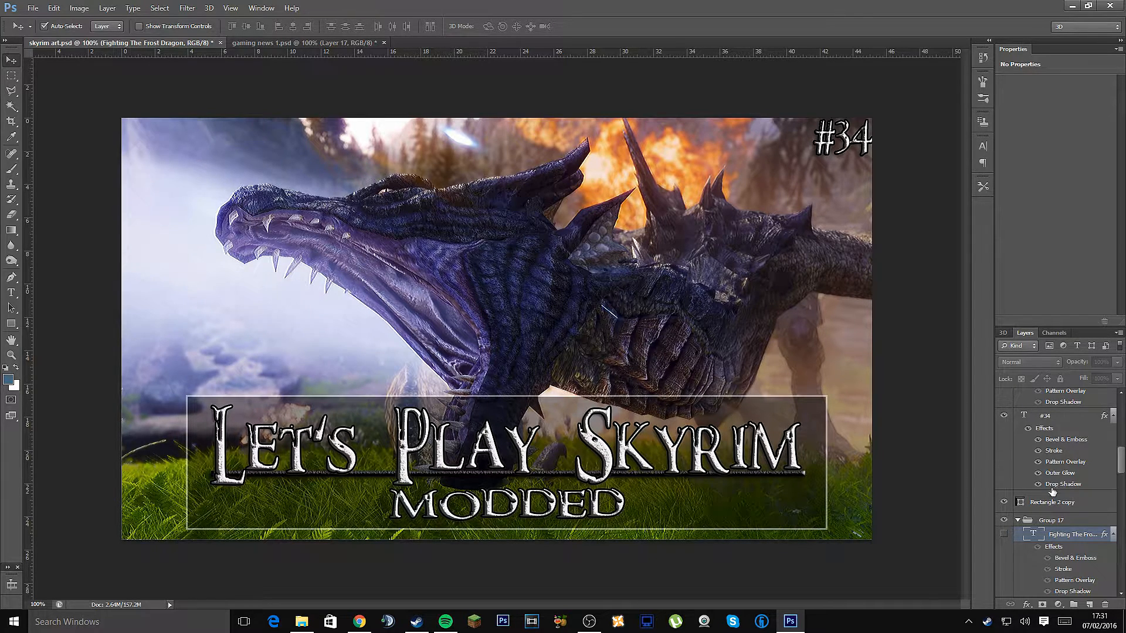
click(1003, 520)
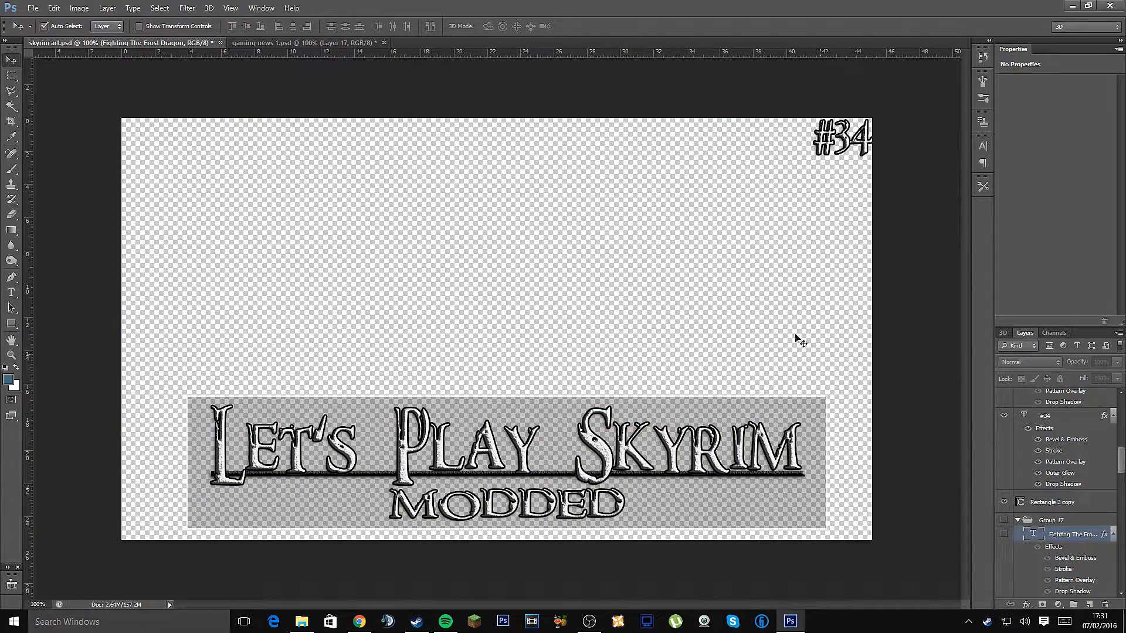
click(346, 42)
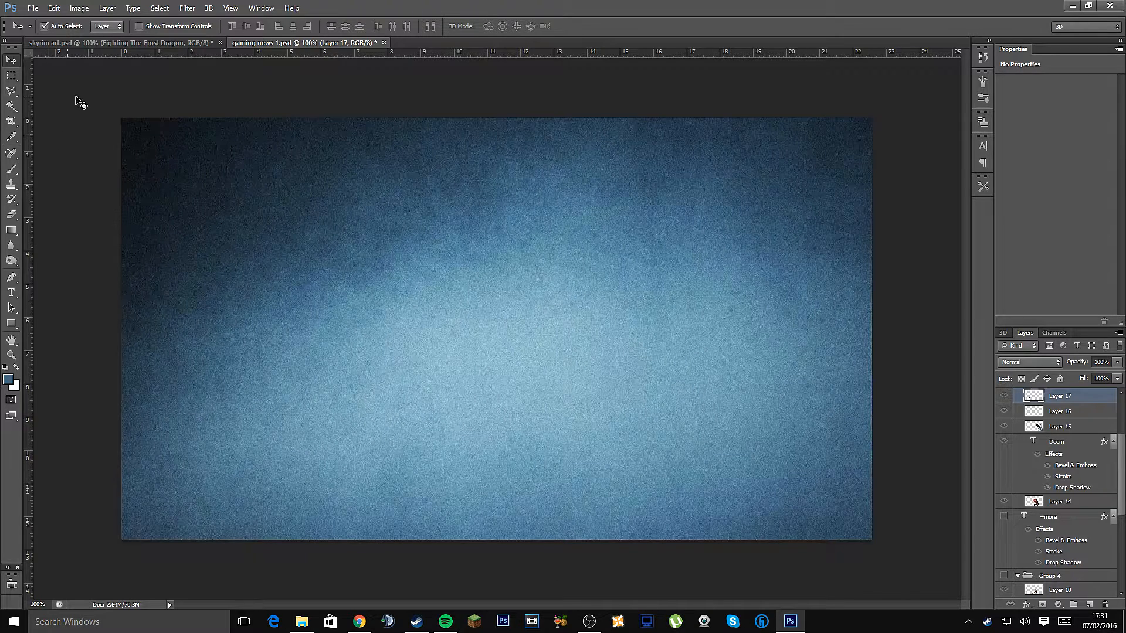
scroll(1028, 475, up, 2)
click(1004, 455)
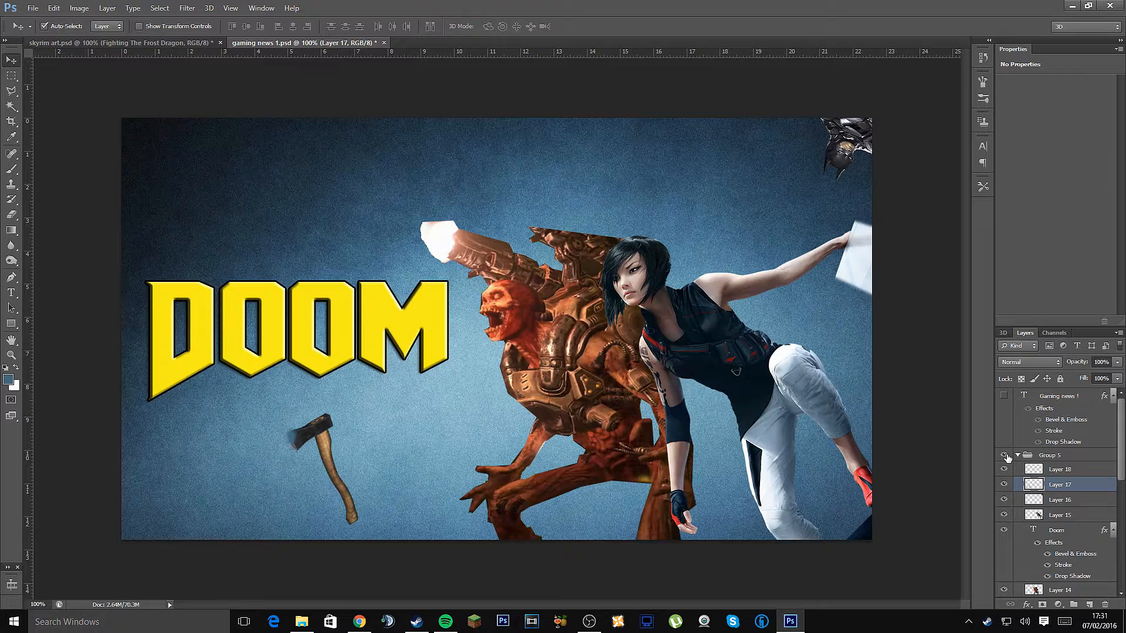
click(1004, 396)
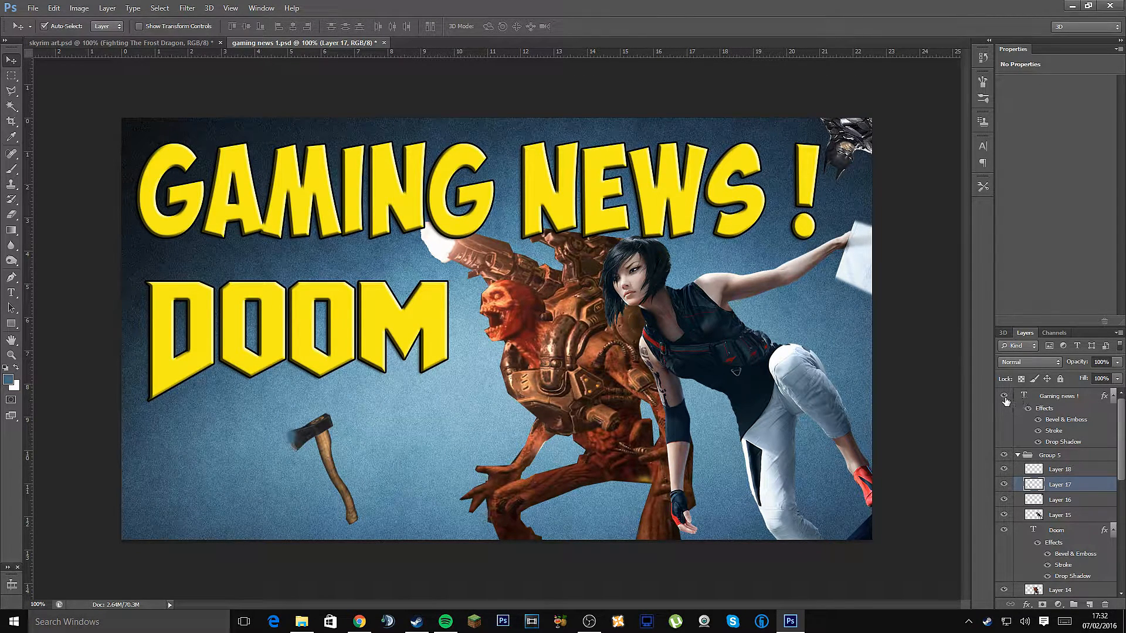
click(1003, 397)
click(1004, 456)
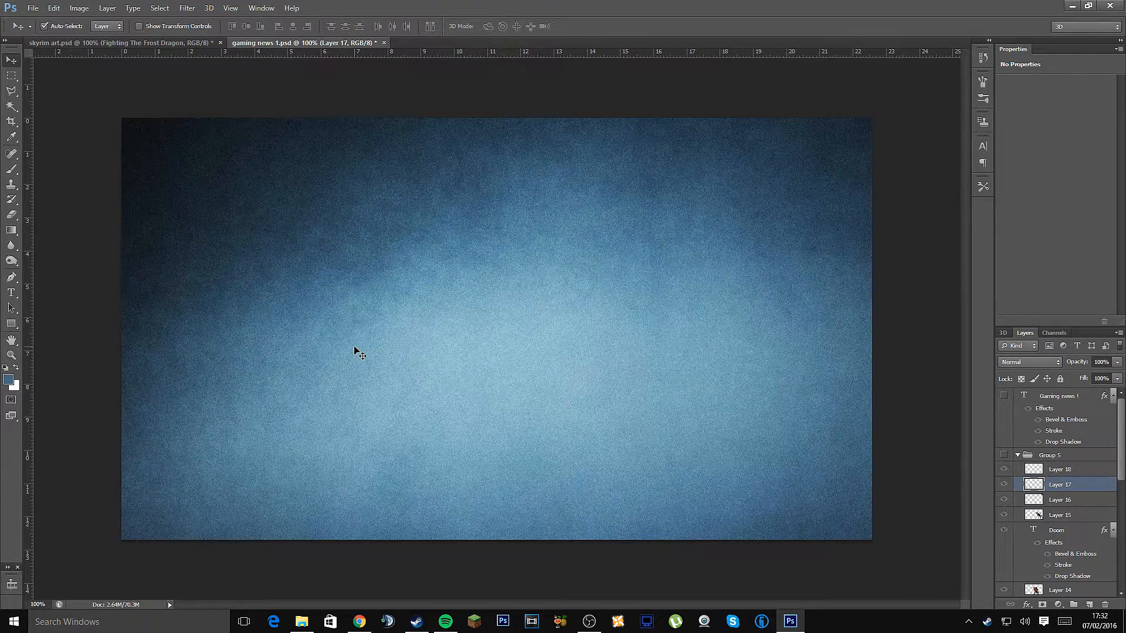
click(160, 45)
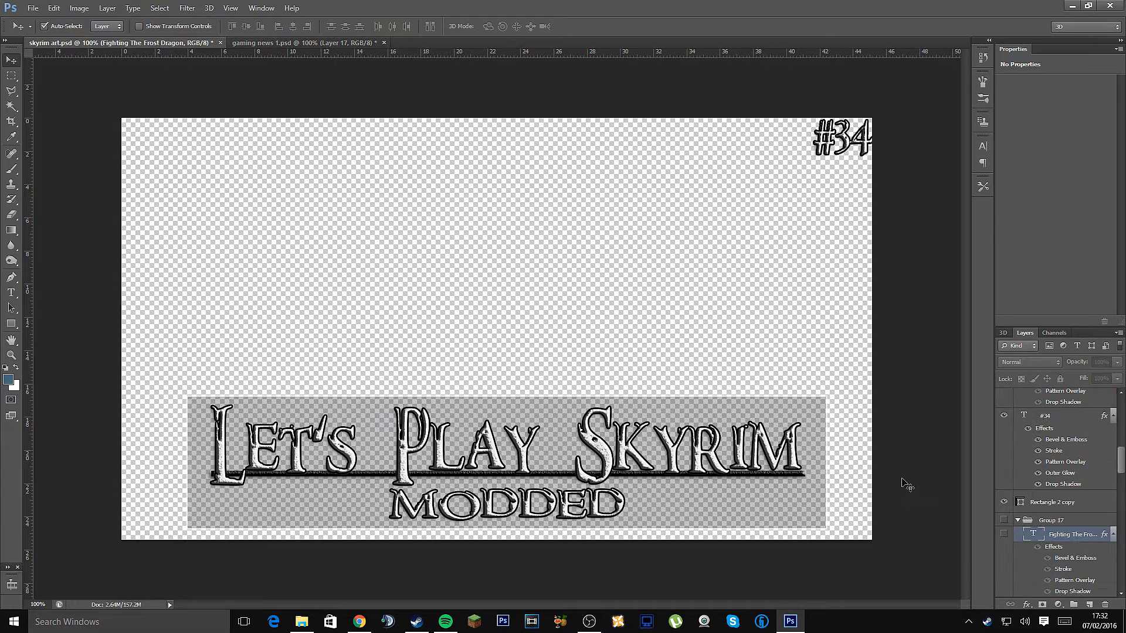
click(1003, 520)
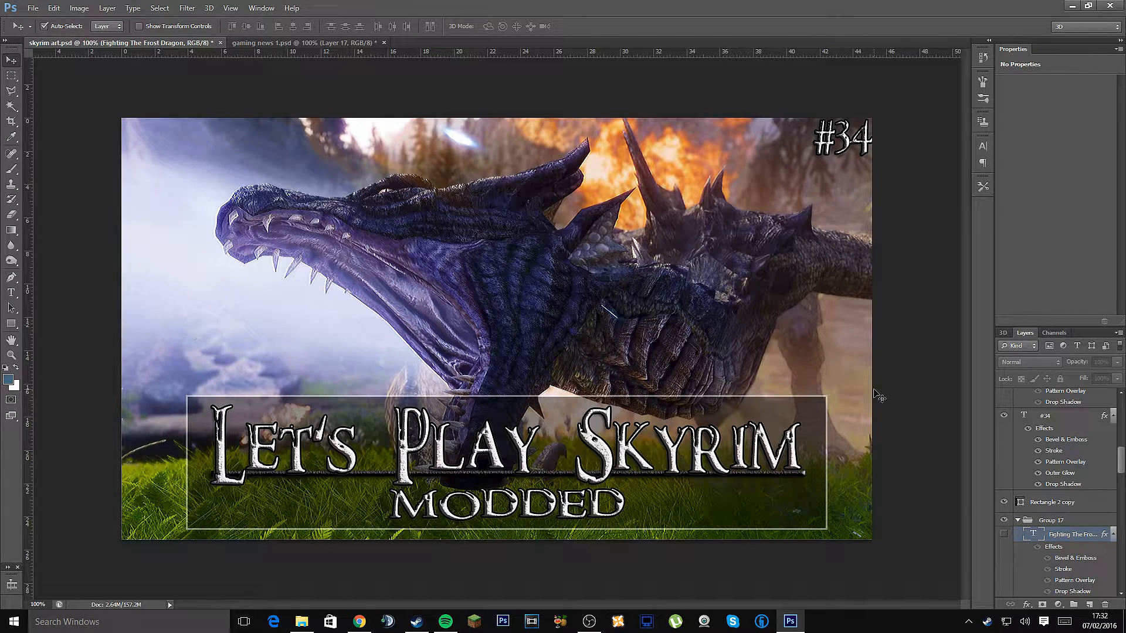
- Close gaming news 1.psd and skyrim art.psd without saving their changes
click(384, 43)
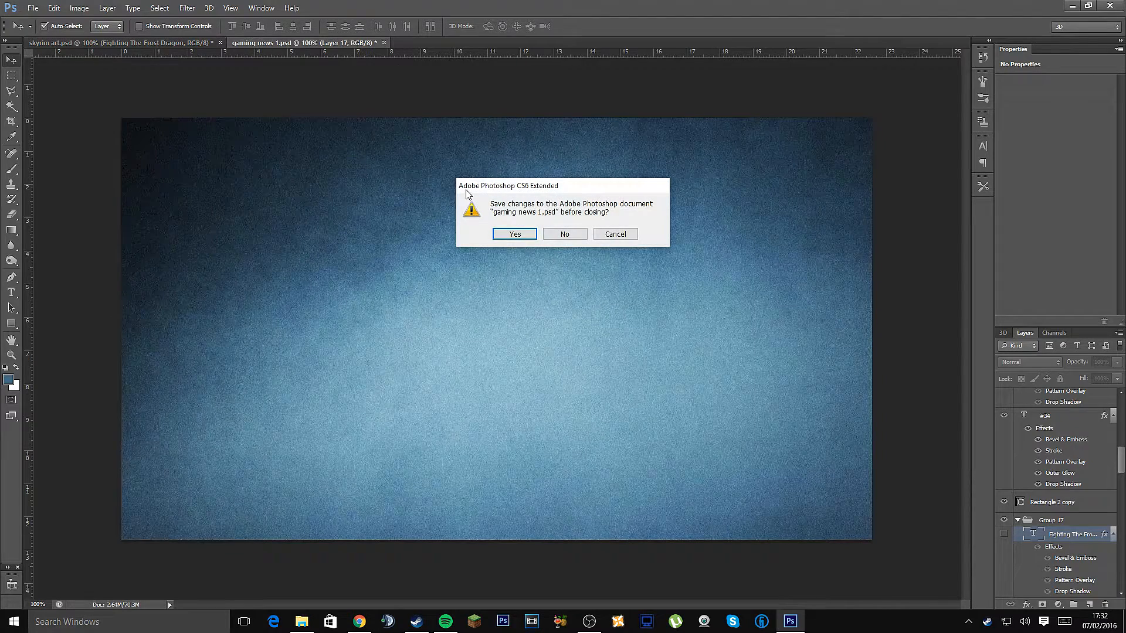
click(564, 234)
click(220, 43)
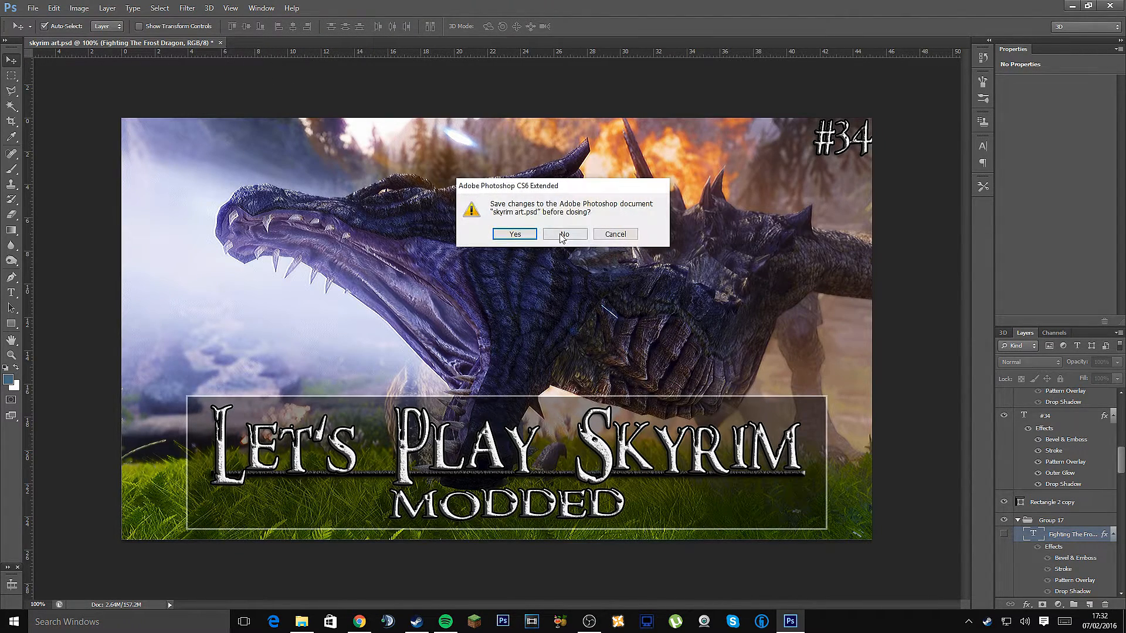
click(562, 235)
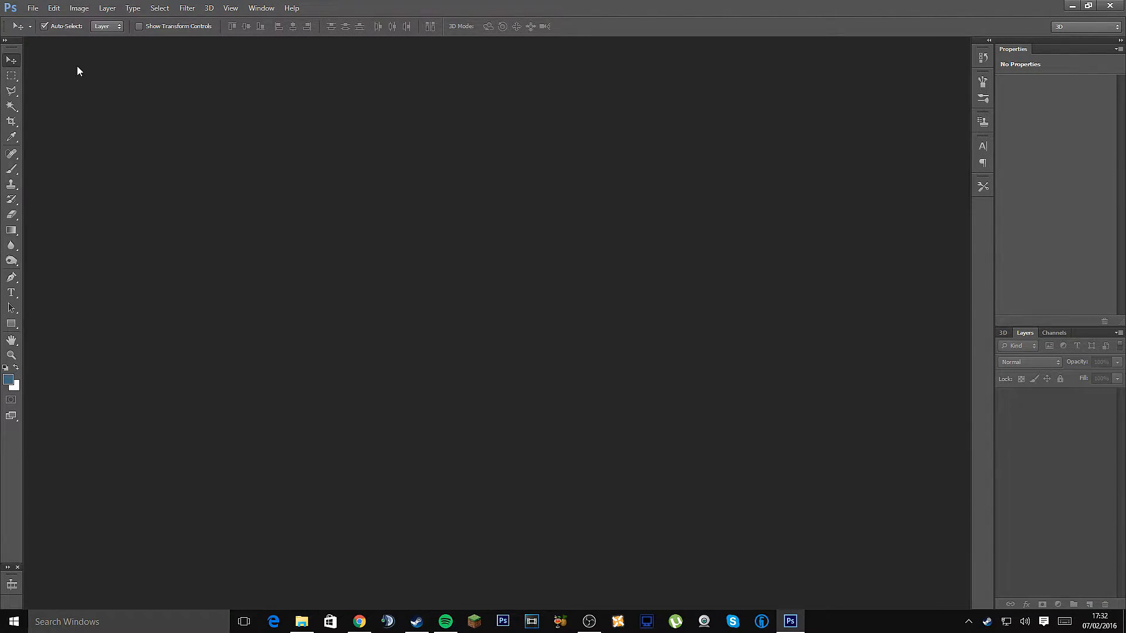
- Set the RGB working space in the color settings to sRGB IEC61966-2.1
click(32, 14)
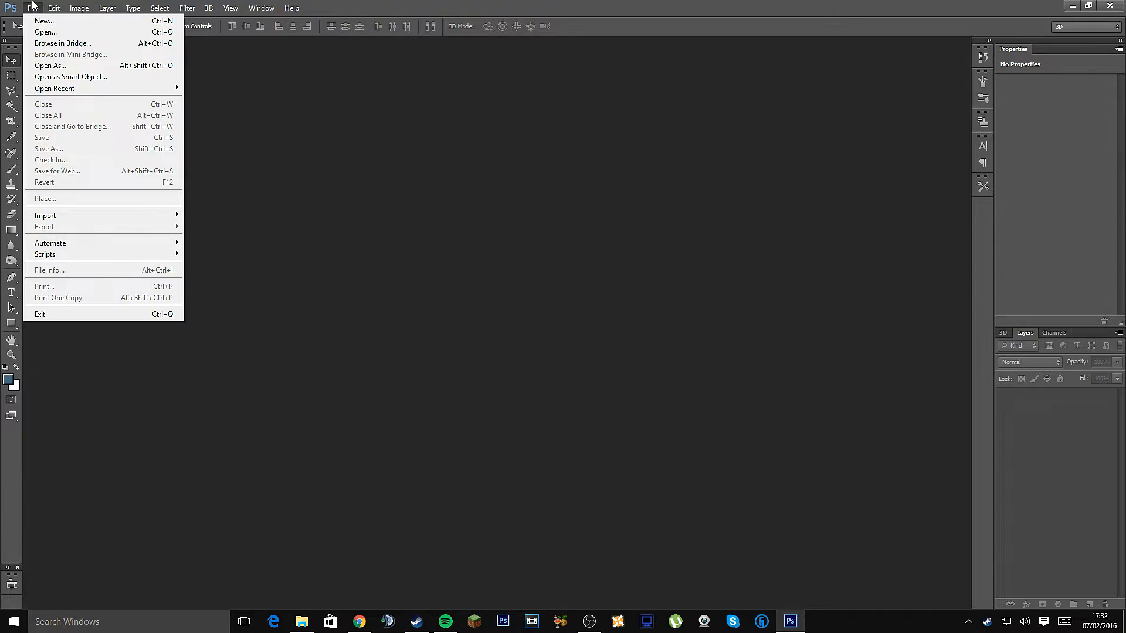
mouse_move(54, 12)
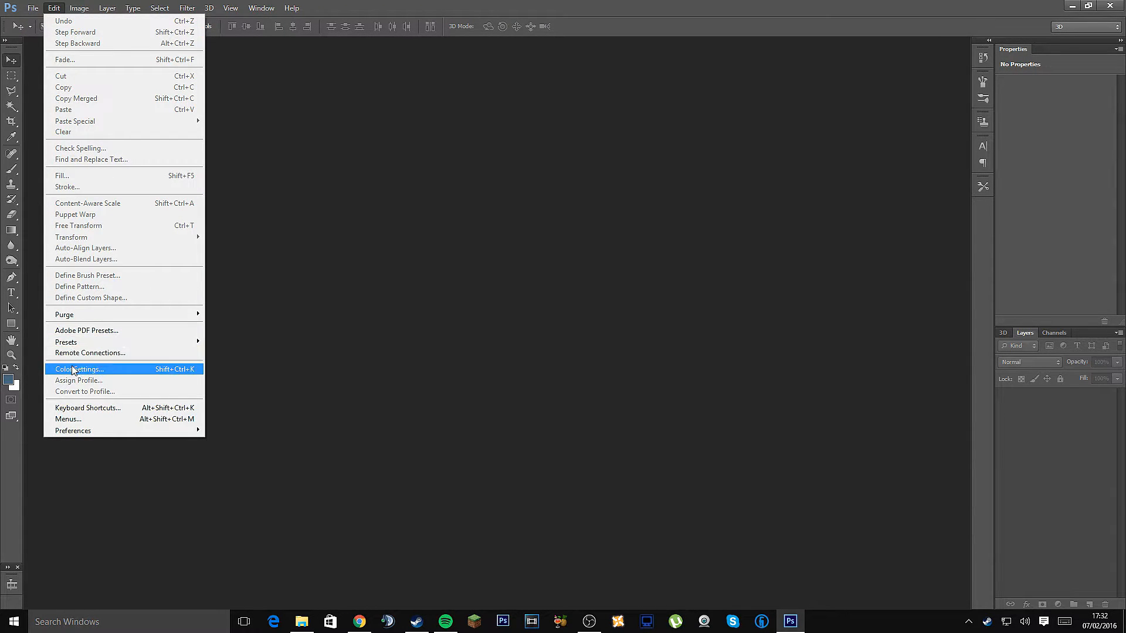
click(101, 369)
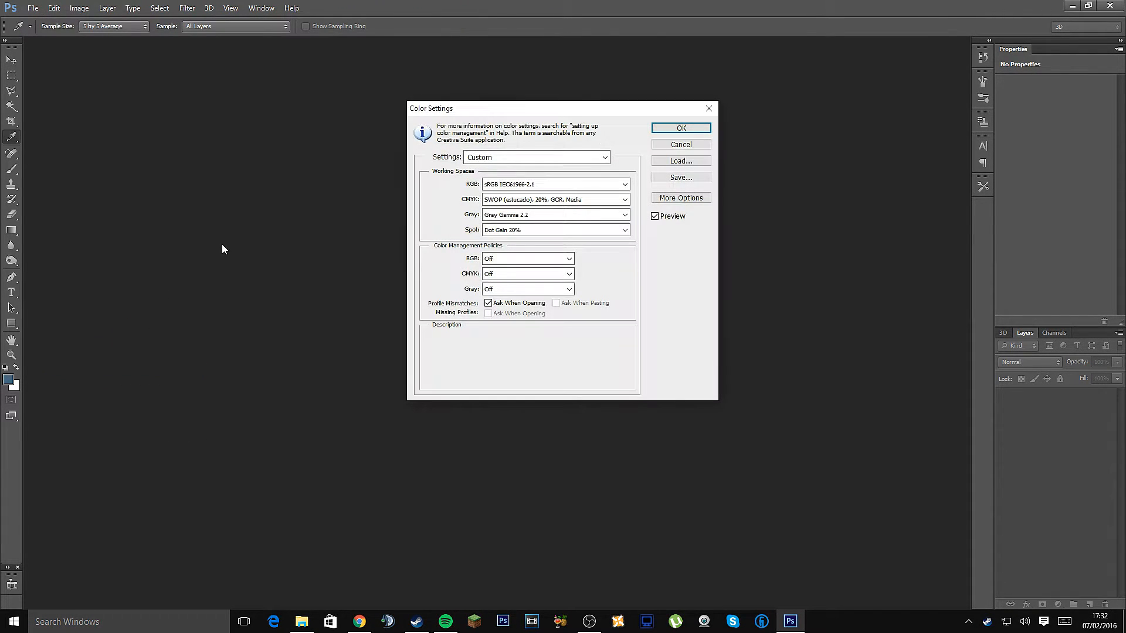
click(625, 185)
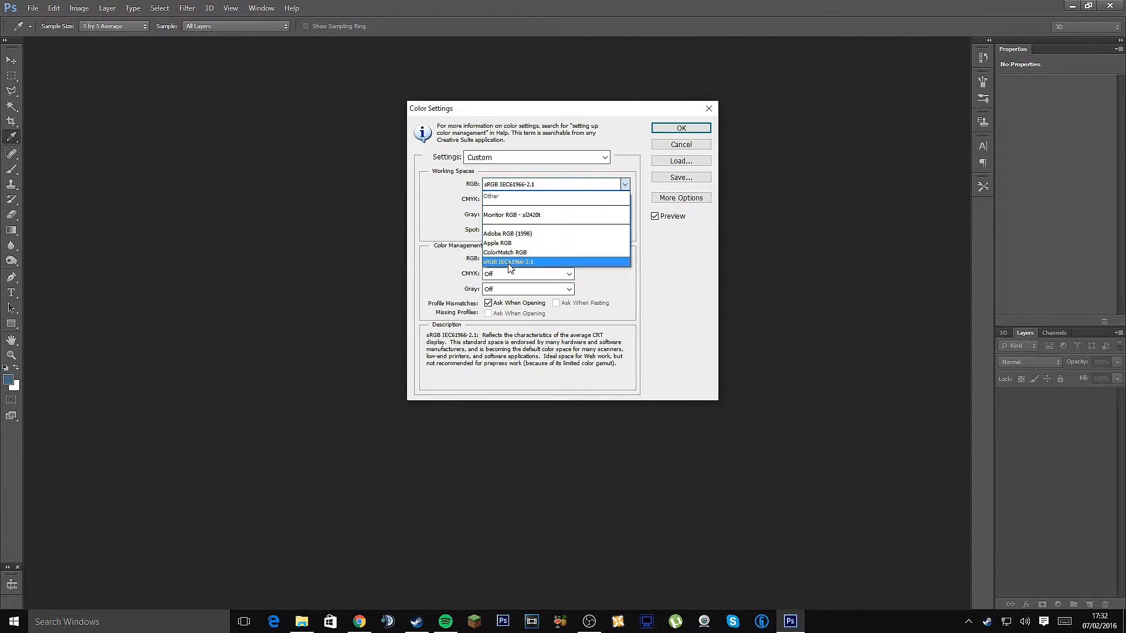
click(568, 264)
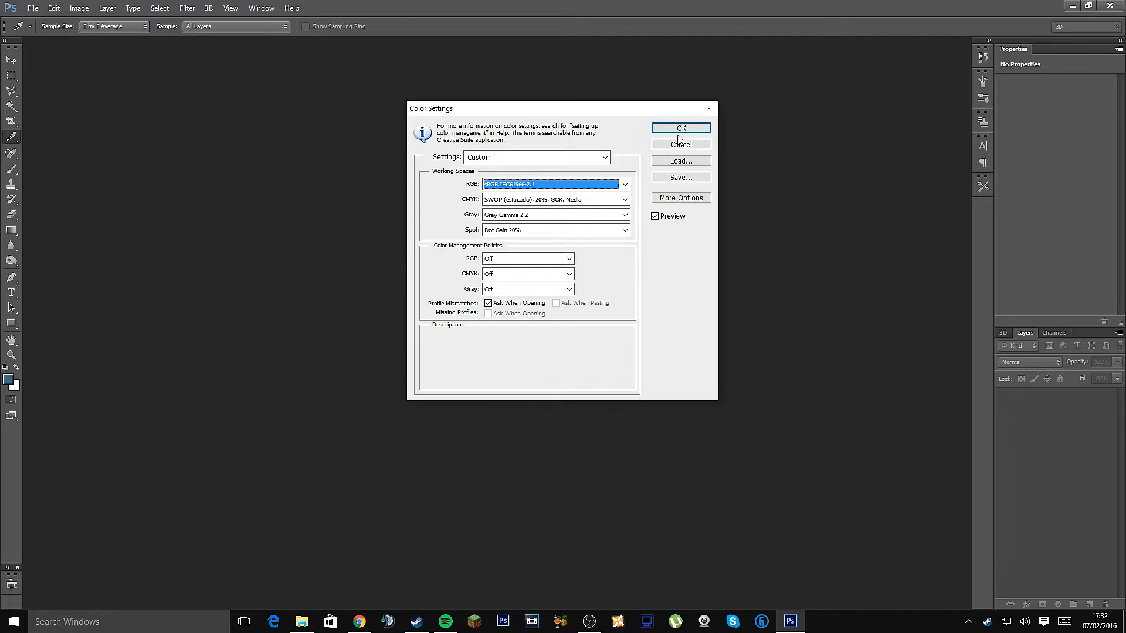
click(672, 129)
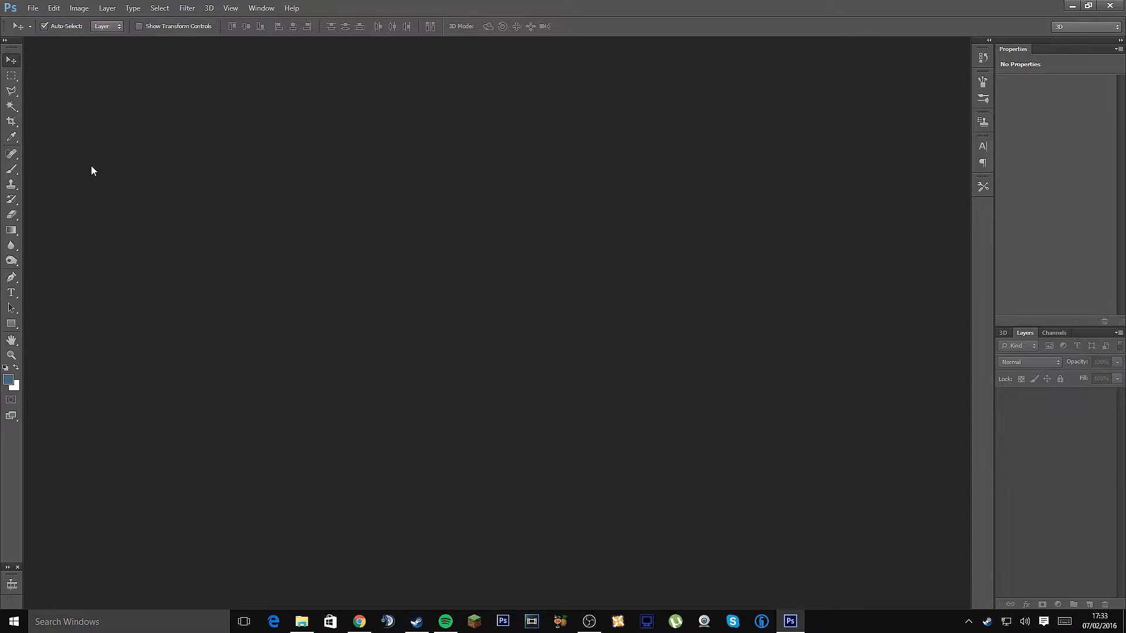
- Create a new 1280 x 720 pixel document at 72 pixels/inch, in 8-bit RGB Color with a white background
click(33, 9)
click(38, 19)
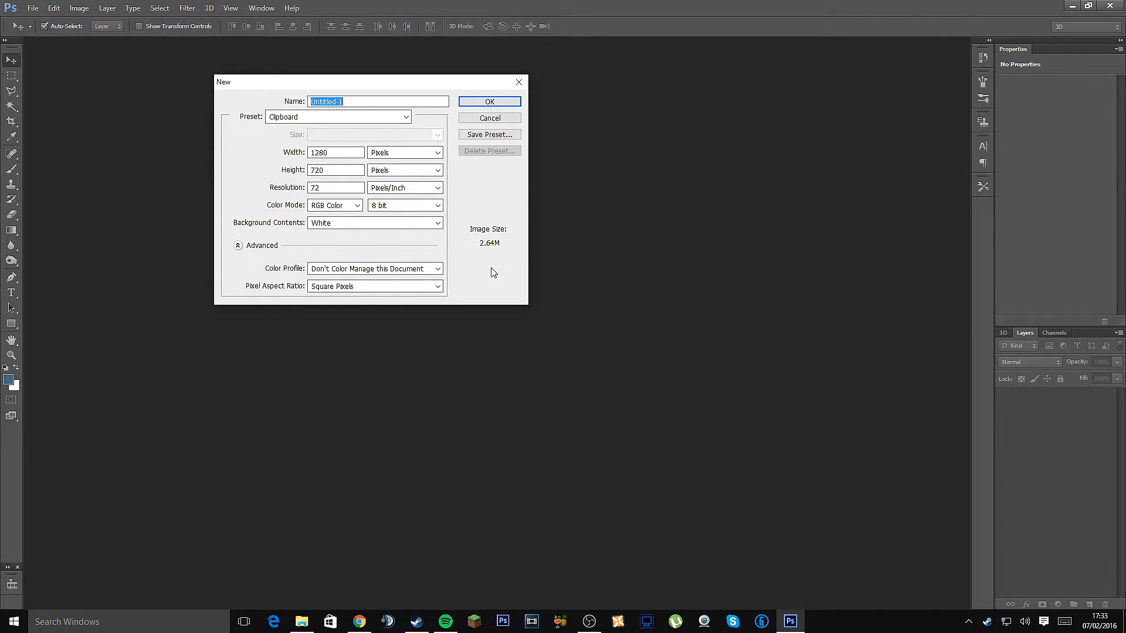
click(302, 153)
drag(326, 171, 251, 208)
click(350, 189)
click(357, 206)
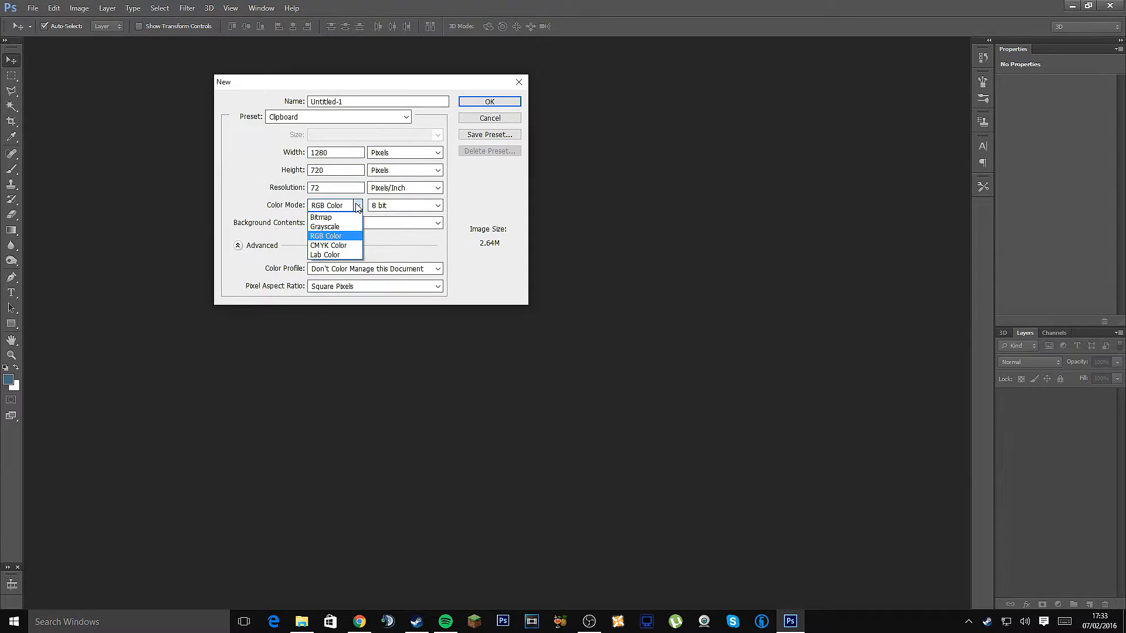
click(450, 223)
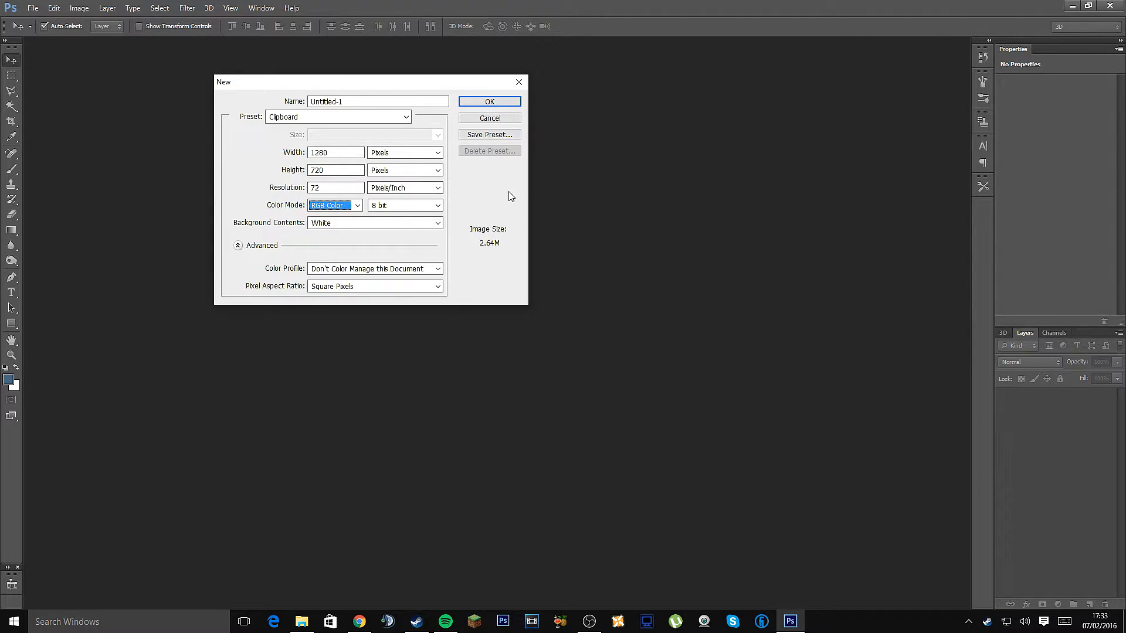
click(479, 103)
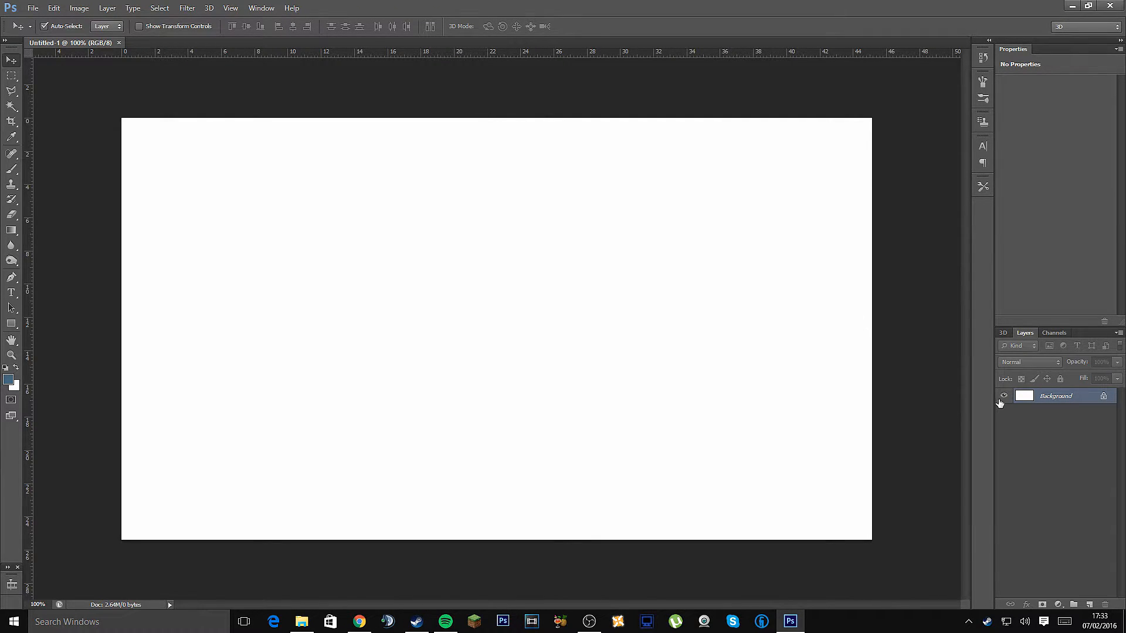
- Convert the locked Background into a regular layer named Layer 0 and hide it
double_click(1103, 399)
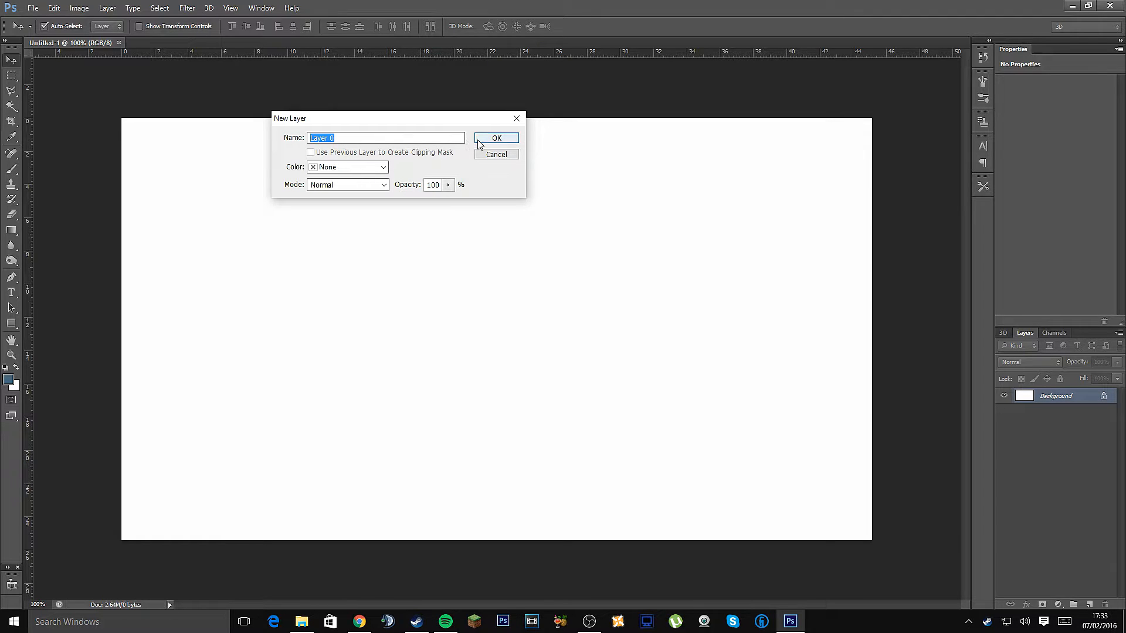
click(486, 143)
click(1003, 397)
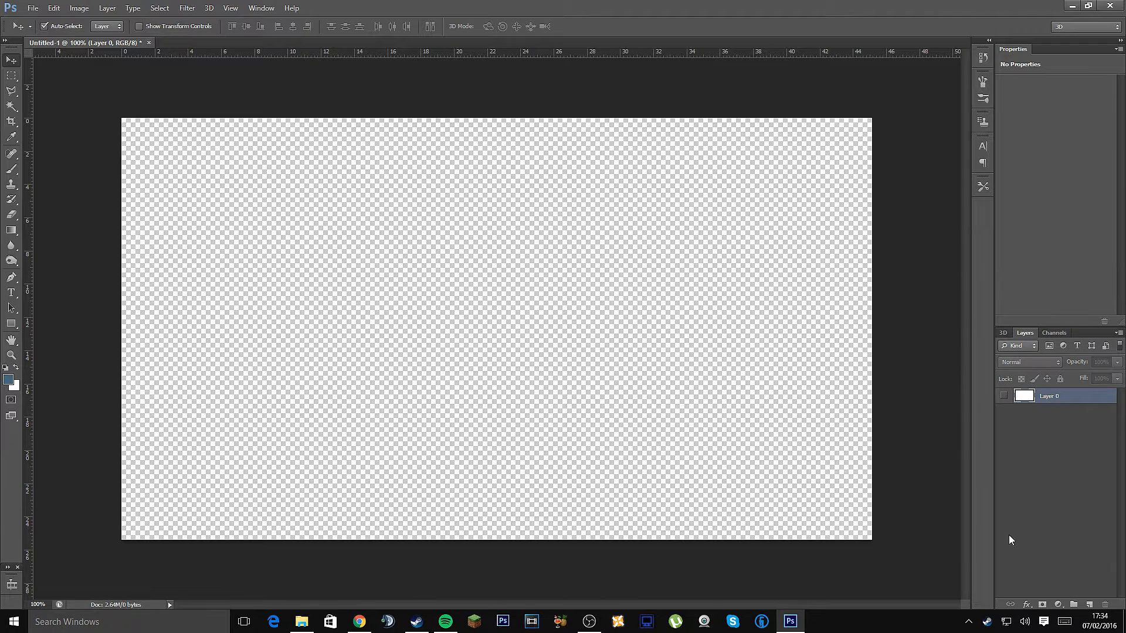
click(1003, 397)
click(1003, 396)
right_click(1054, 397)
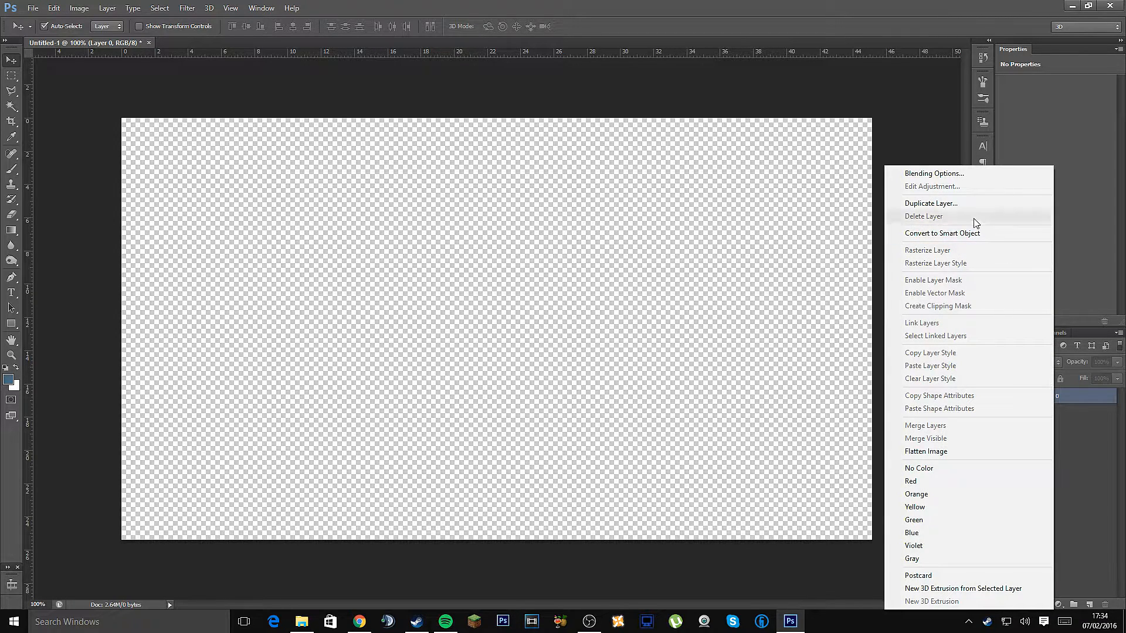
click(1110, 405)
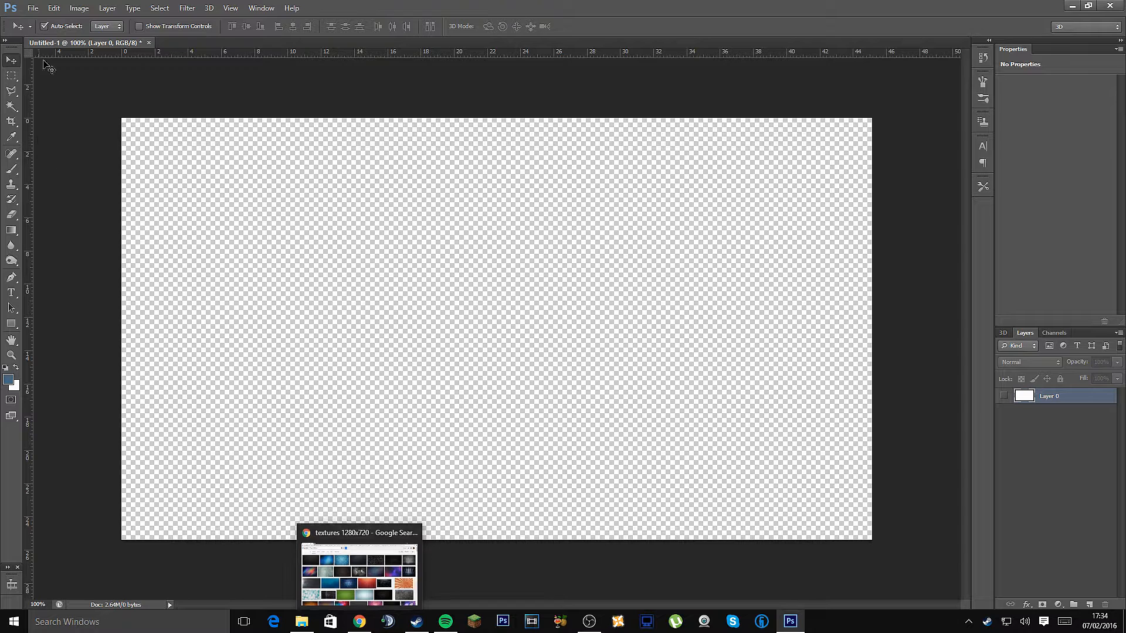
click(35, 8)
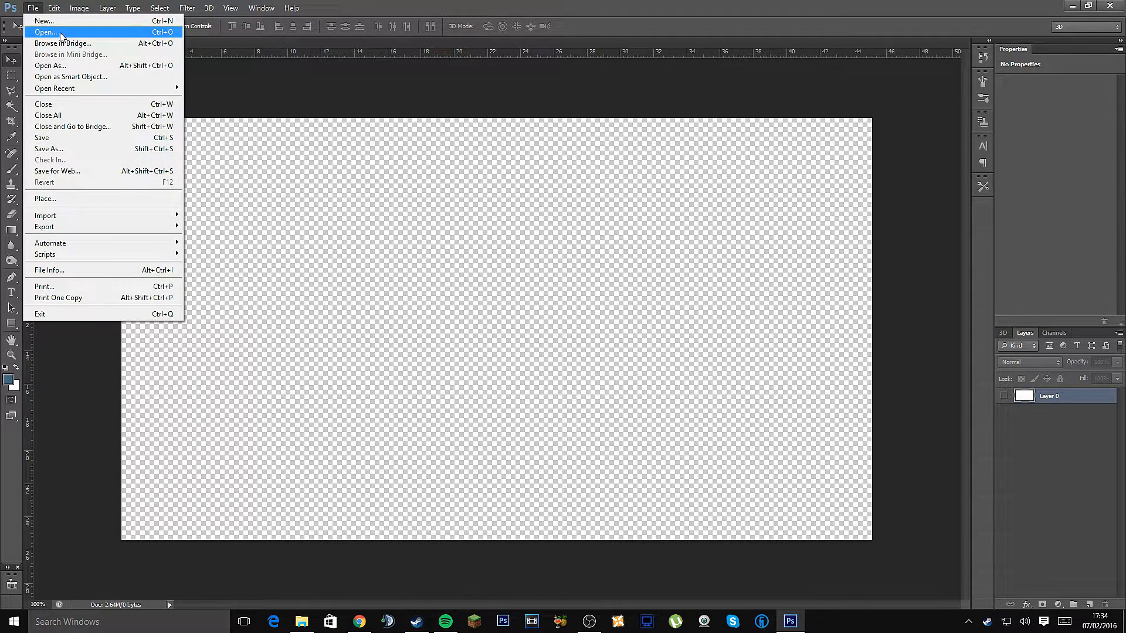
click(60, 33)
double_click(599, 153)
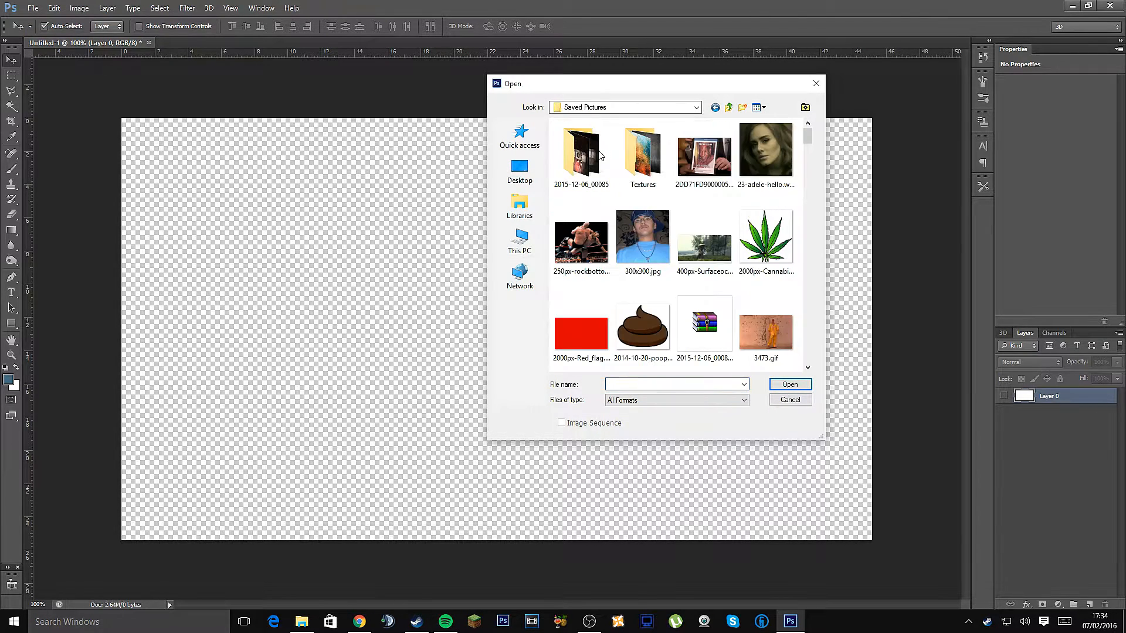
drag(808, 143, 812, 361)
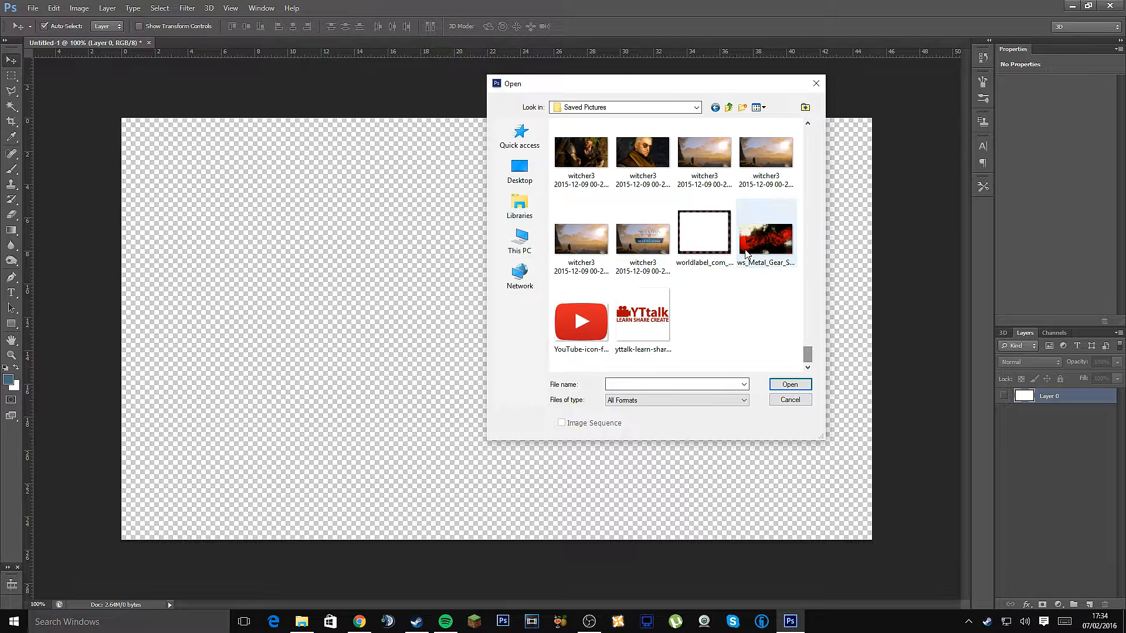
scroll(746, 253, up, 2)
double_click(768, 198)
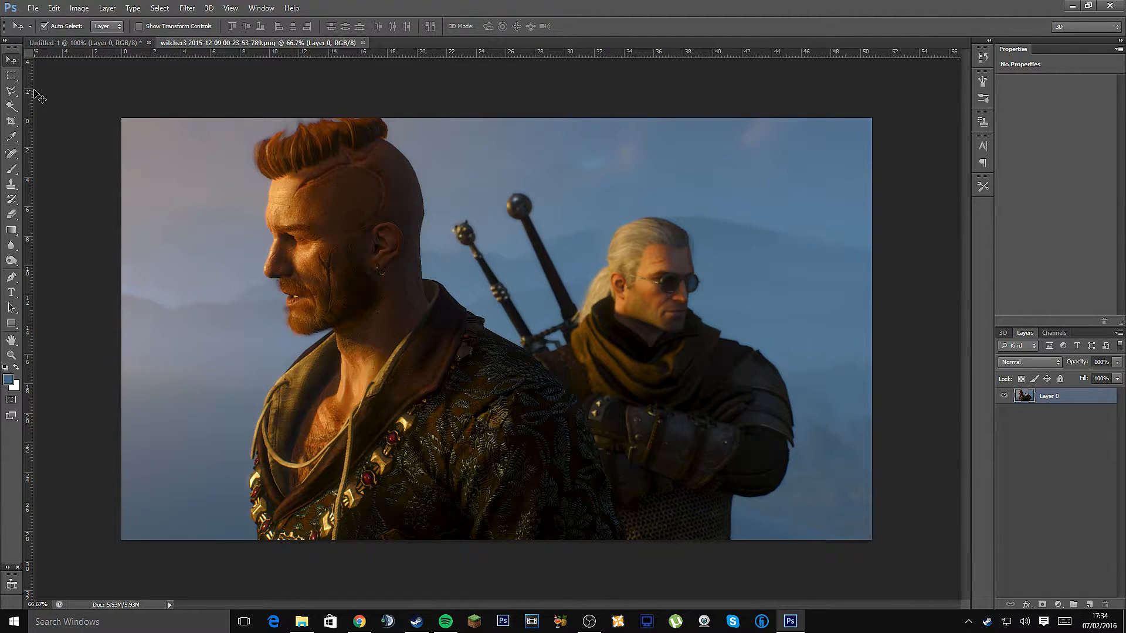
- Copy the entire Witcher screenshot using a rectangular marquee selection and return to the Untitled-1 document
click(11, 76)
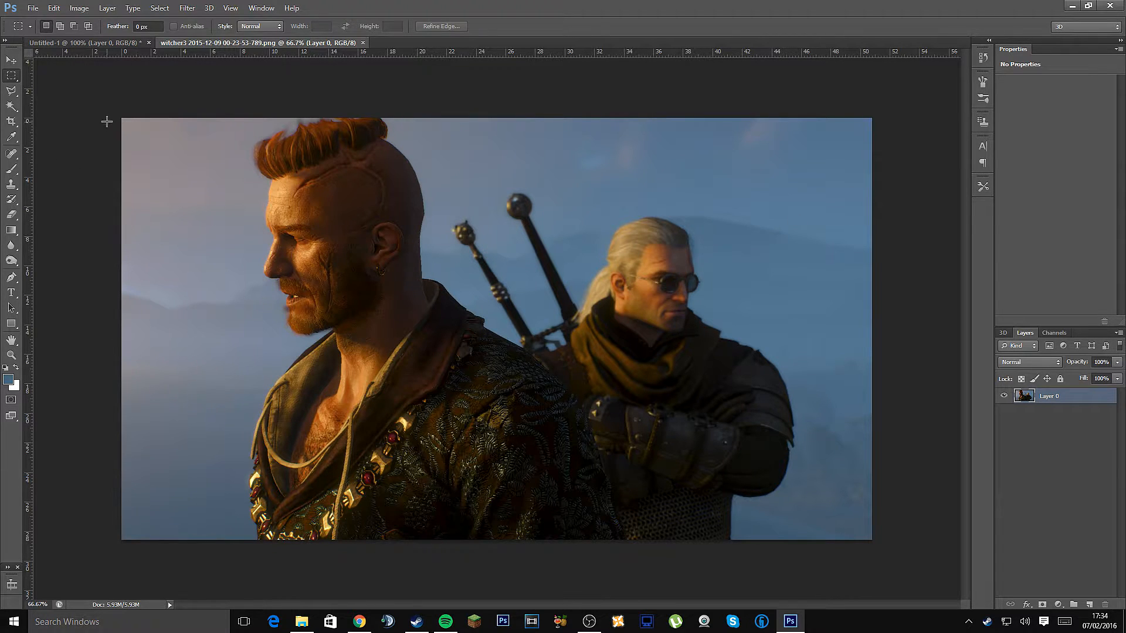
drag(119, 115, 101, 72)
right_click(11, 81)
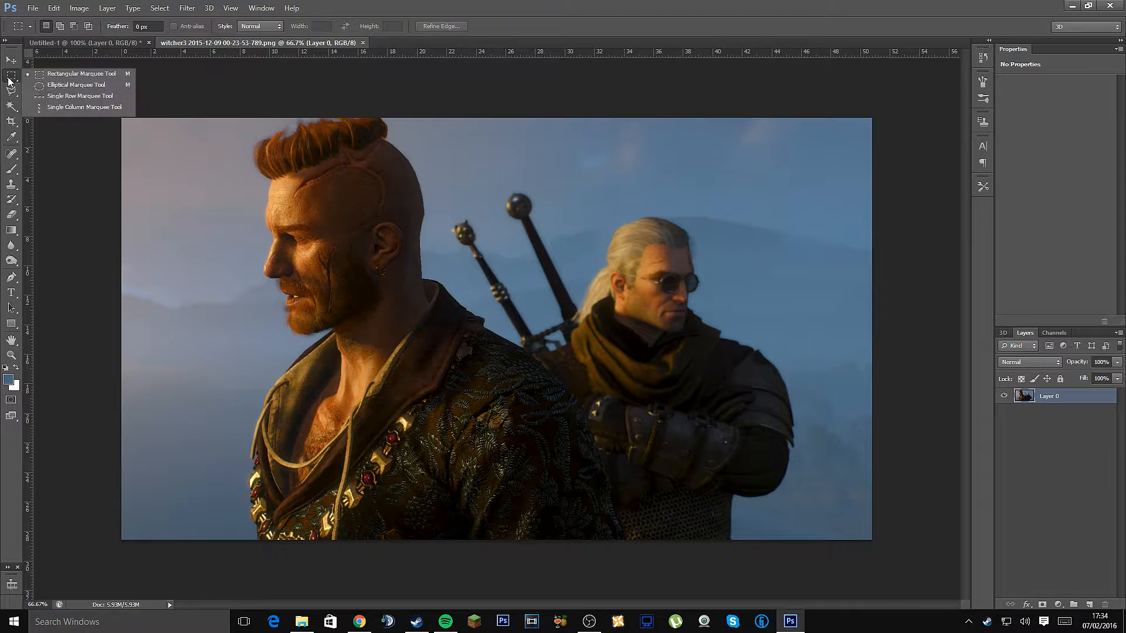
click(58, 73)
drag(117, 115, 1043, 586)
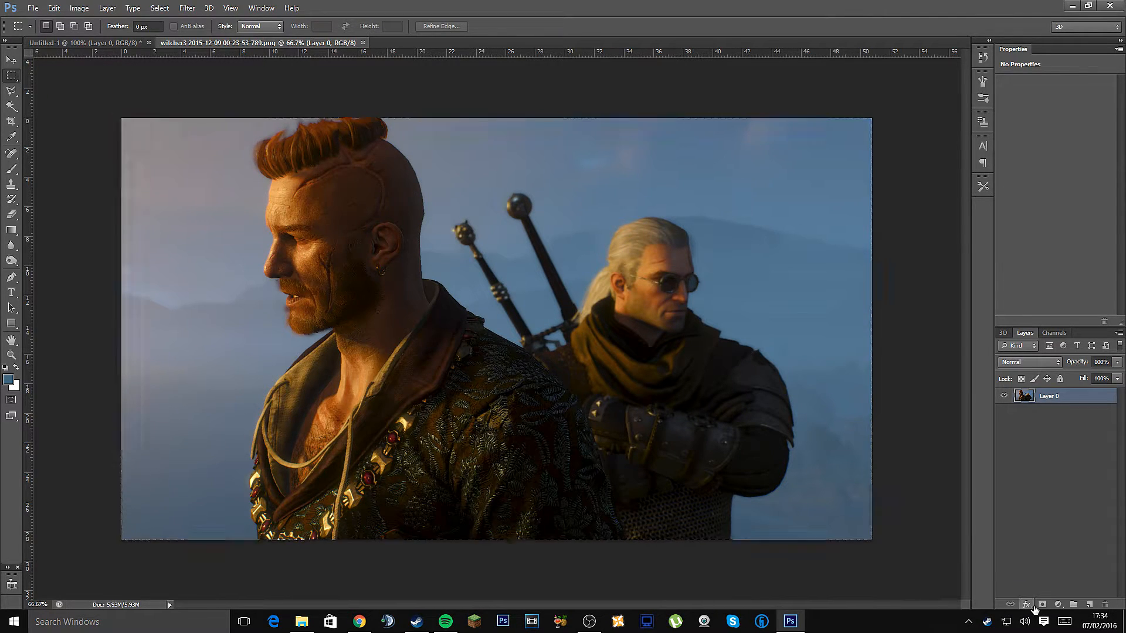
click(53, 7)
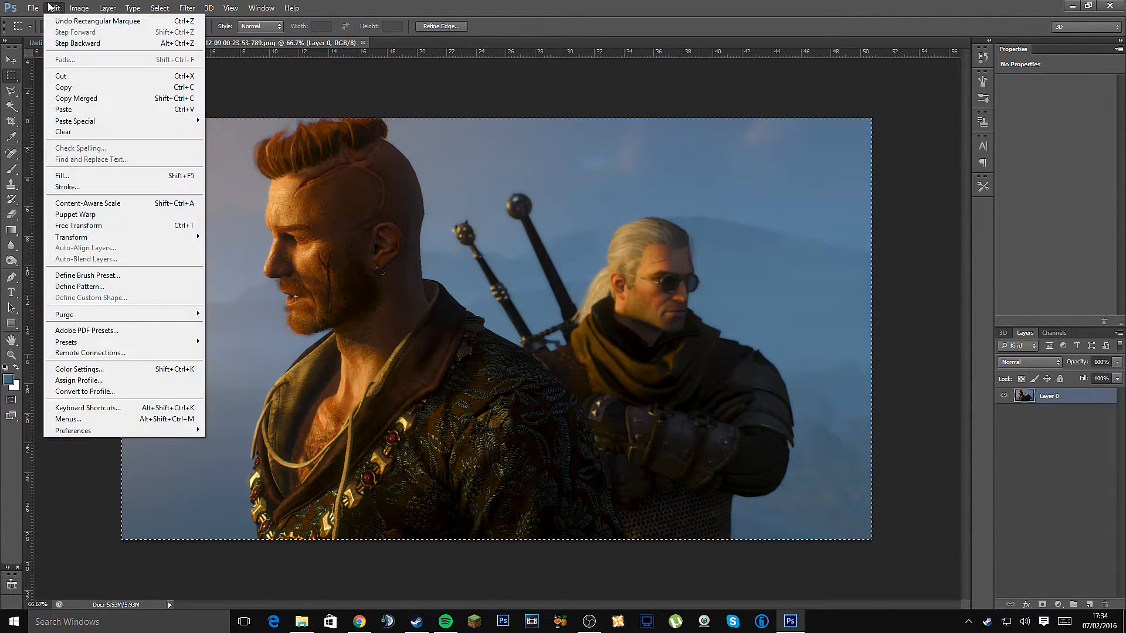
click(69, 85)
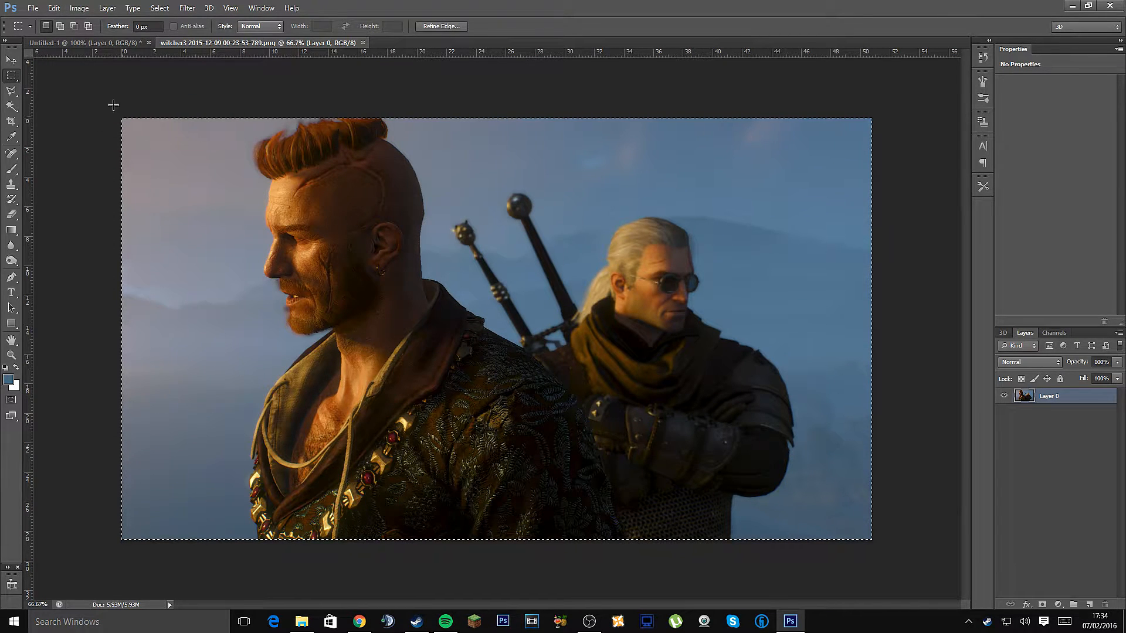
click(110, 43)
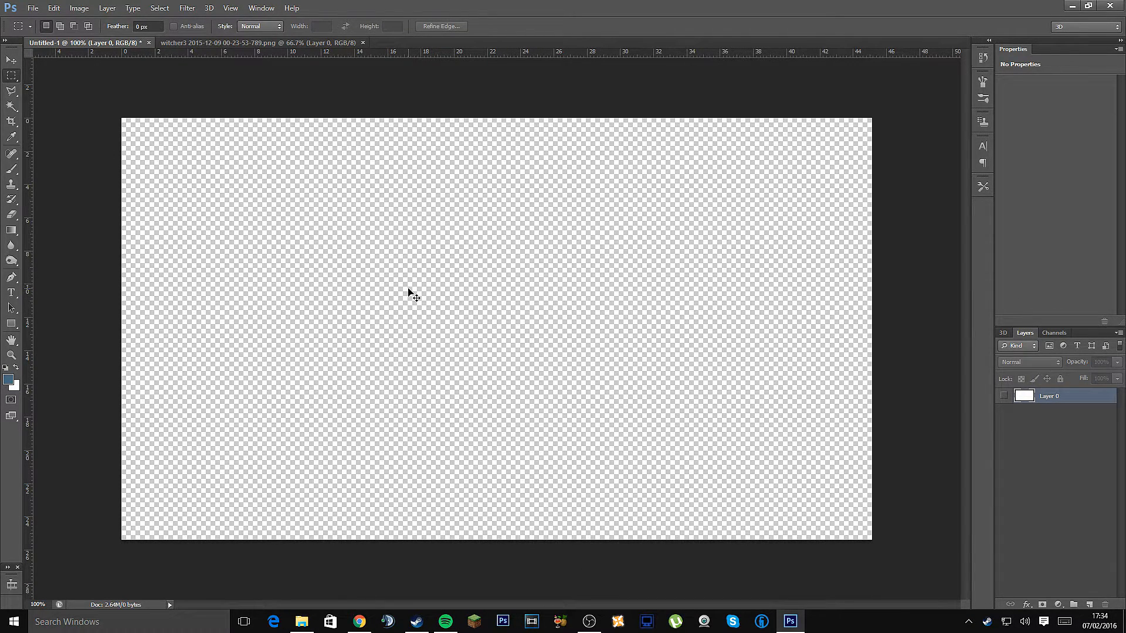
- Paste the Witcher screenshot as a new layer and scale it proportionally to 66.67% so it fills the canvas
drag(409, 290, 408, 289)
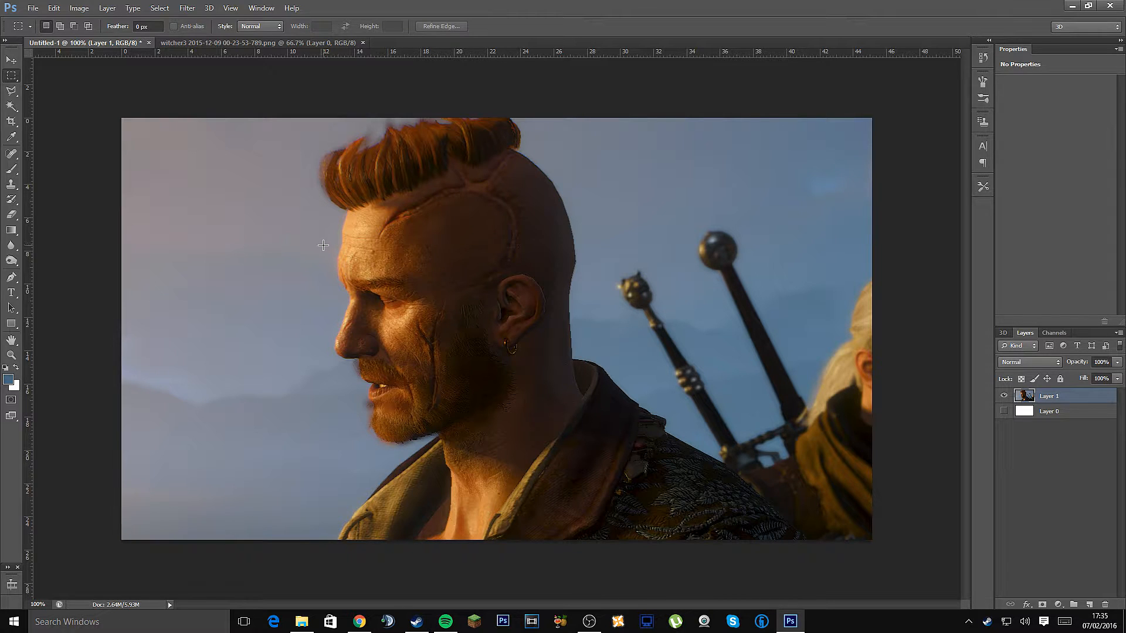
key(ctrl+t)
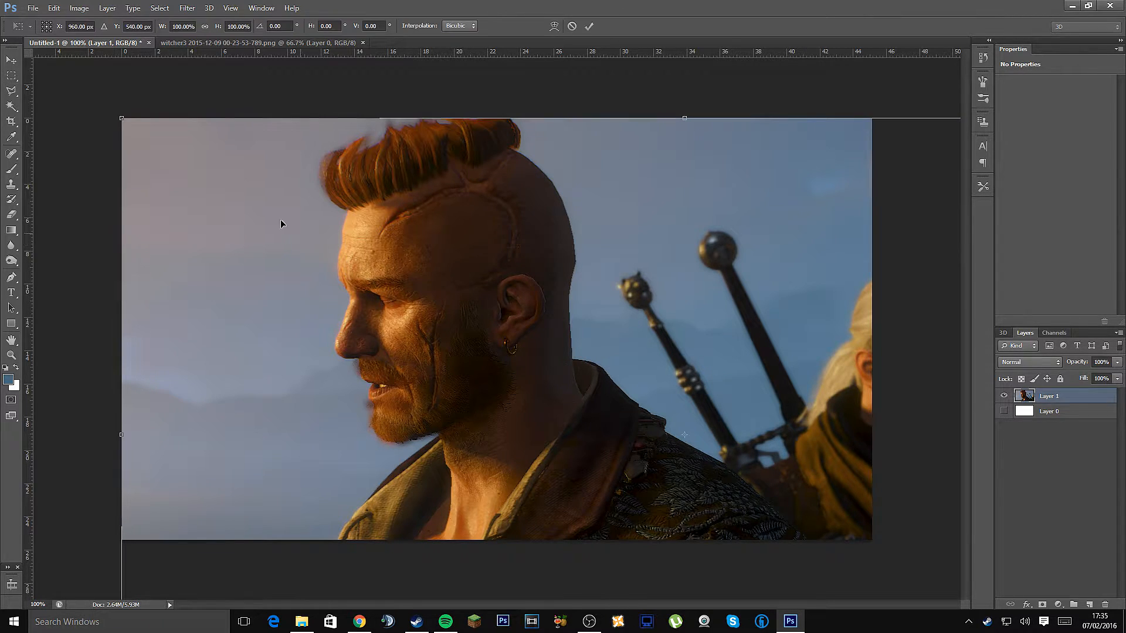
drag(123, 118, 446, 299)
drag(691, 437, 380, 263)
drag(134, 125, 163, 144)
drag(298, 267, 260, 241)
drag(895, 552, 872, 539)
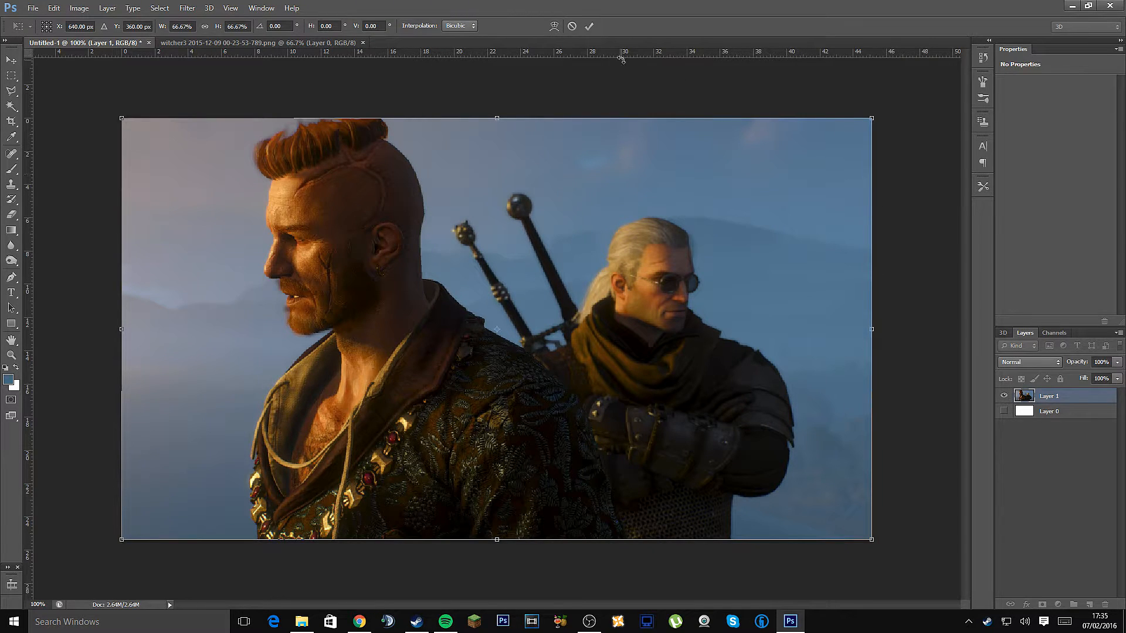
click(589, 27)
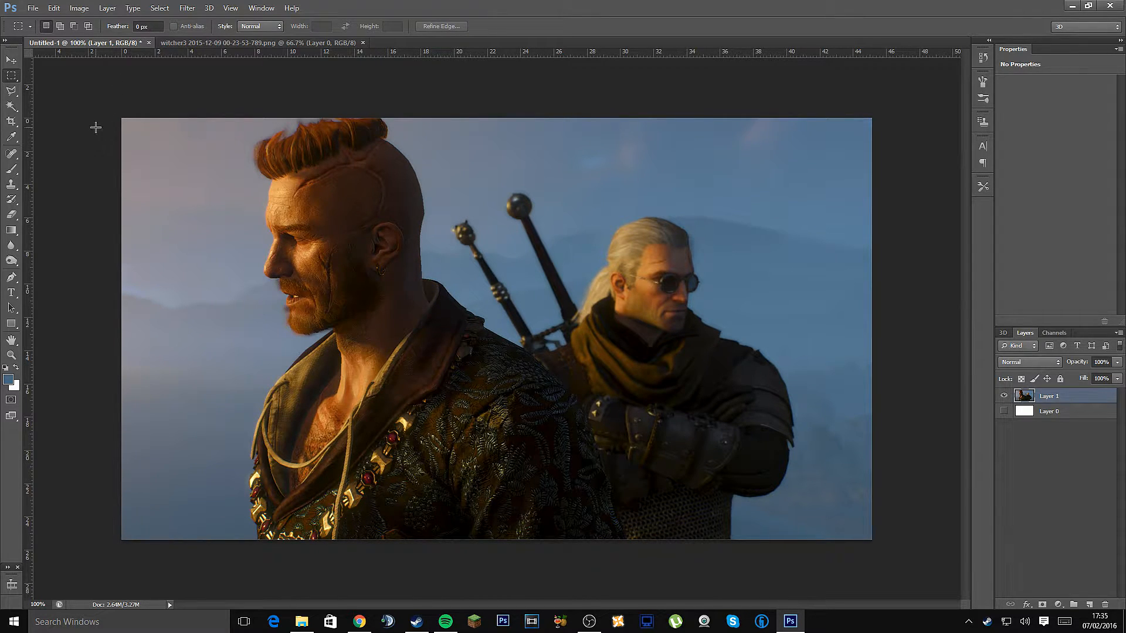
- Try the Auto Tone correction on the Witcher screenshot layer and undo it
click(80, 8)
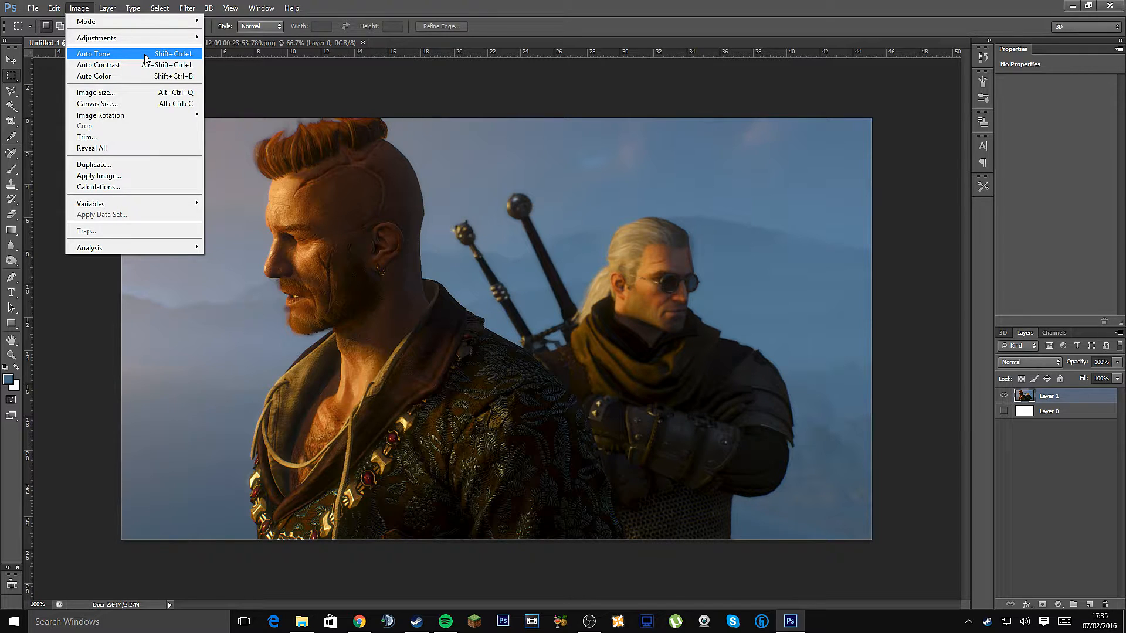
click(110, 56)
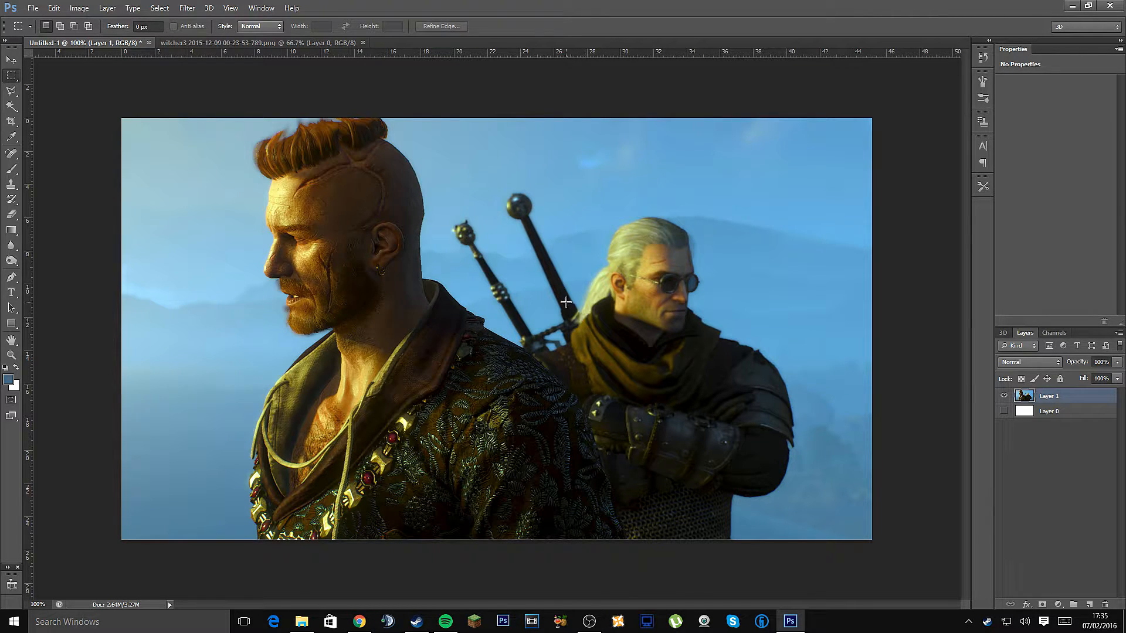
key(ctrl+z)
- Apply Auto Color and Auto Contrast to the Witcher screenshot layer
click(79, 8)
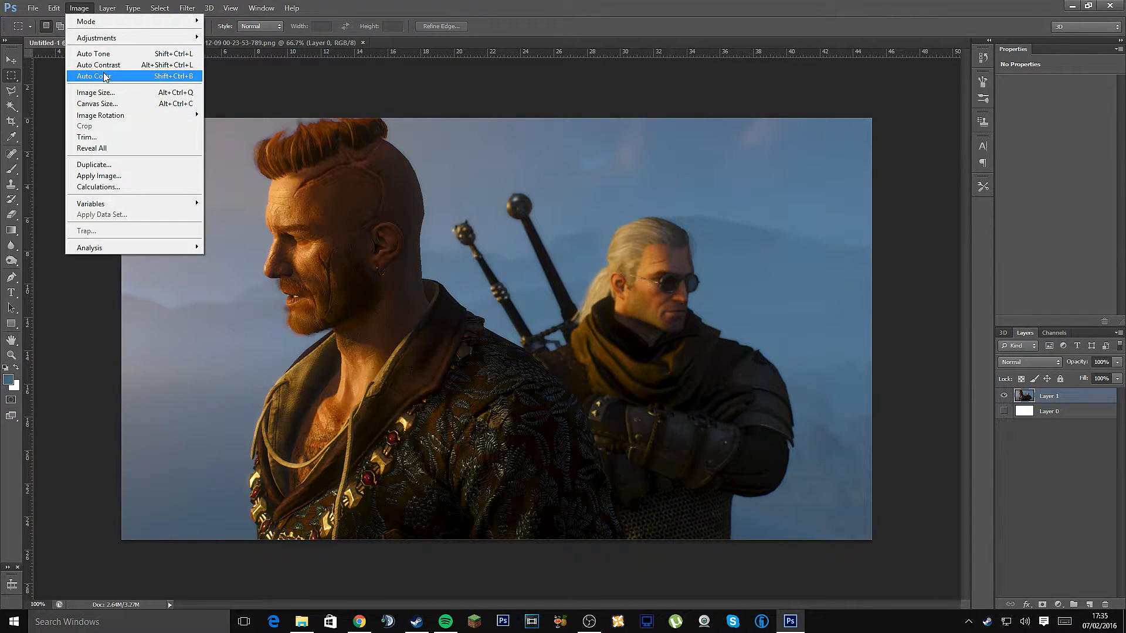
click(93, 75)
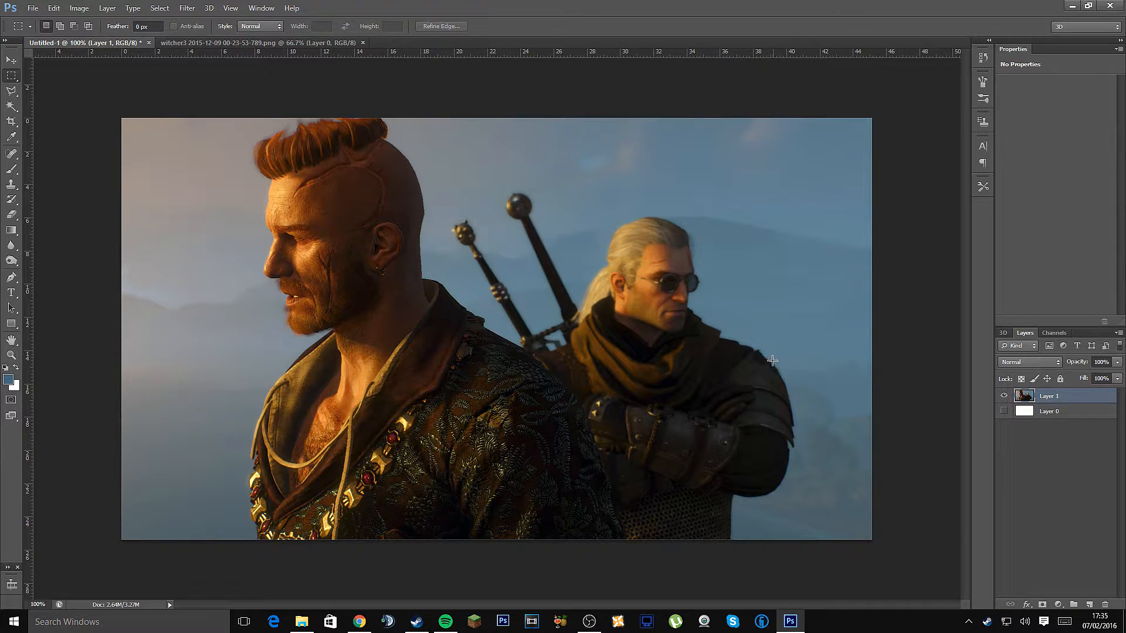
click(80, 8)
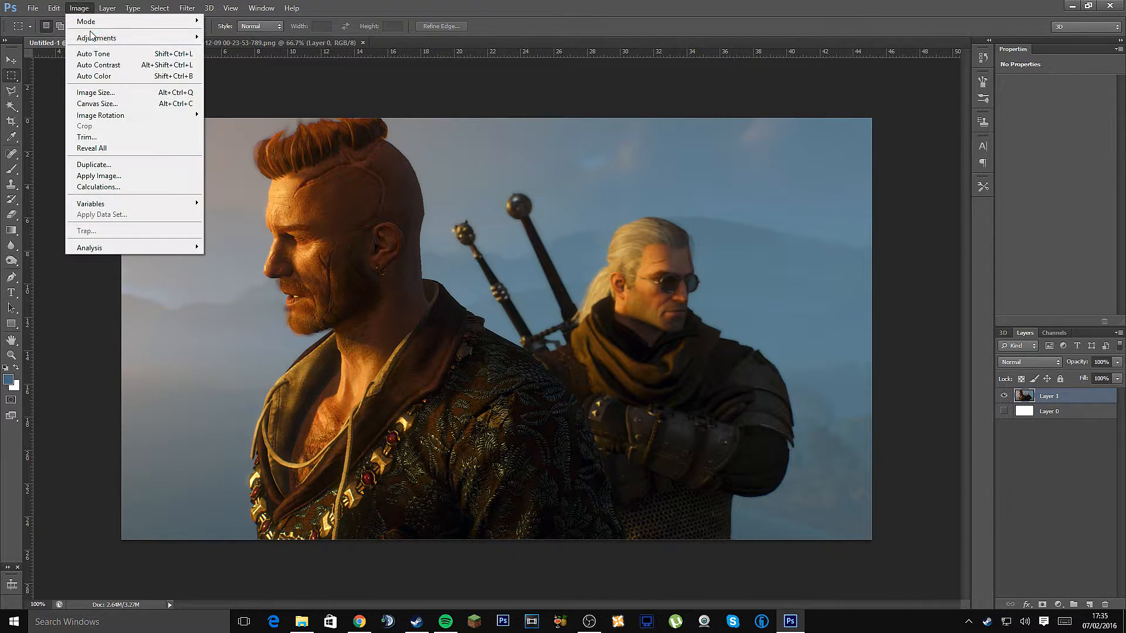
click(93, 65)
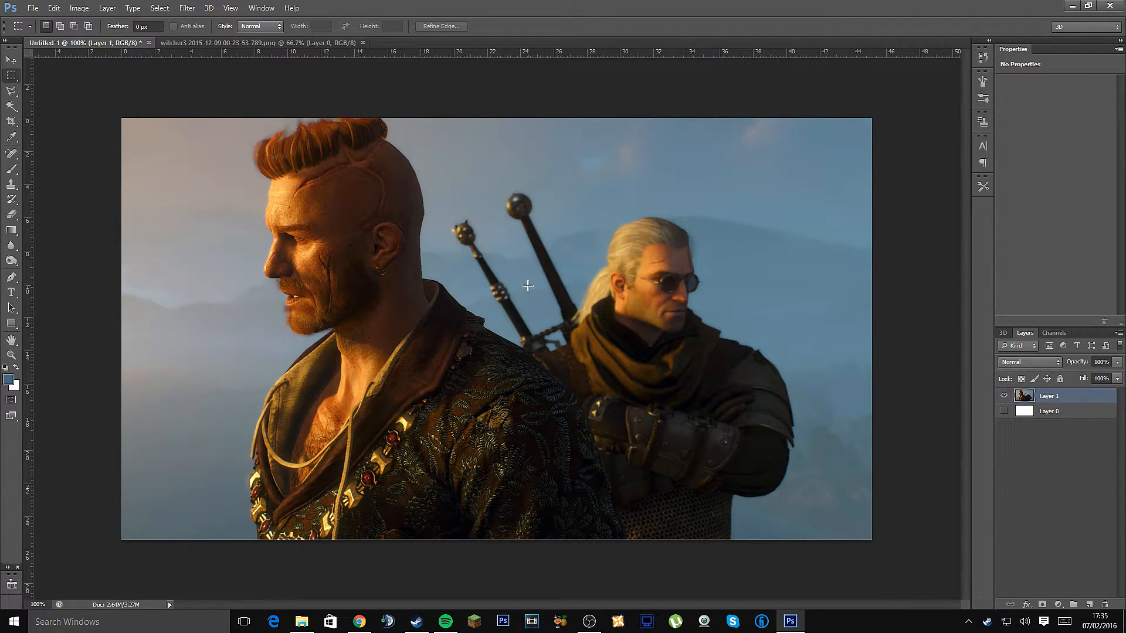
click(79, 8)
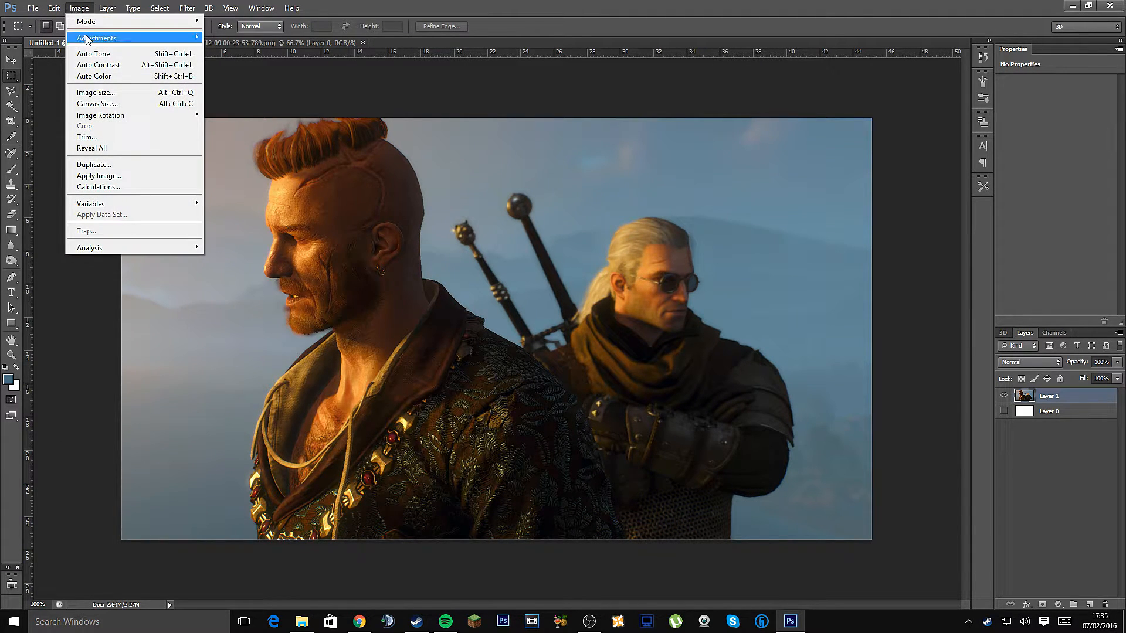
mouse_move(139, 39)
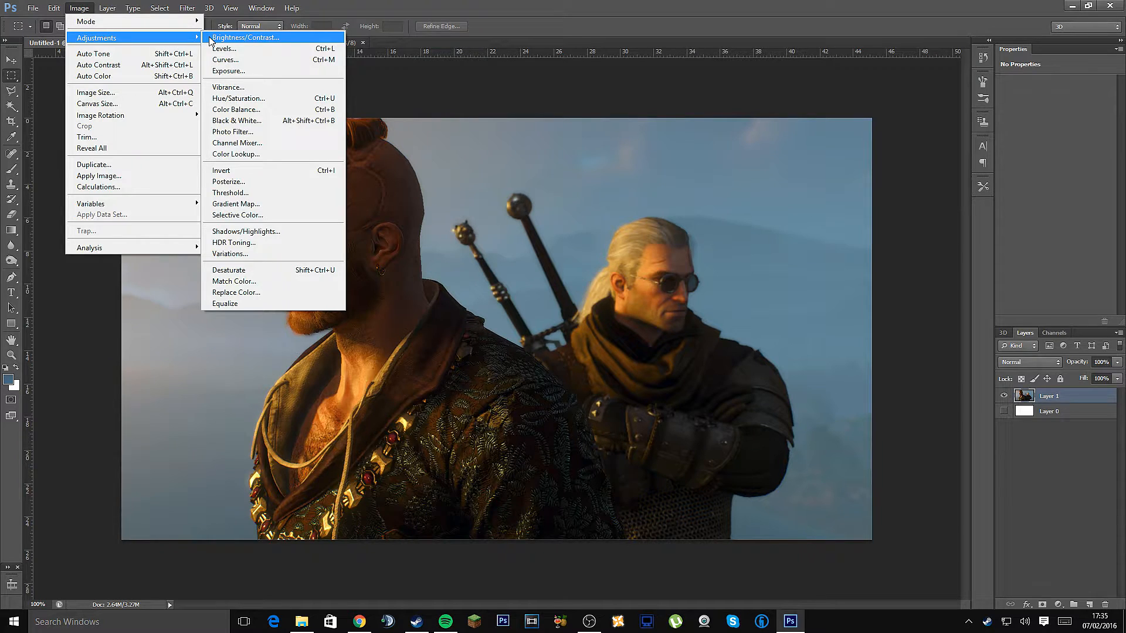
click(252, 61)
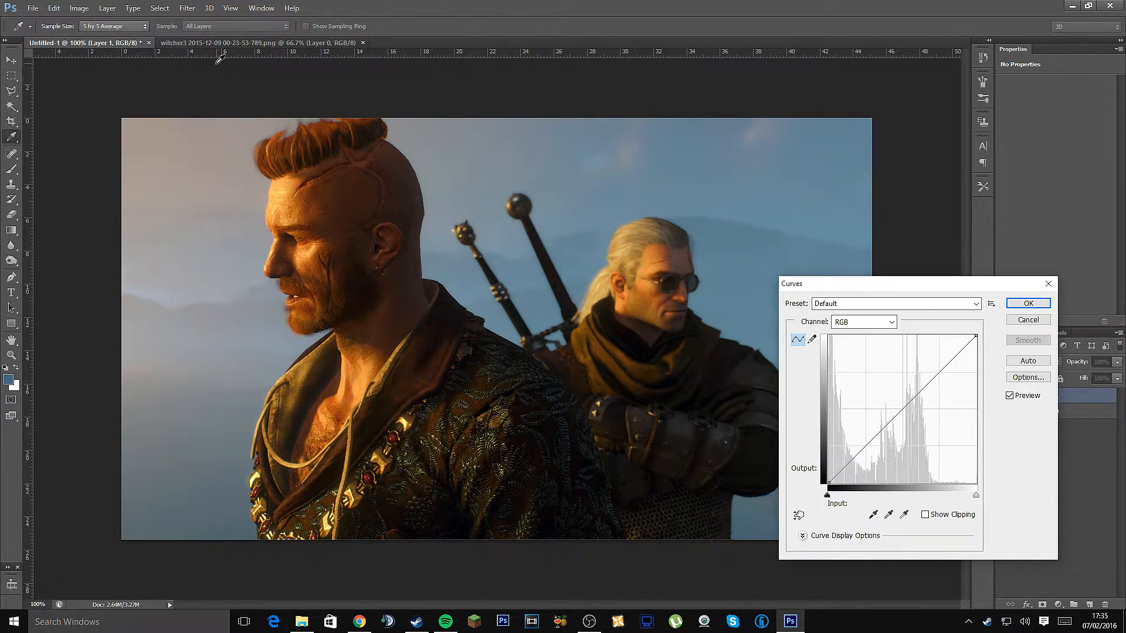
click(1027, 319)
key(m)
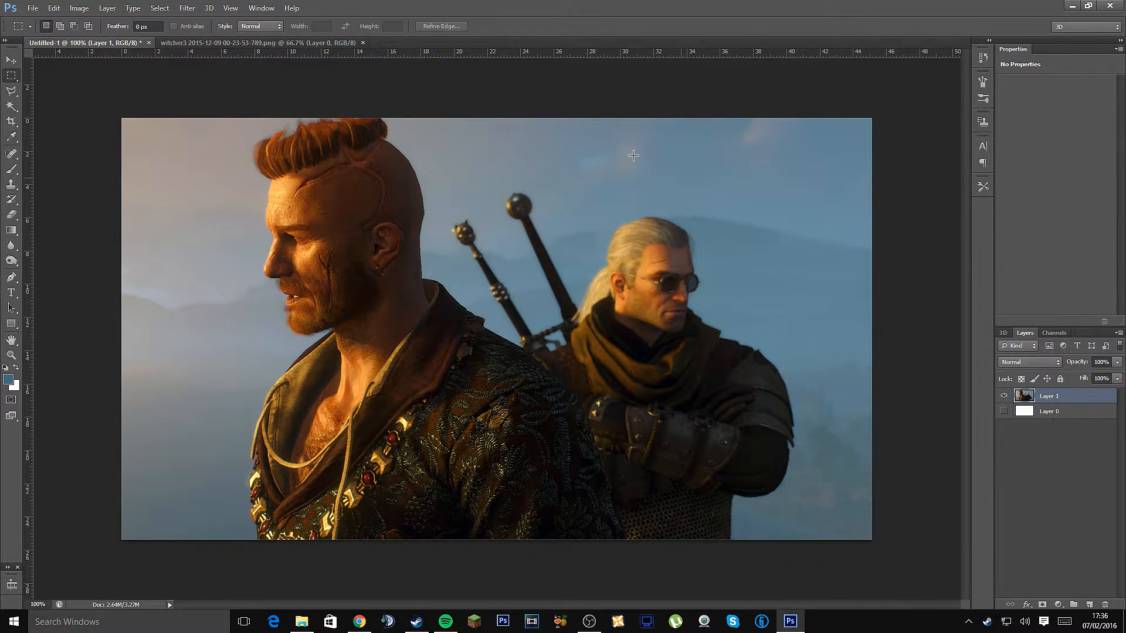
- Apply a Curves adjustment to the RGB channel with a shadow point at input 36, output 34 and a highlight point at input 200, output 212
click(79, 7)
mouse_move(83, 37)
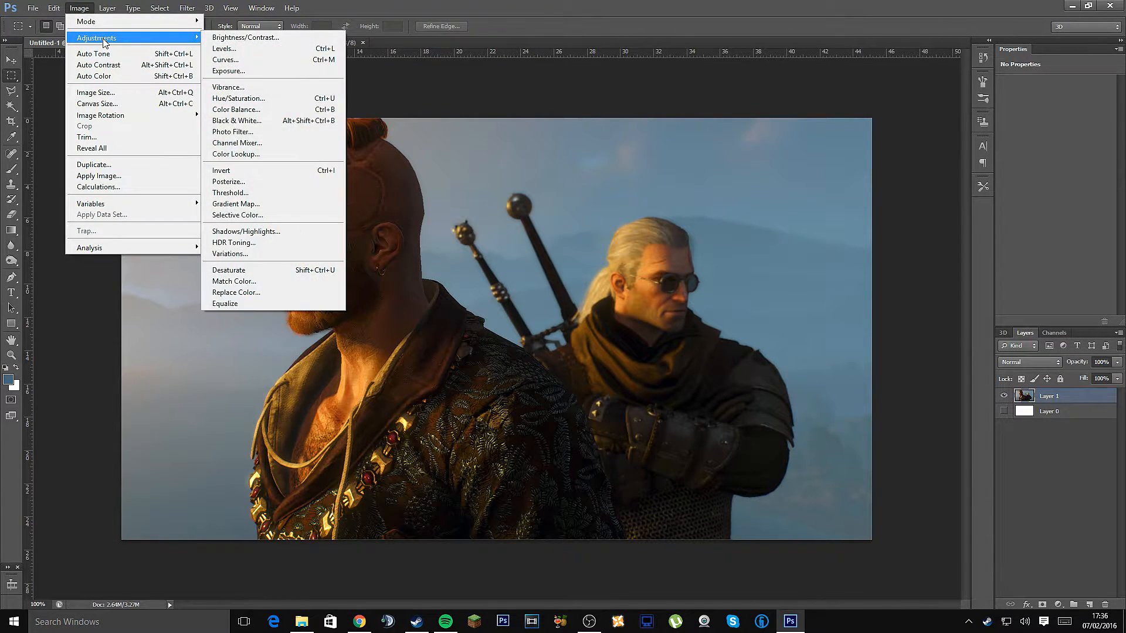
click(250, 61)
drag(872, 291, 875, 221)
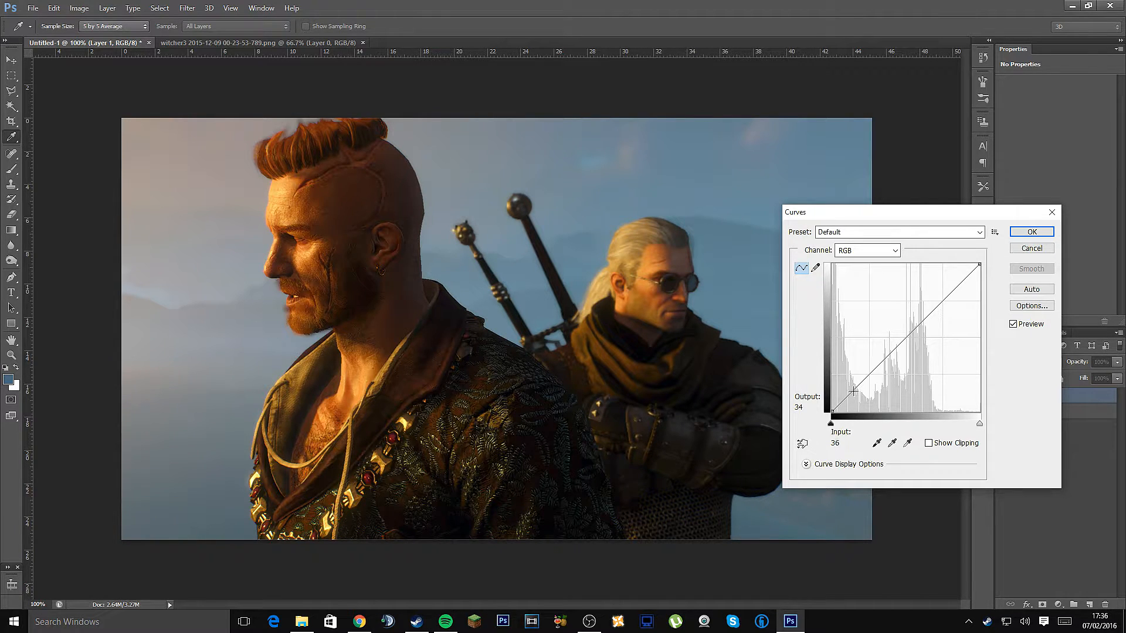
drag(854, 389, 856, 394)
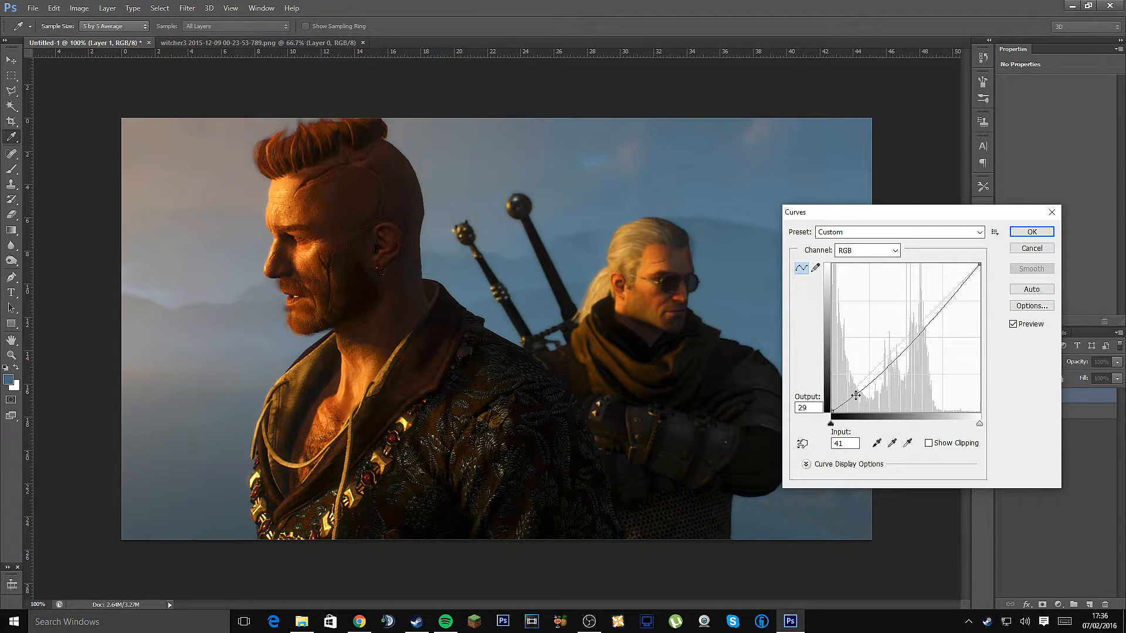
drag(855, 395, 852, 392)
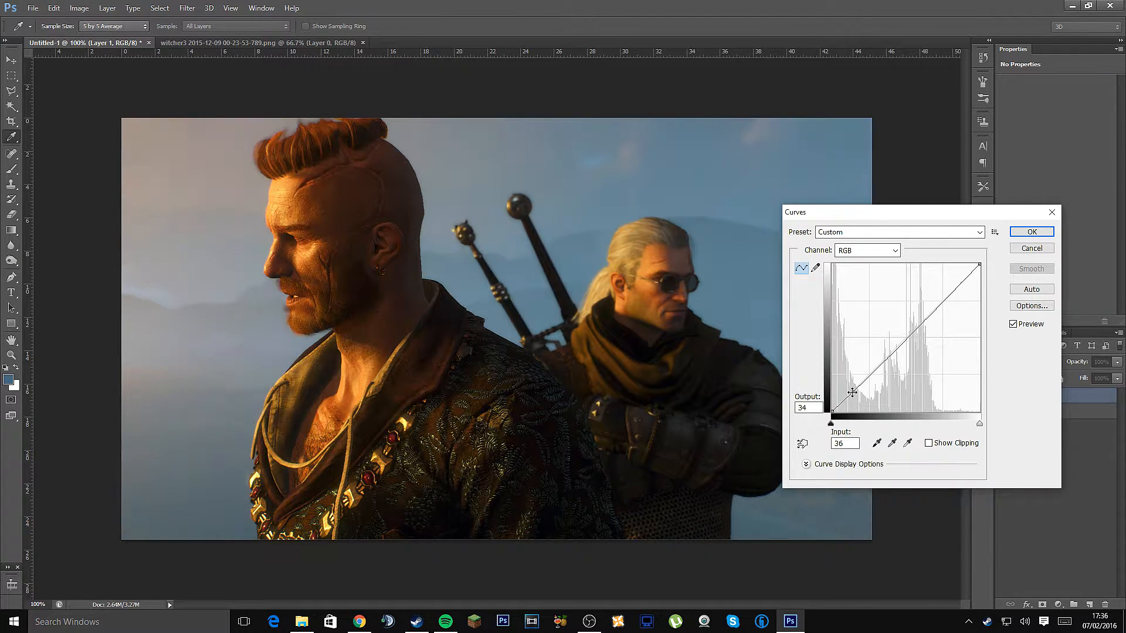
click(951, 292)
drag(951, 292, 949, 293)
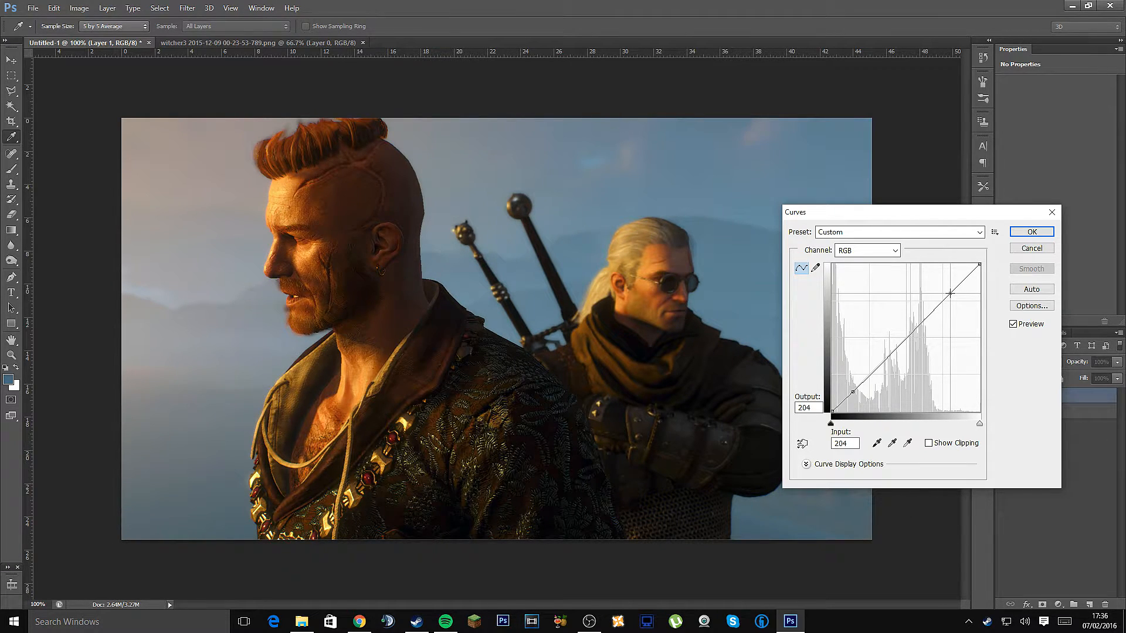
drag(950, 292, 948, 289)
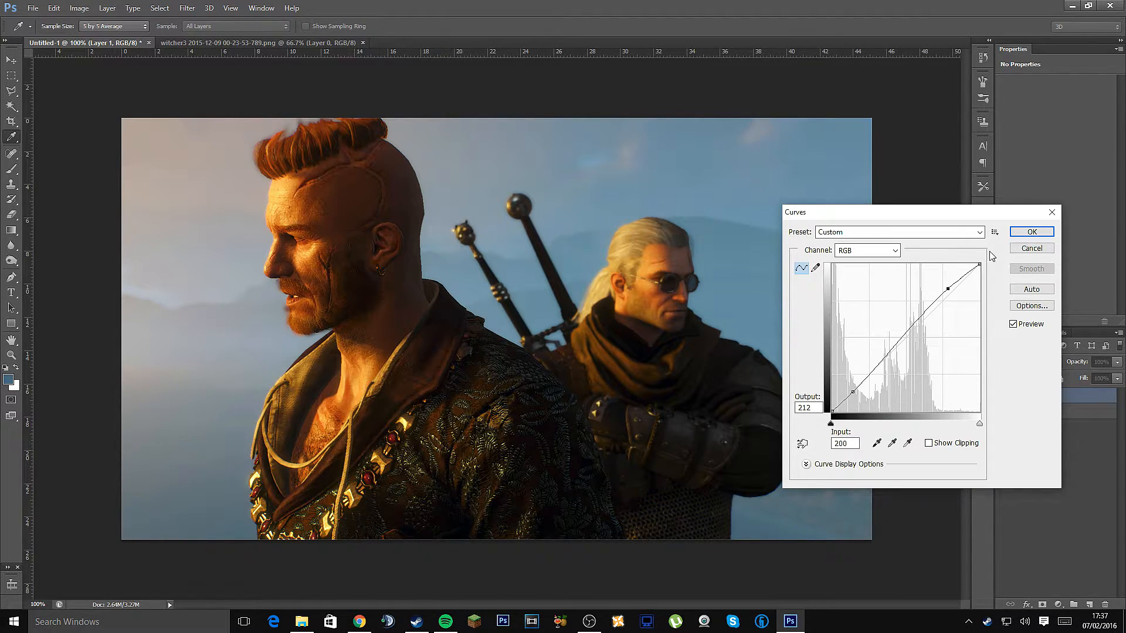
click(1031, 232)
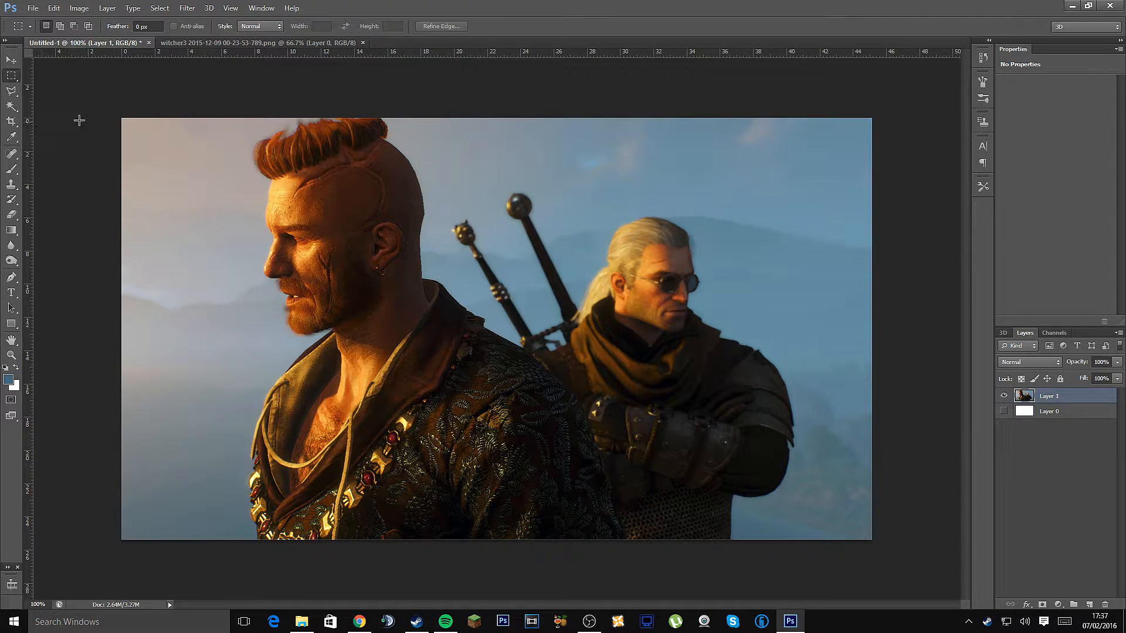
- Apply a Vibrance adjustment to the Witcher layer with vibrance +6 and saturation +2
click(80, 11)
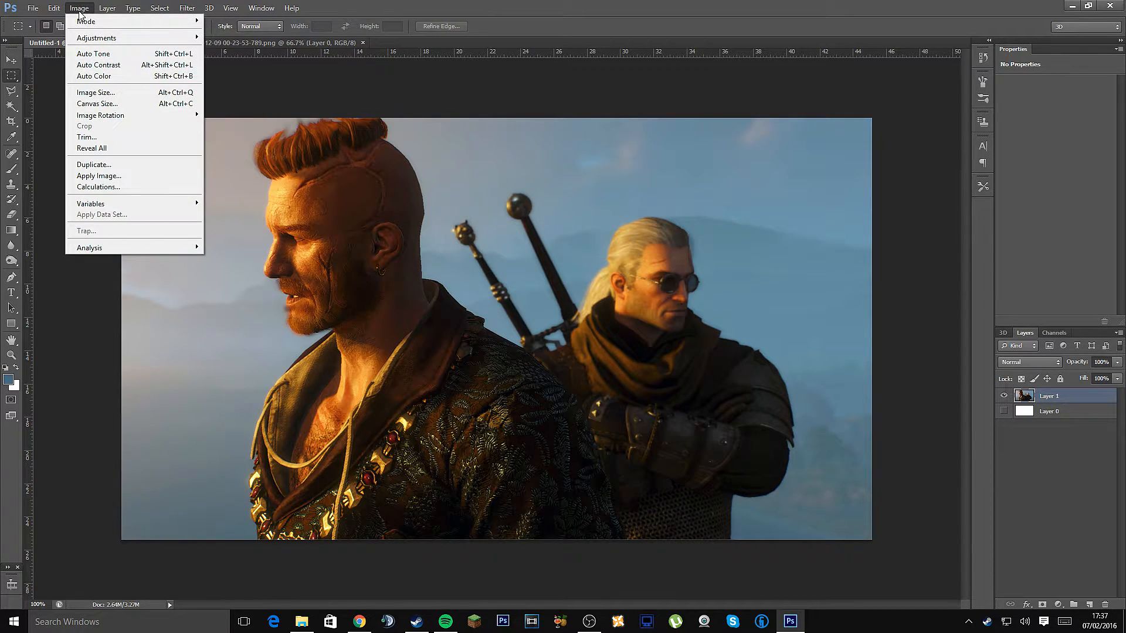
mouse_move(90, 40)
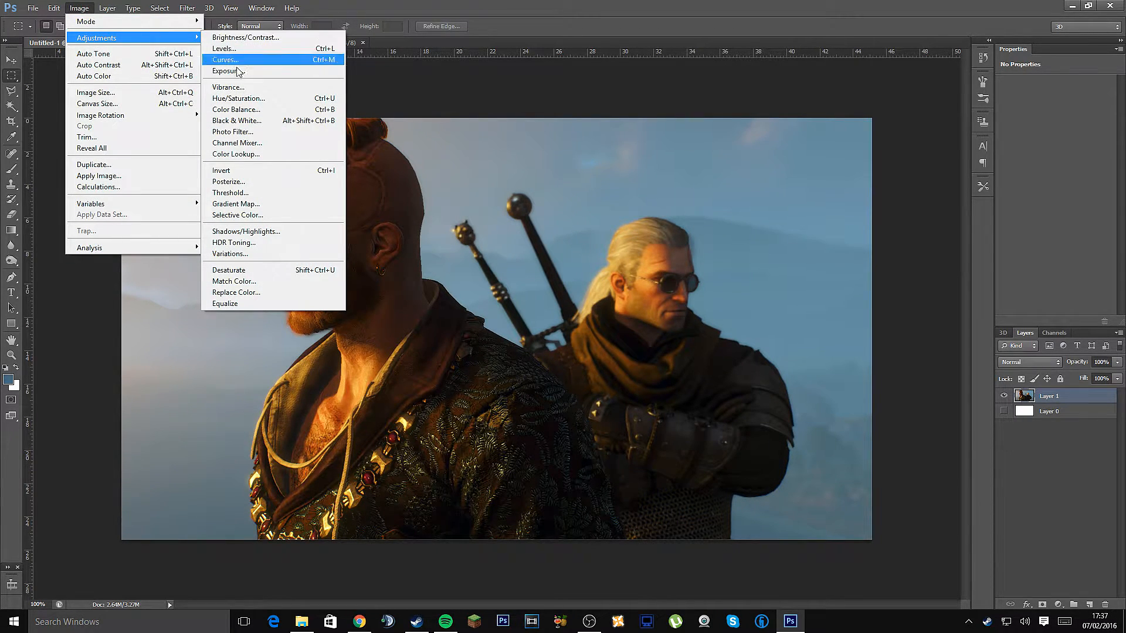
click(232, 90)
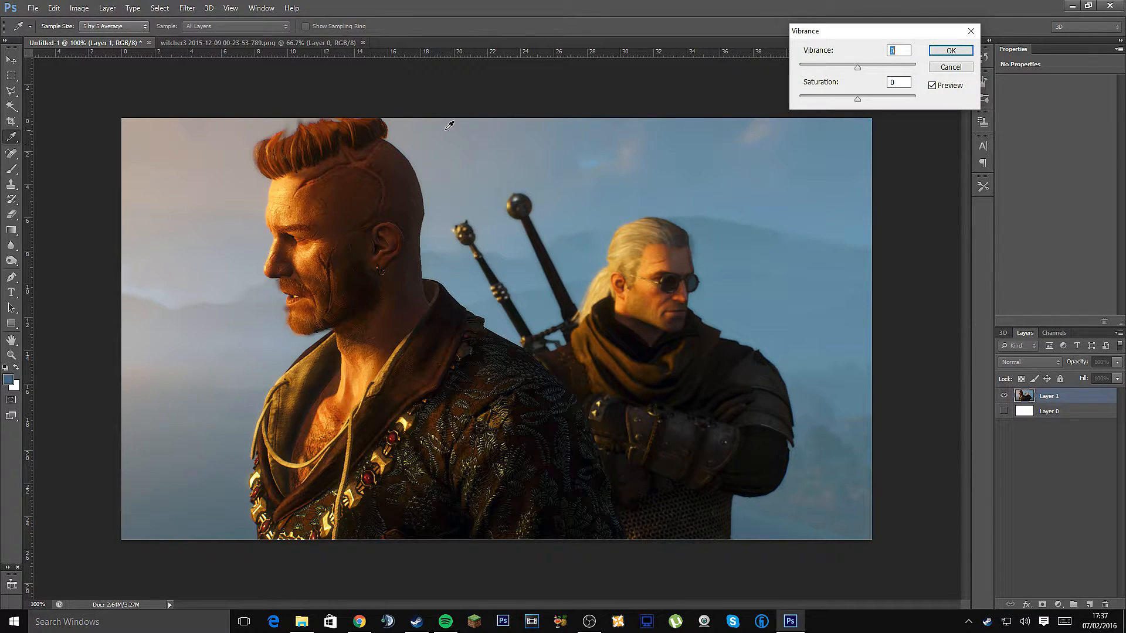
drag(857, 68, 864, 72)
drag(857, 100, 866, 100)
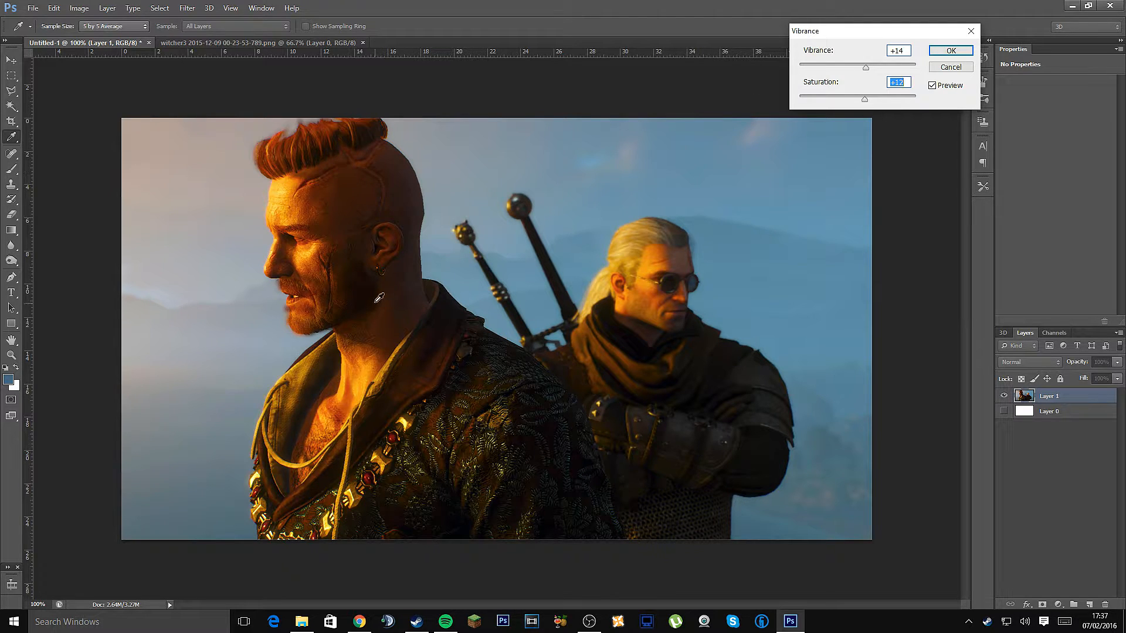
drag(866, 68, 861, 101)
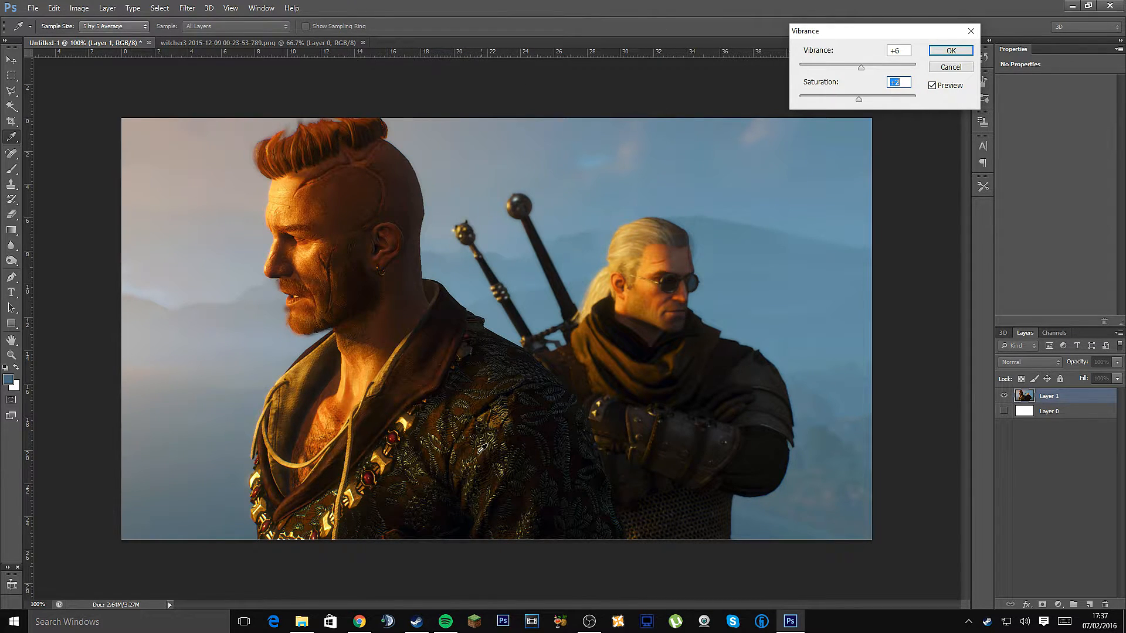
click(950, 50)
key(m)
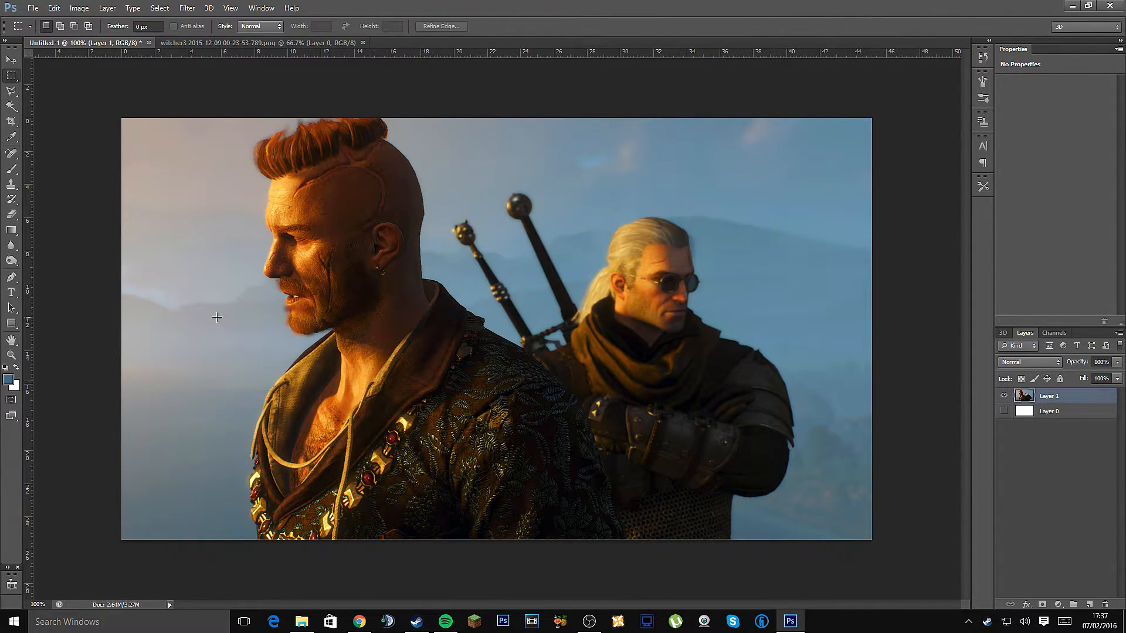
click(79, 8)
mouse_move(135, 37)
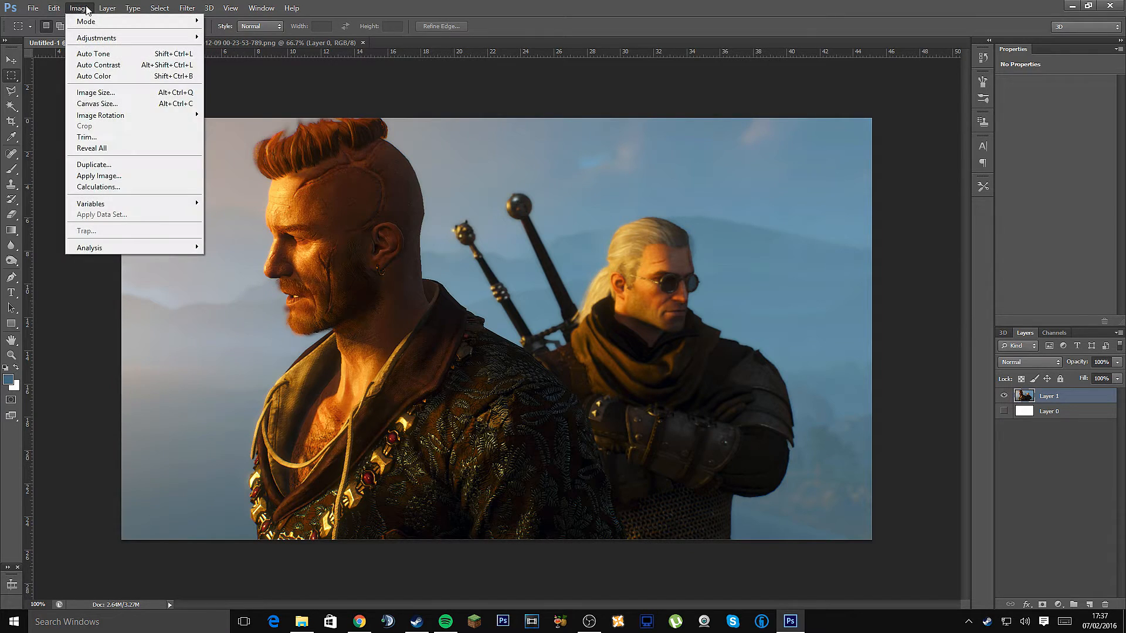
mouse_move(99, 37)
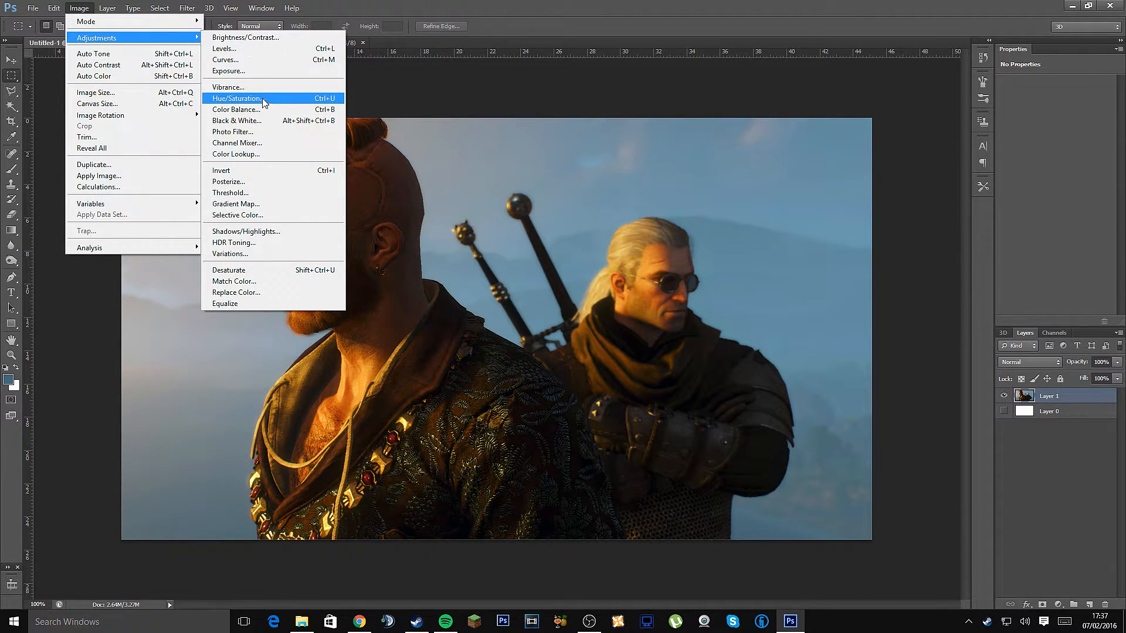
click(239, 98)
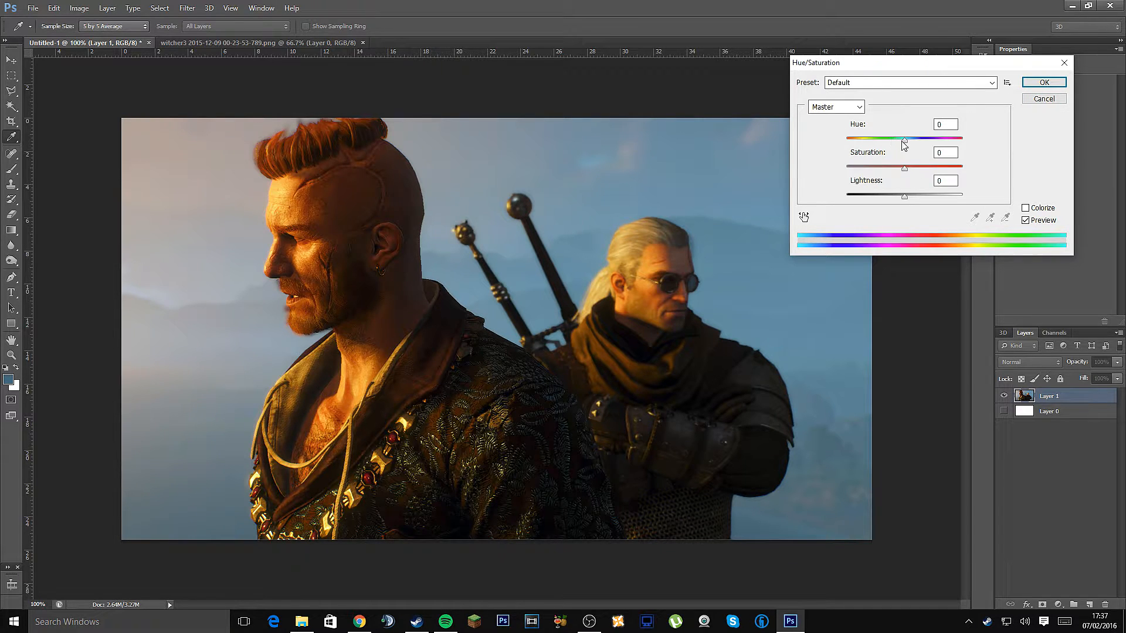
drag(906, 144, 909, 146)
click(1043, 100)
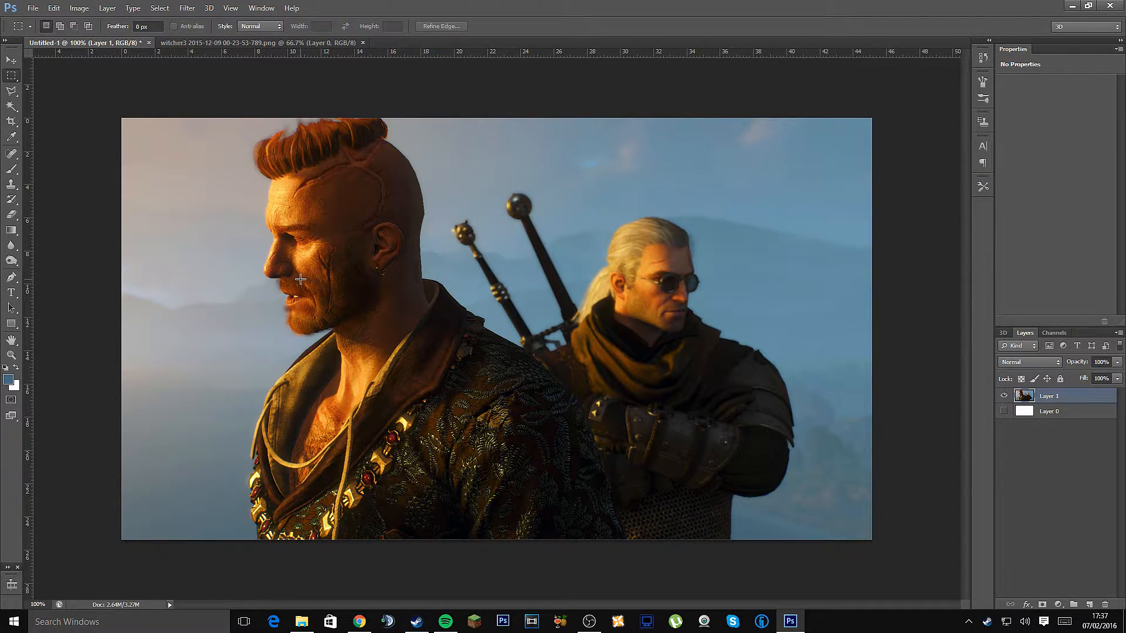
- Apply a Color Balance adjustment to the midtones of the Witcher layer, shifting the image slightly toward magenta
click(83, 10)
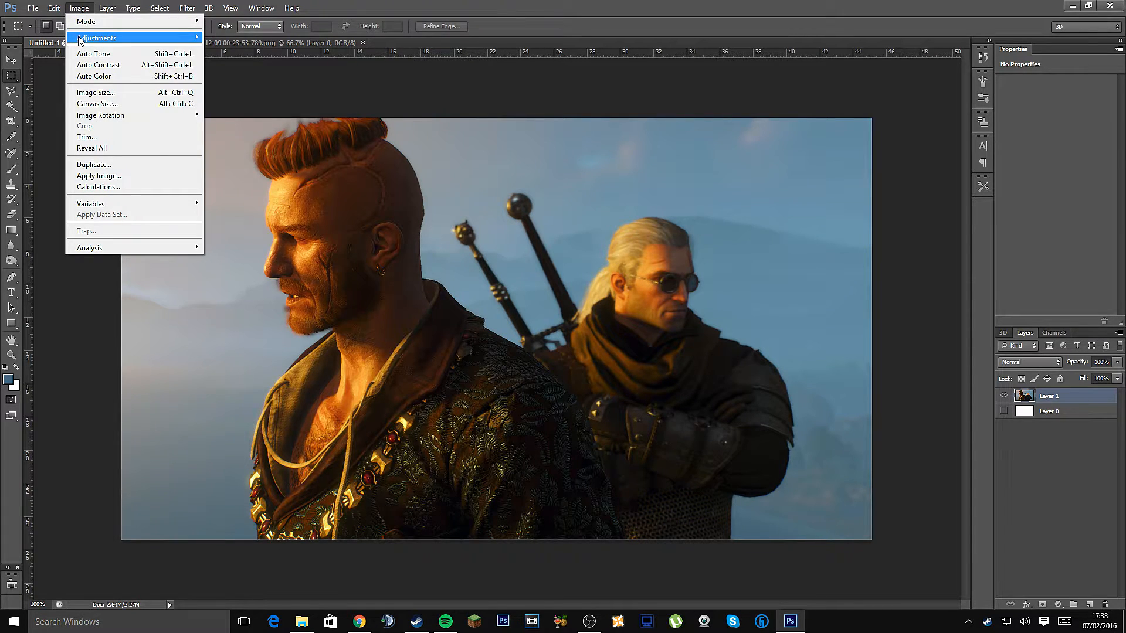
mouse_move(88, 39)
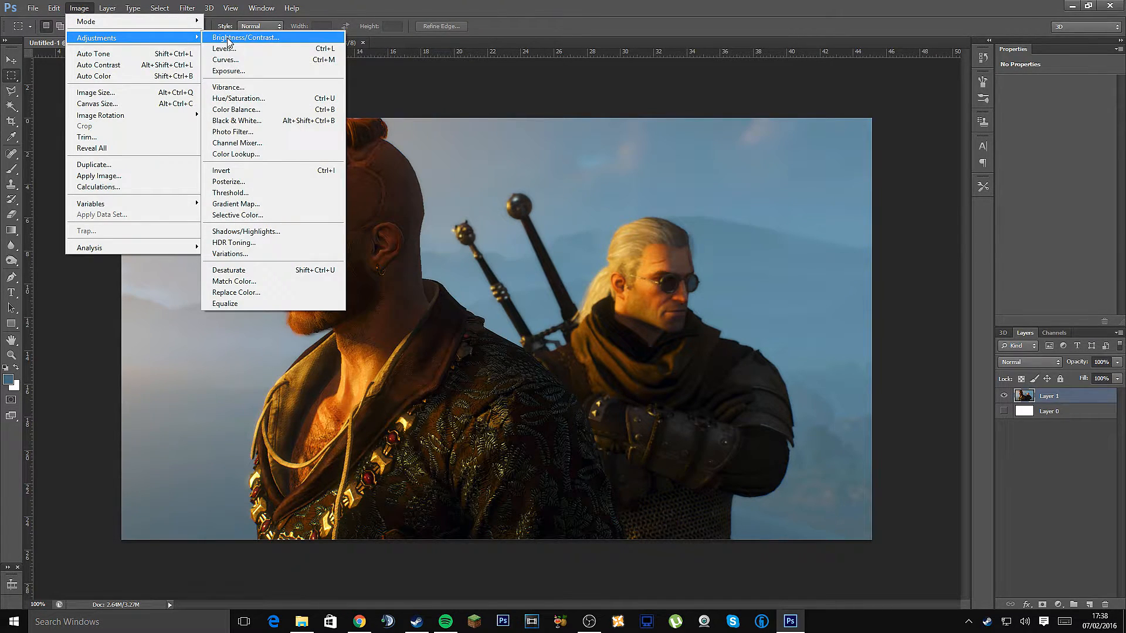
click(258, 111)
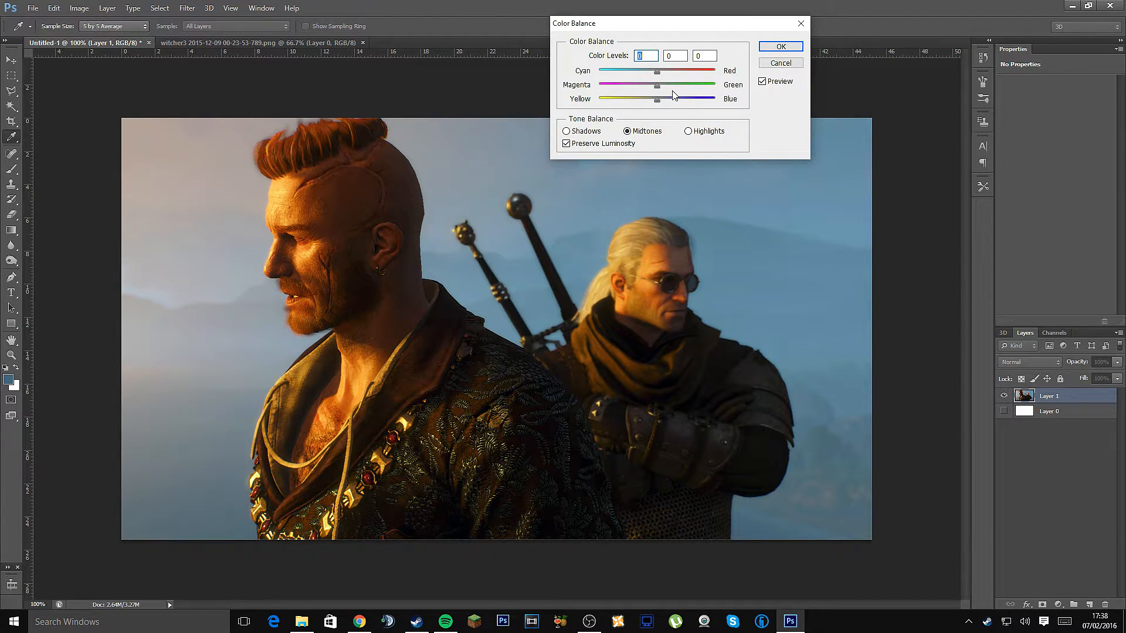
drag(686, 35, 879, 56)
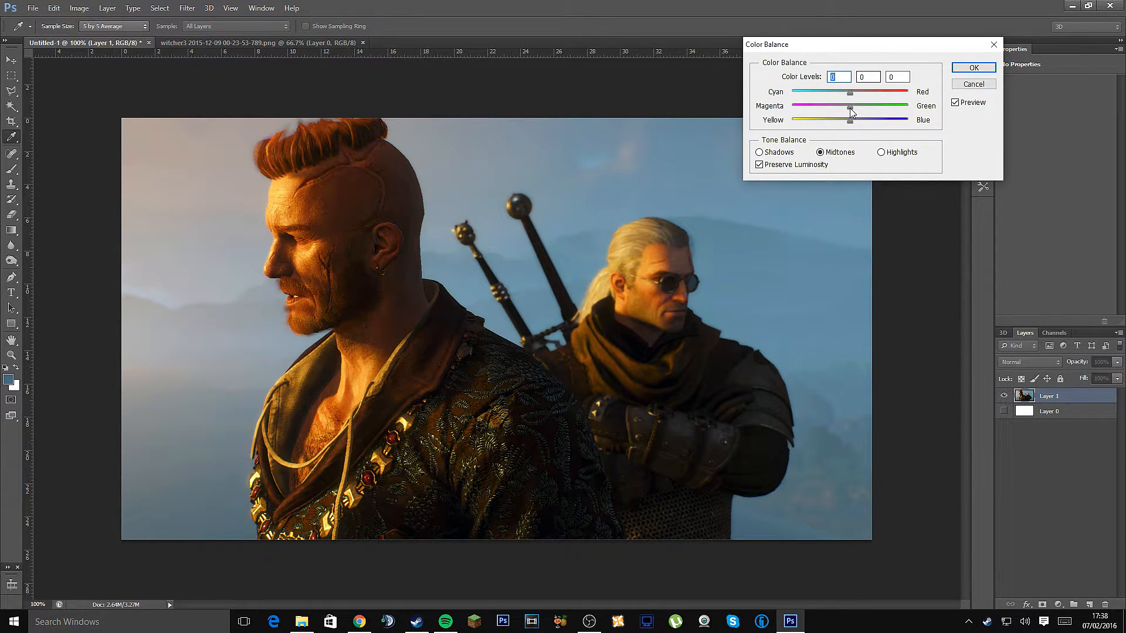
drag(846, 109, 850, 122)
click(852, 94)
click(955, 102)
click(973, 68)
key(m)
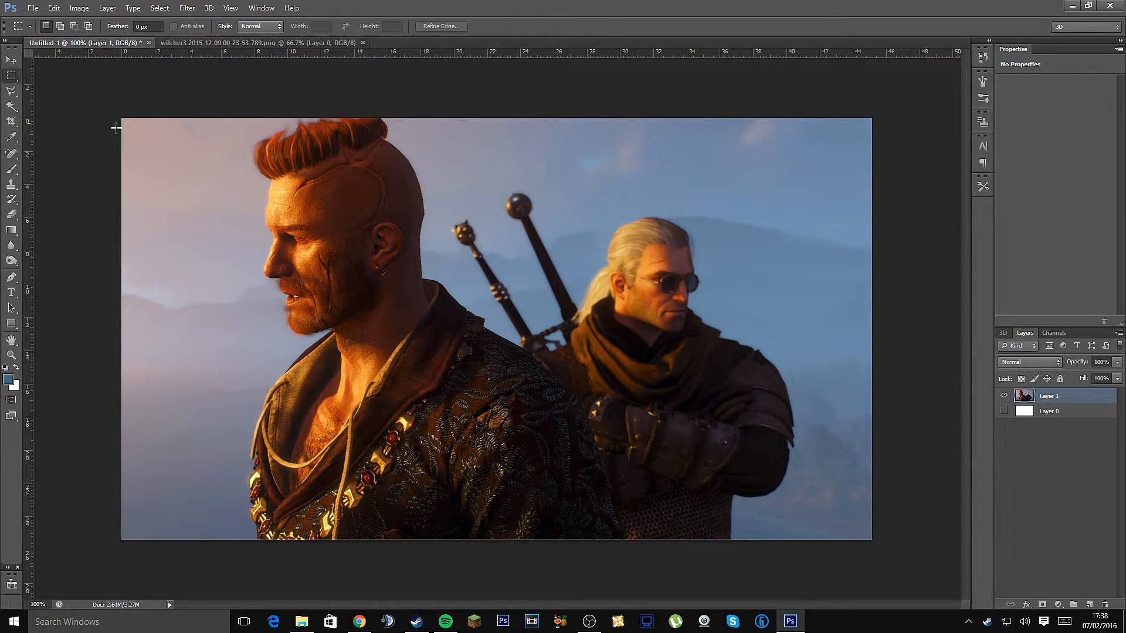
- Start a Shadows/Highlights adjustment on the Witcher layer with the shadows amount at 0%
click(81, 12)
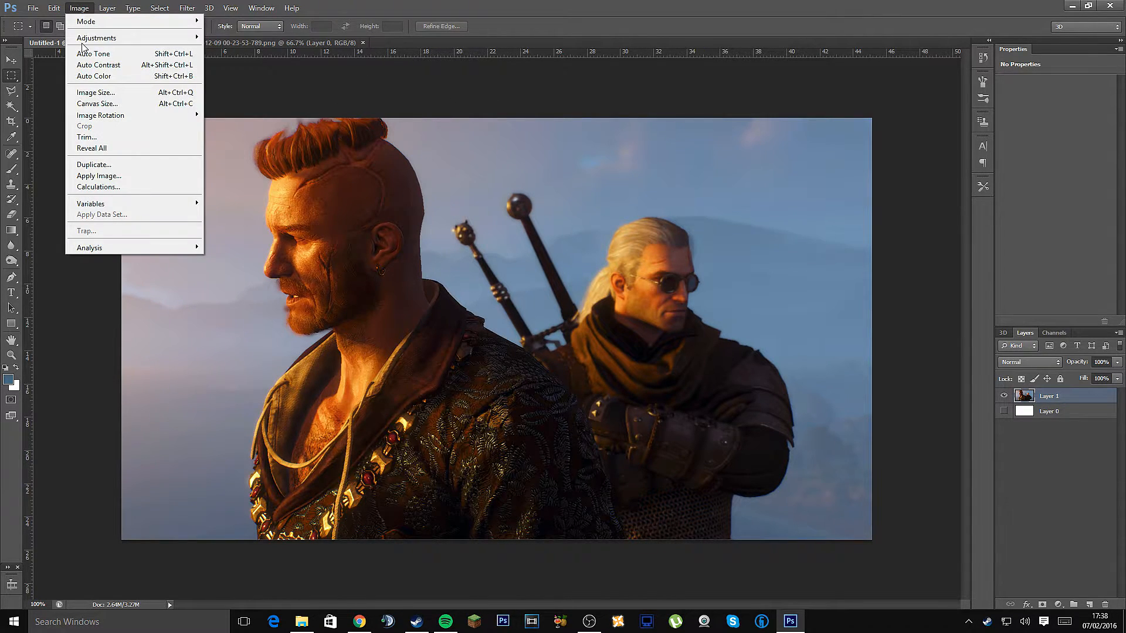
mouse_move(100, 38)
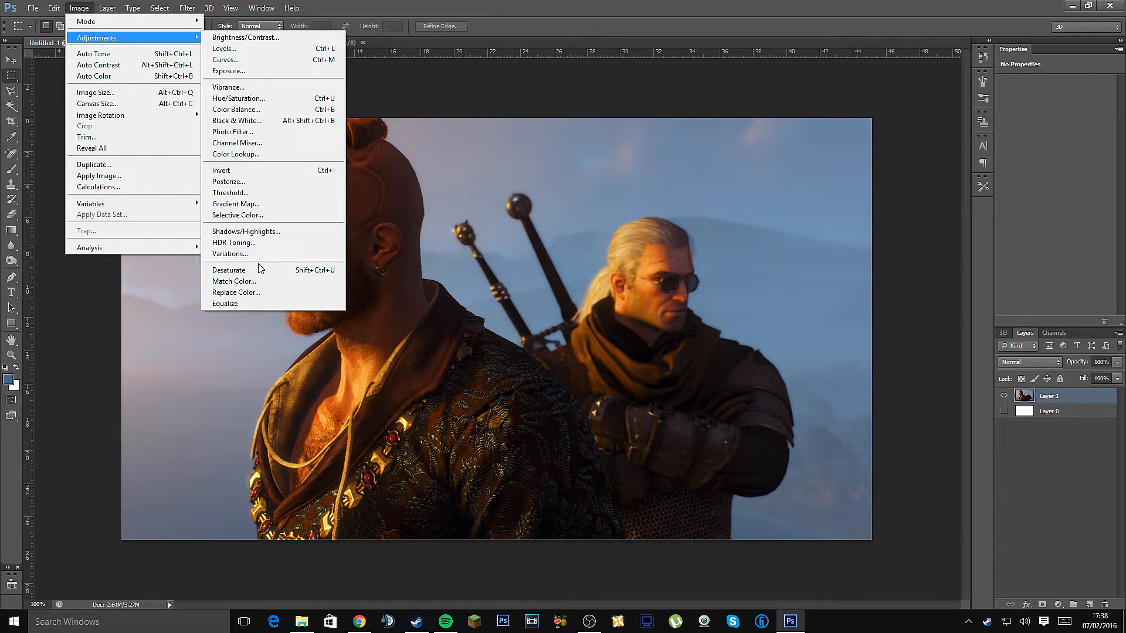
click(246, 232)
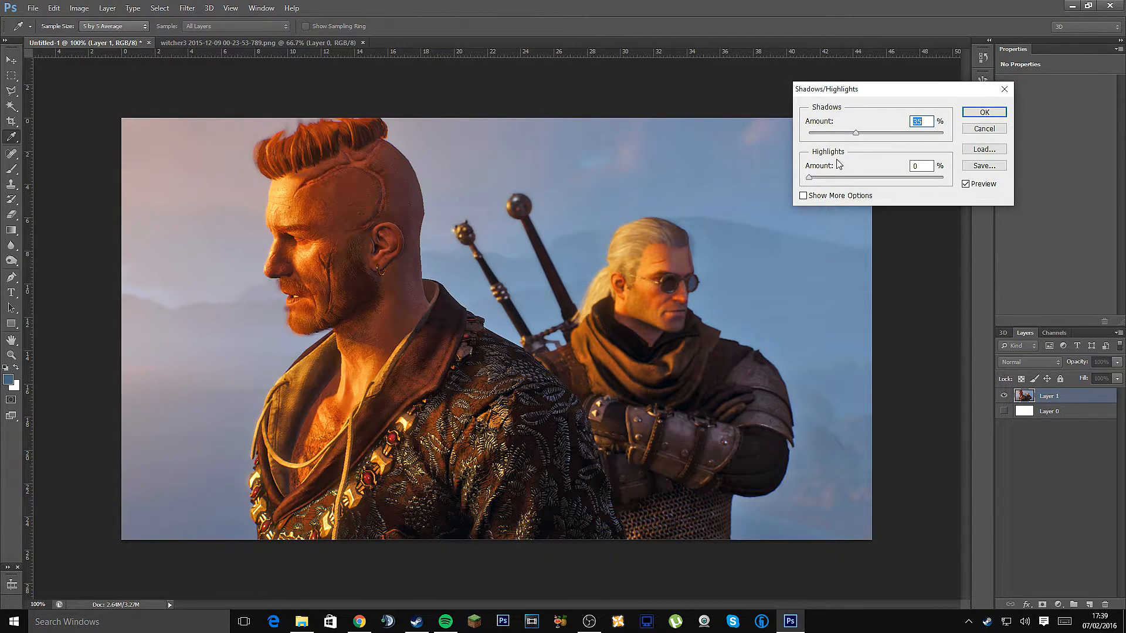
drag(856, 133, 813, 134)
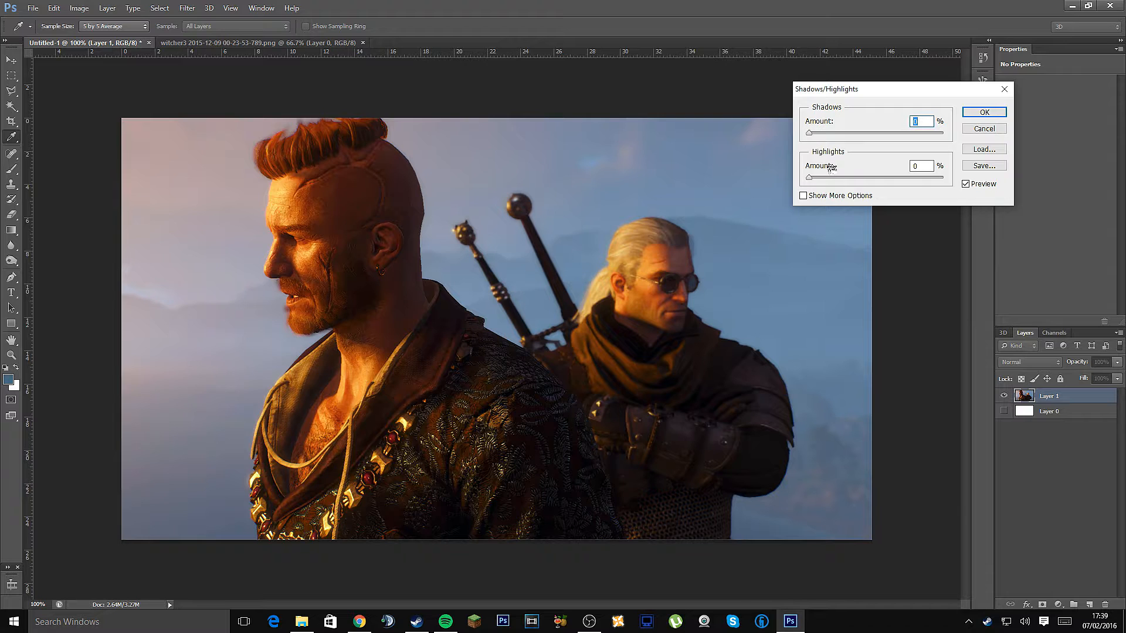
mouse_move(809, 178)
mouse_down()
mouse_move(837, 182)
mouse_move(792, 183)
mouse_up()
drag(810, 133, 814, 137)
click(963, 184)
click(964, 185)
drag(811, 134, 796, 138)
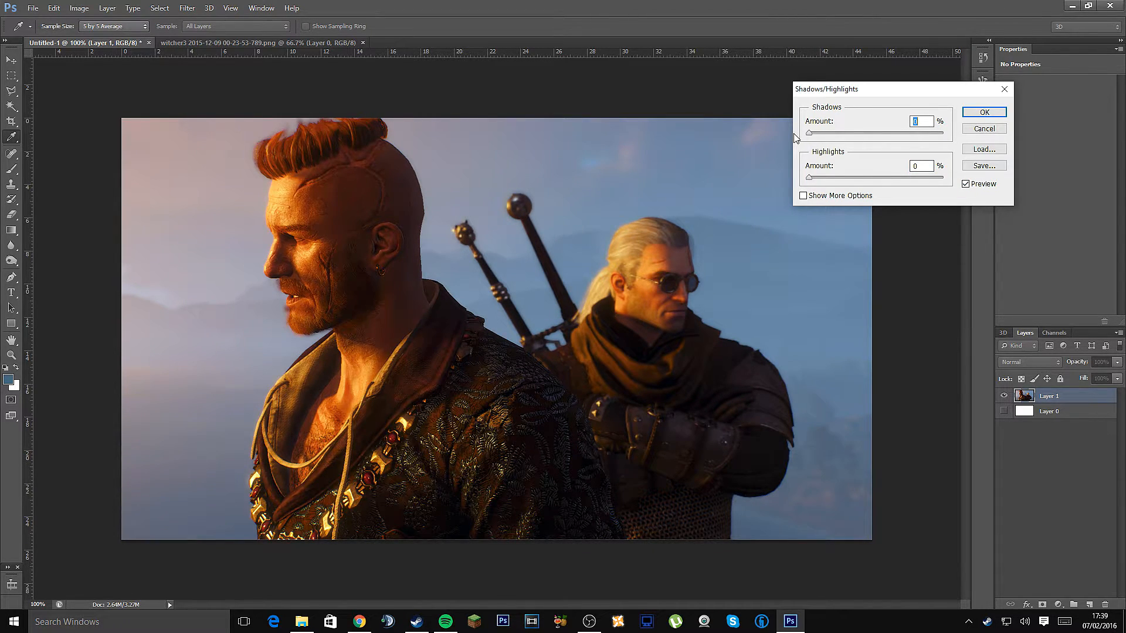
- Set the highlights amount to about 3% with shadows at 0% and apply the Shadows/Highlights adjustment
click(965, 184)
mouse_move(812, 179)
mouse_down()
mouse_move(833, 180)
mouse_move(810, 179)
mouse_up()
mouse_move(814, 138)
mouse_down()
mouse_move(832, 141)
mouse_move(809, 141)
mouse_up()
drag(812, 179, 814, 178)
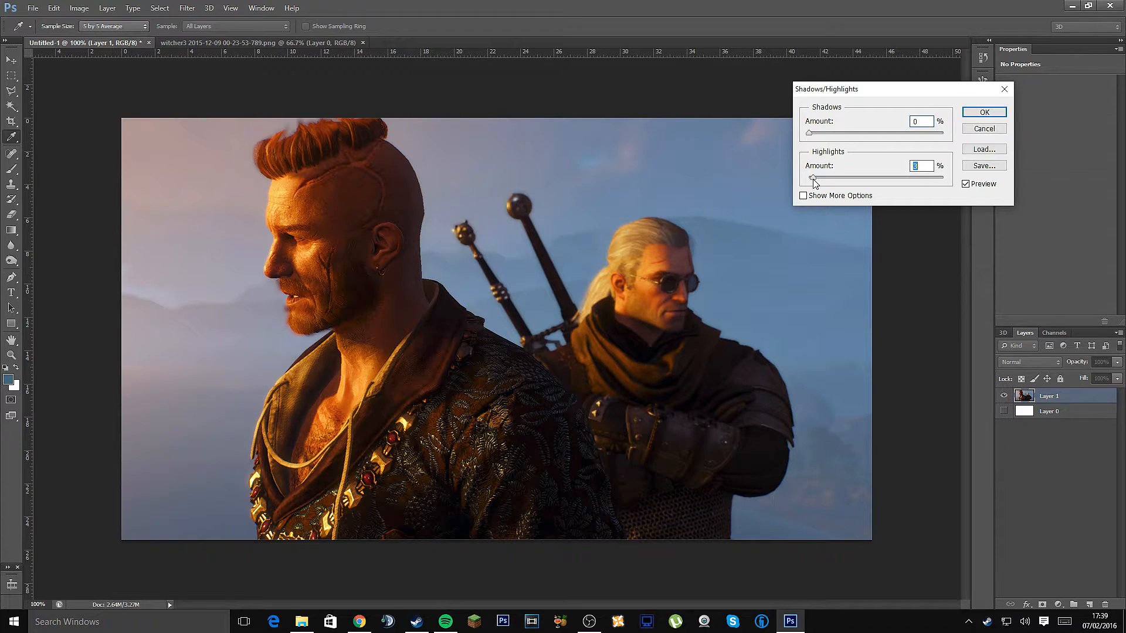
click(983, 112)
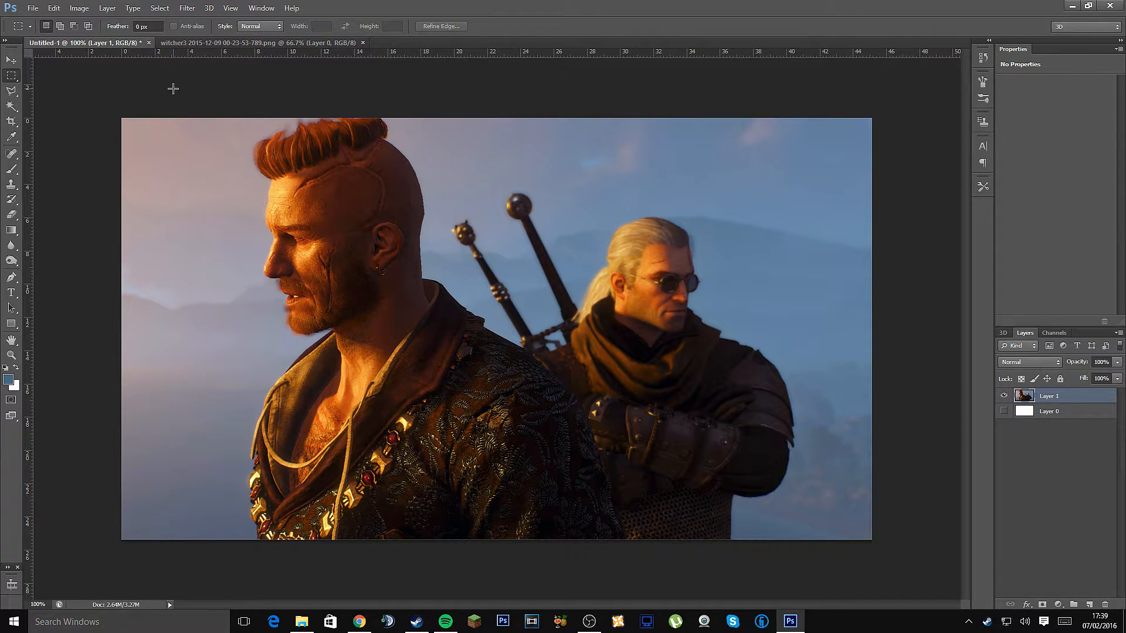
- Apply the Smart Sharpen filter to the Witcher layer with amount 116%, radius 4.7 px and Motion Blur removal
click(187, 8)
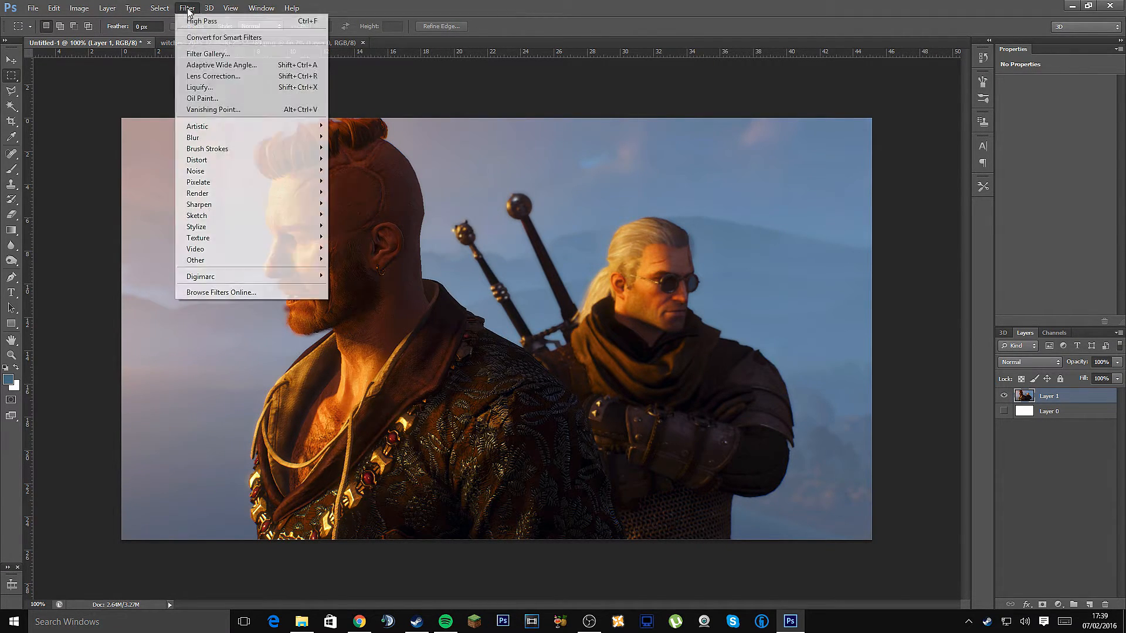
mouse_move(231, 200)
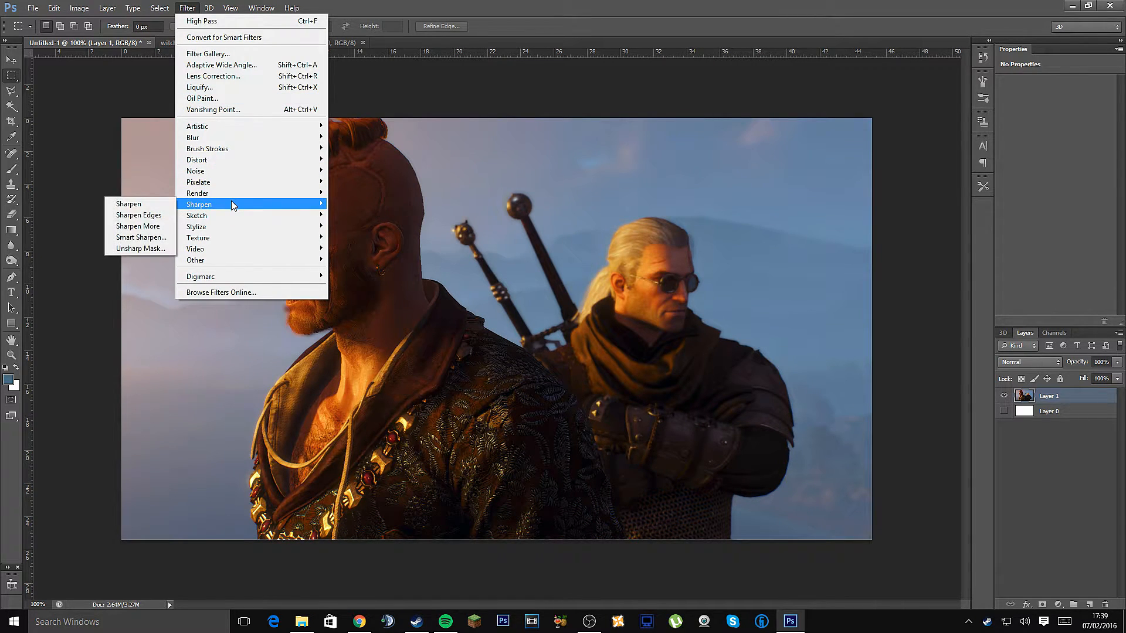
click(147, 238)
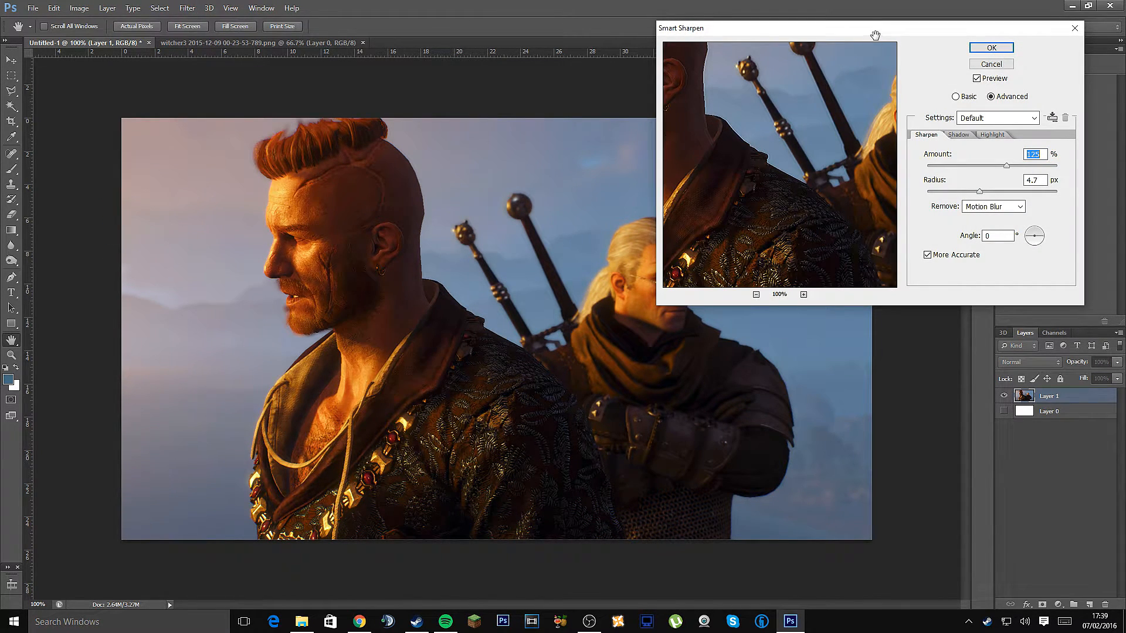
click(755, 294)
click(756, 294)
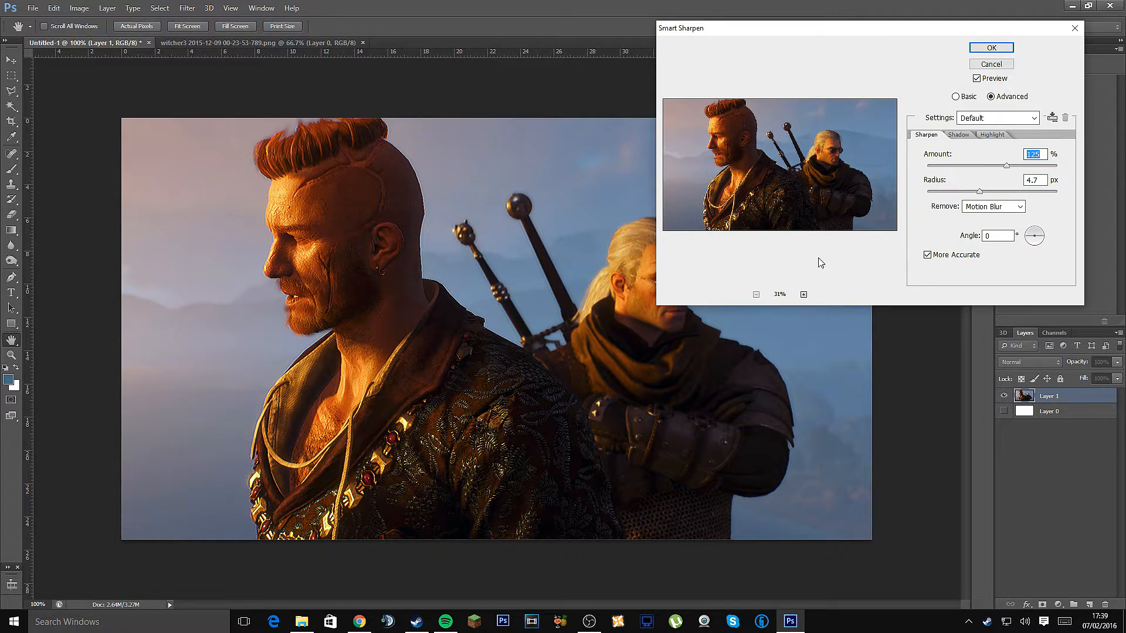
click(804, 295)
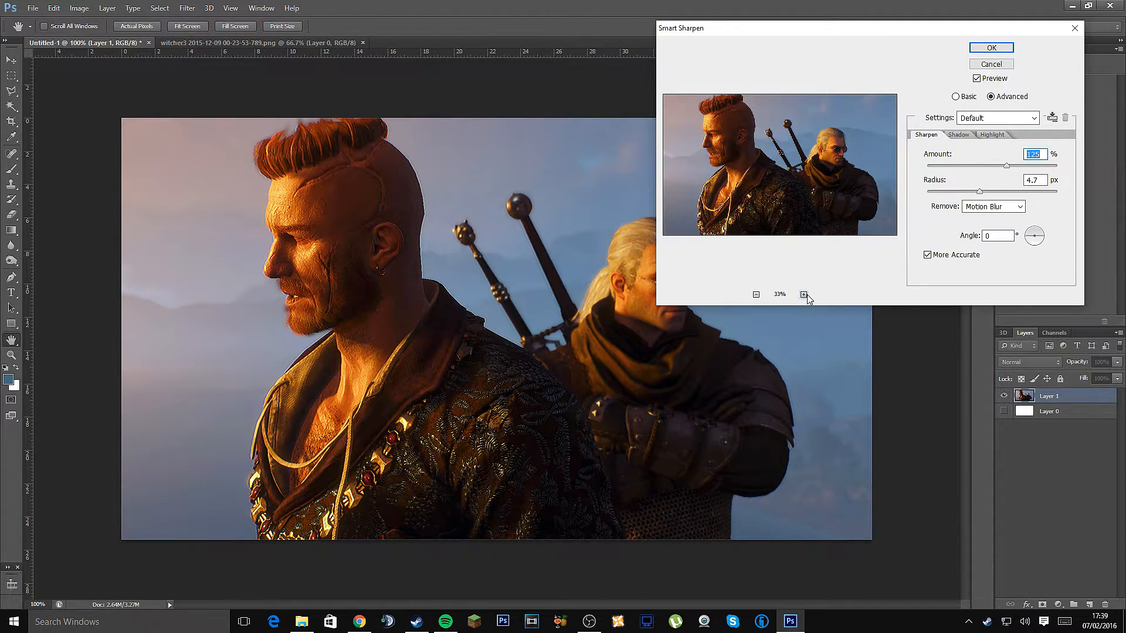
click(803, 295)
click(804, 295)
drag(794, 228, 827, 171)
click(976, 79)
click(976, 79)
click(976, 79)
click(975, 79)
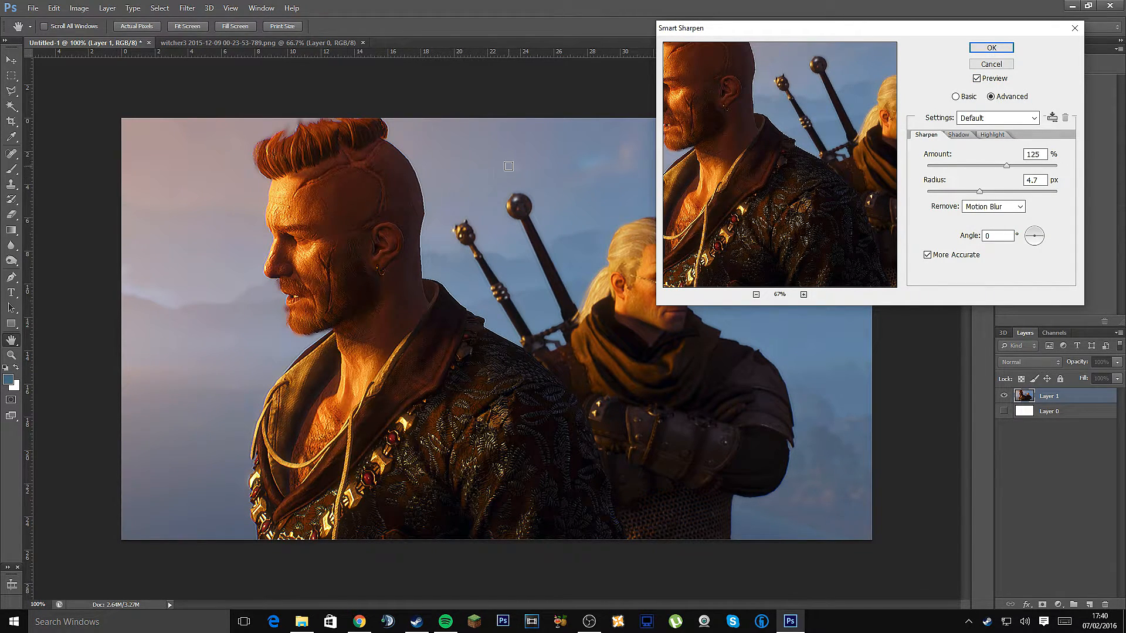
drag(1005, 168, 1002, 168)
click(976, 52)
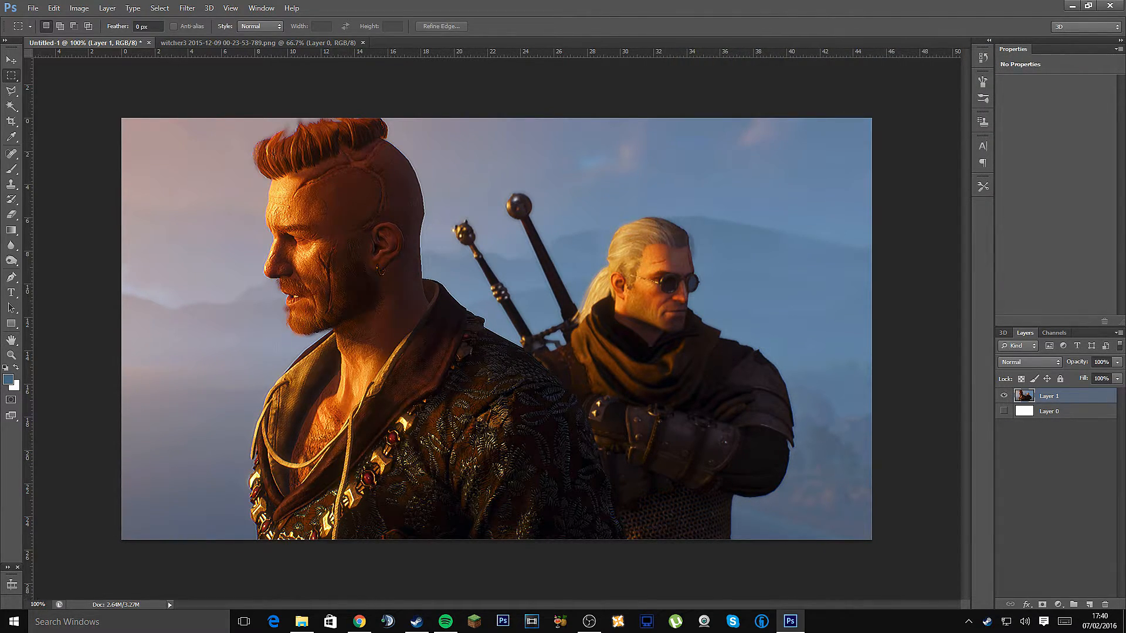
- Check how the thumbnail looks small at 40% zoom and return the view to 100%
drag(50, 604, 17, 606)
text(40)
key(Return)
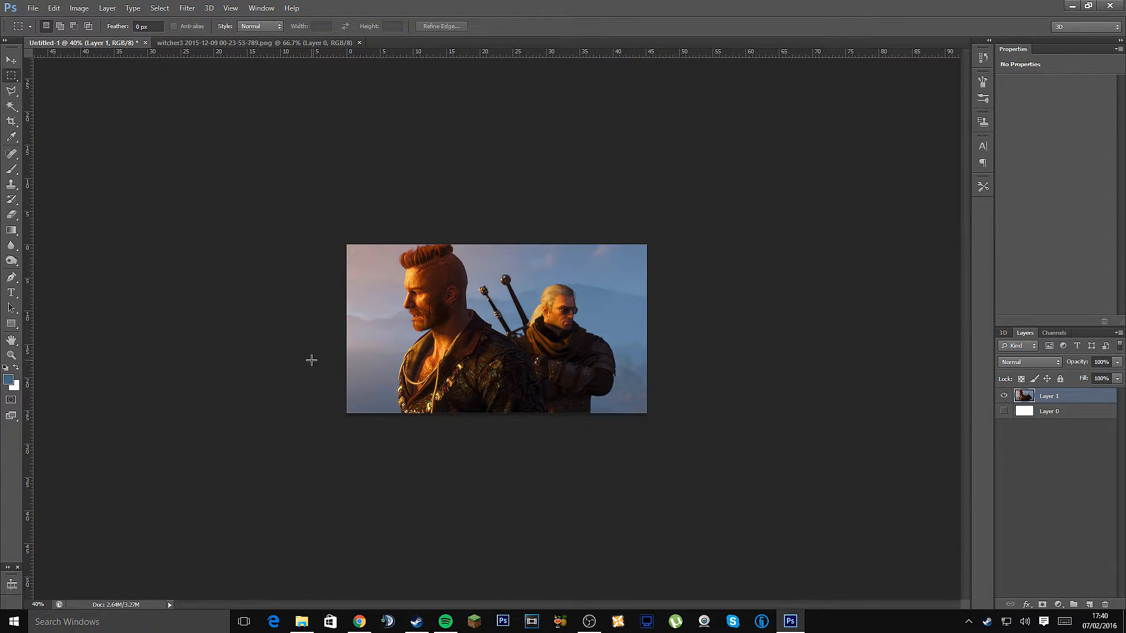
click(38, 604)
text(100)
key(Return)
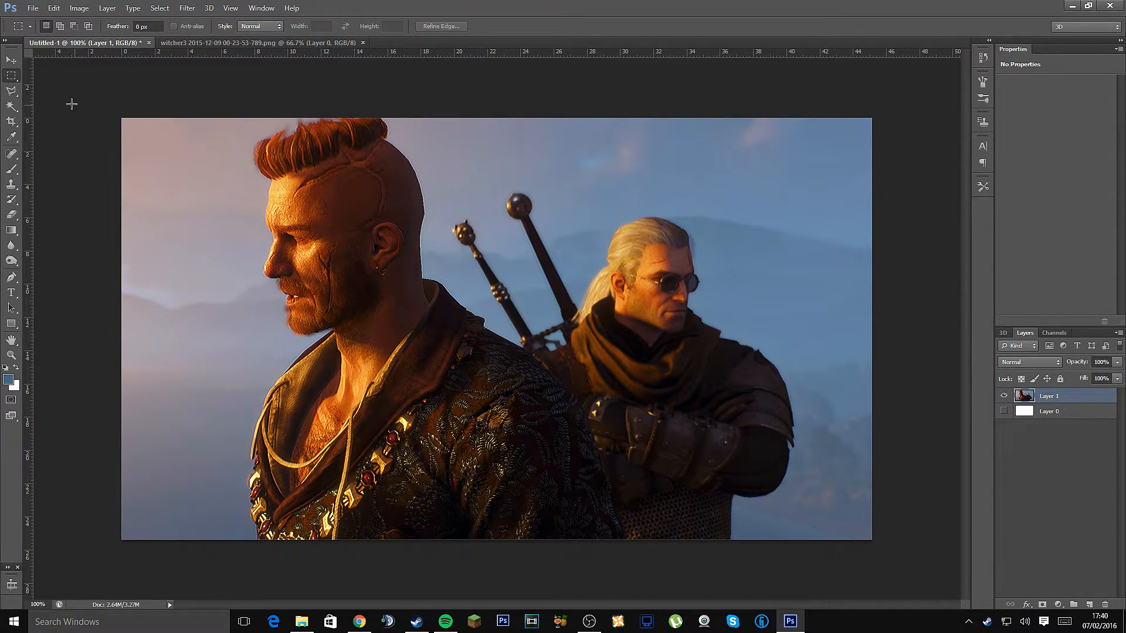
- Select the white-haired character's body below the chin with the Polygonal Lasso, following the collar, shoulder, arms and image edge
click(9, 95)
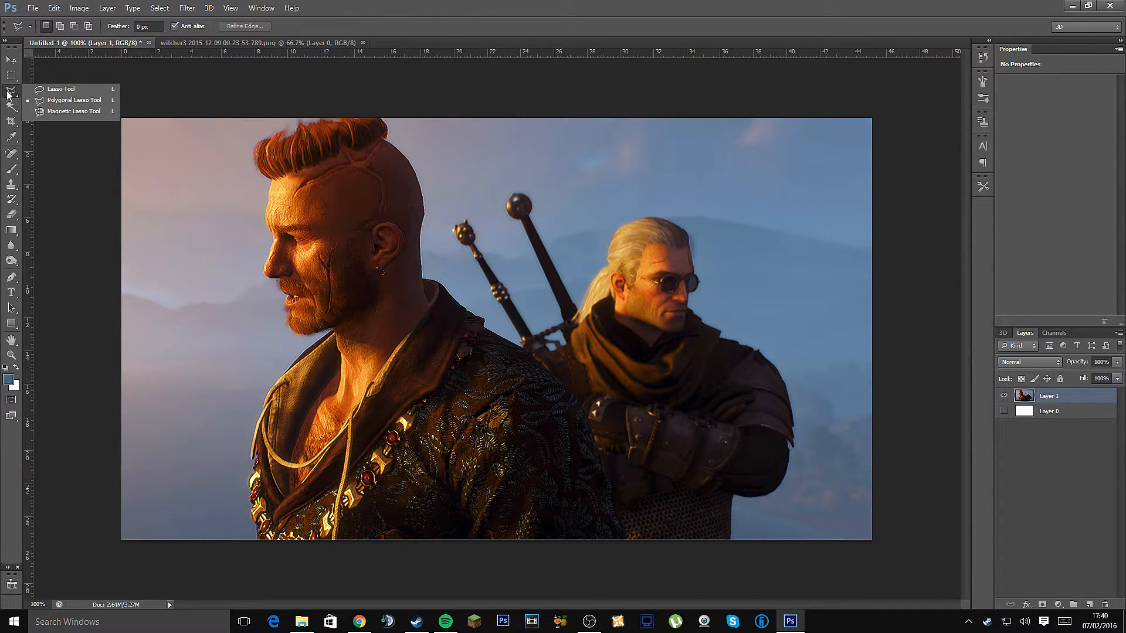
click(45, 100)
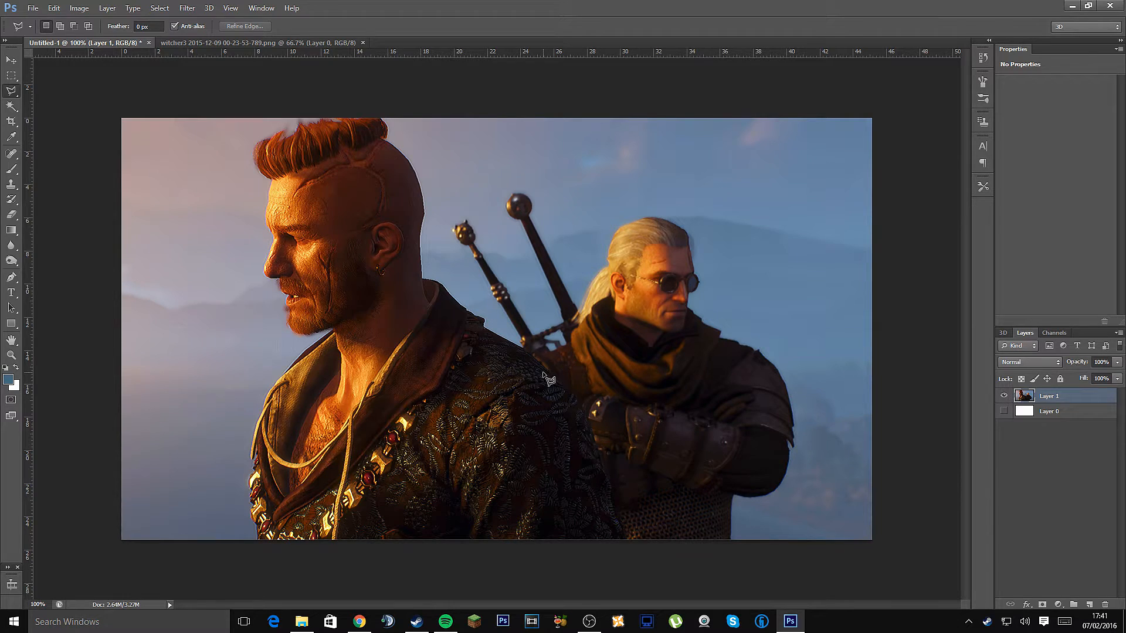
click(533, 356)
click(572, 344)
click(572, 331)
click(593, 308)
click(642, 341)
click(671, 338)
click(689, 309)
click(724, 336)
click(761, 496)
click(731, 495)
click(729, 544)
click(627, 540)
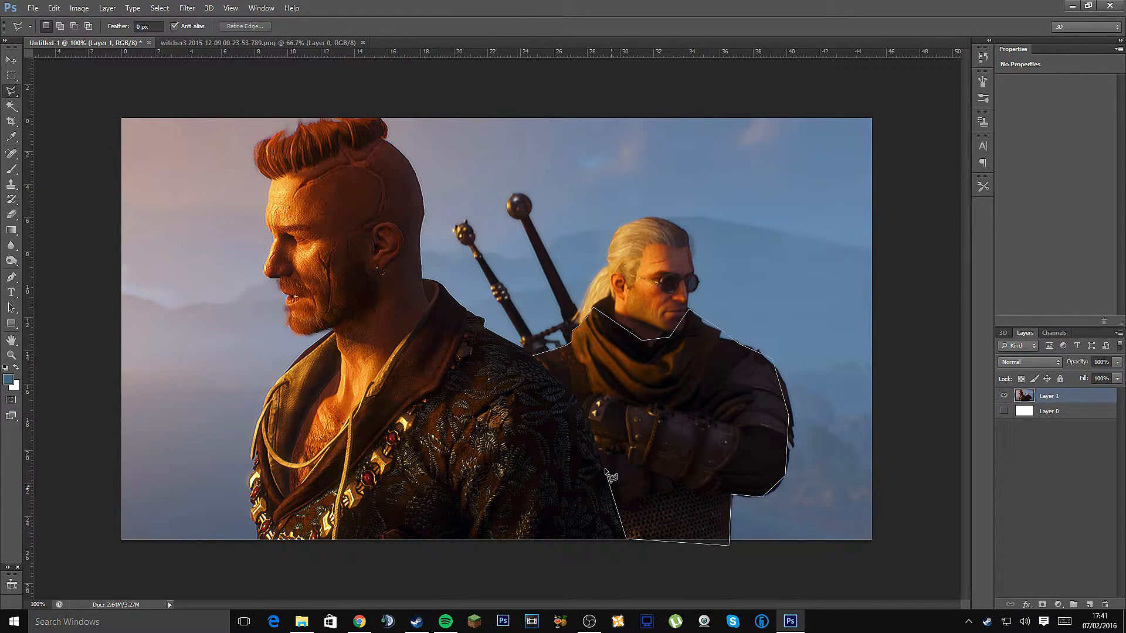
click(580, 403)
click(533, 356)
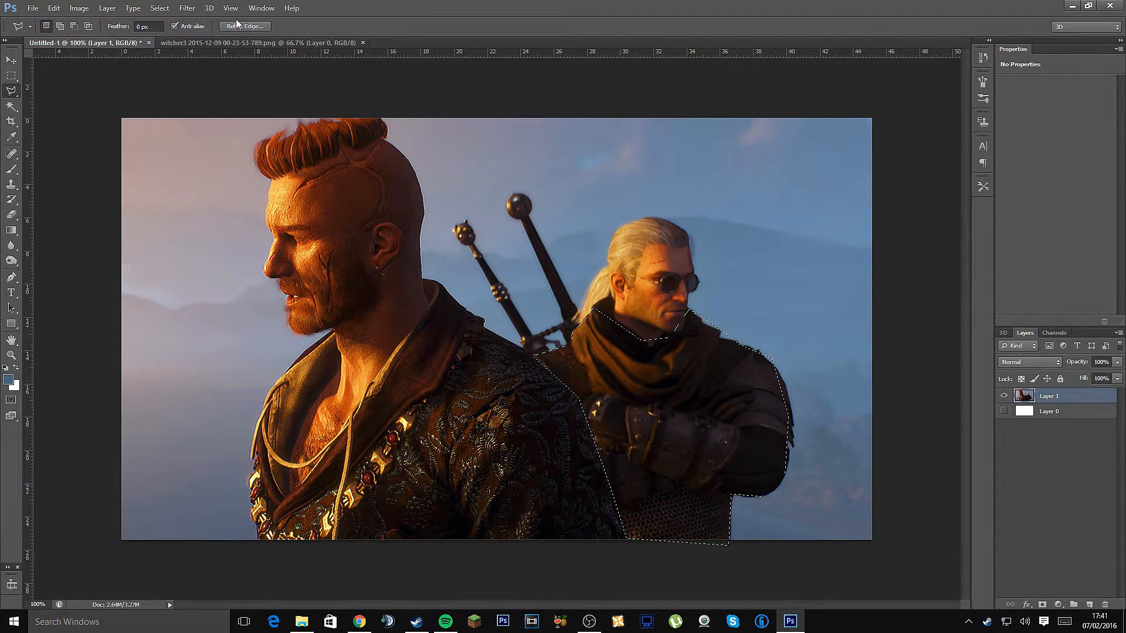
- Apply Smart Sharpen to the selected body with amount 182%, radius 15.6 px and Motion Blur removal
click(188, 8)
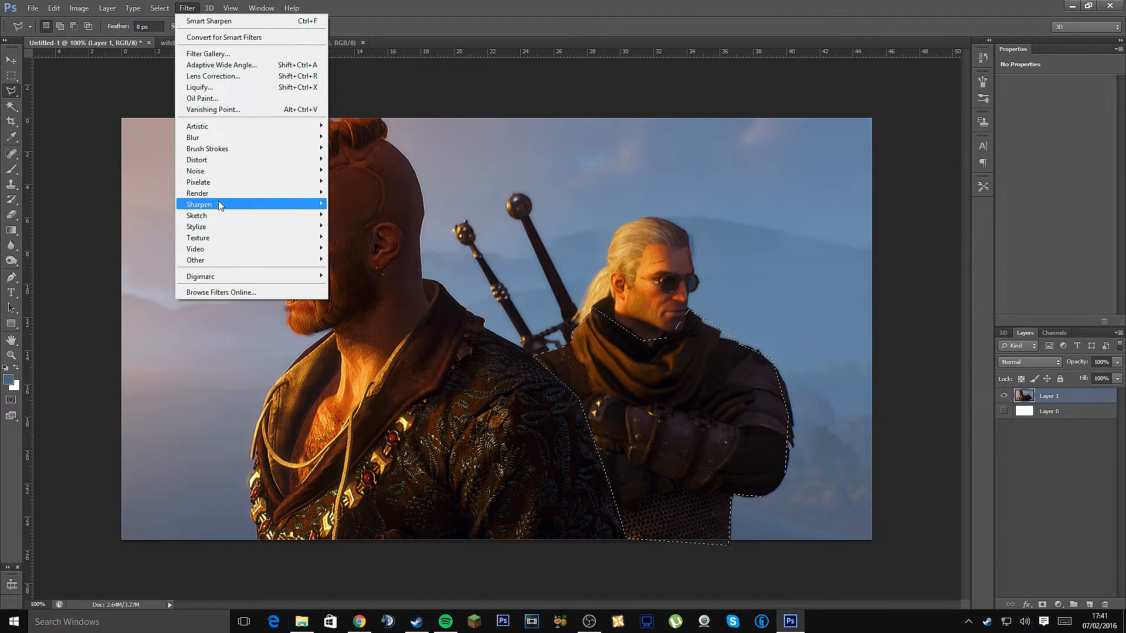
mouse_move(218, 202)
click(139, 239)
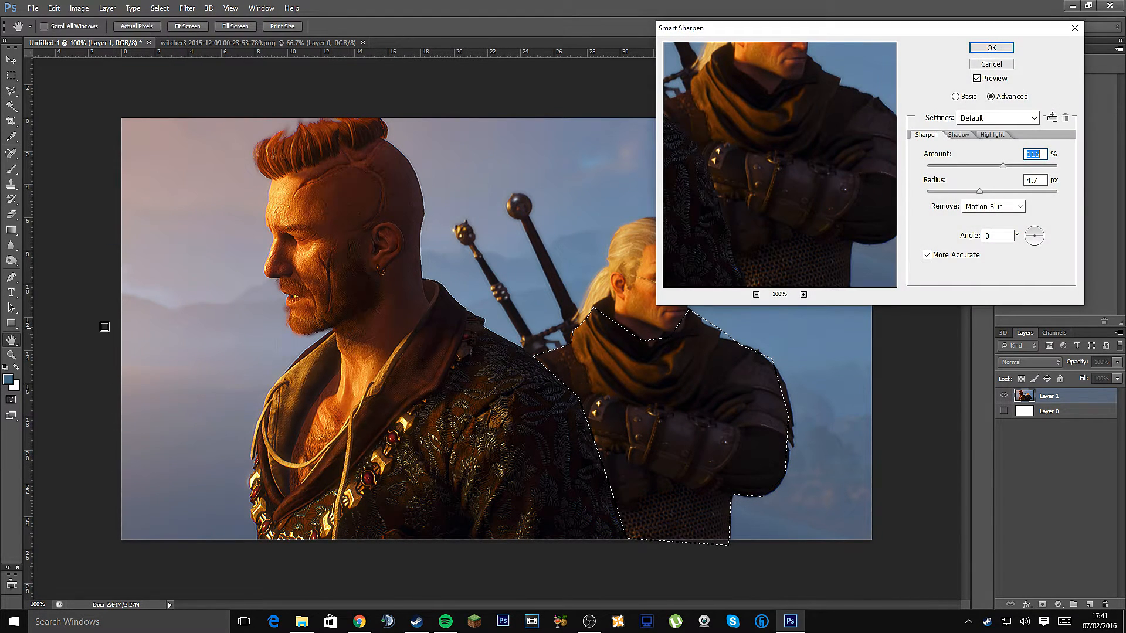
drag(834, 31, 249, 95)
click(394, 139)
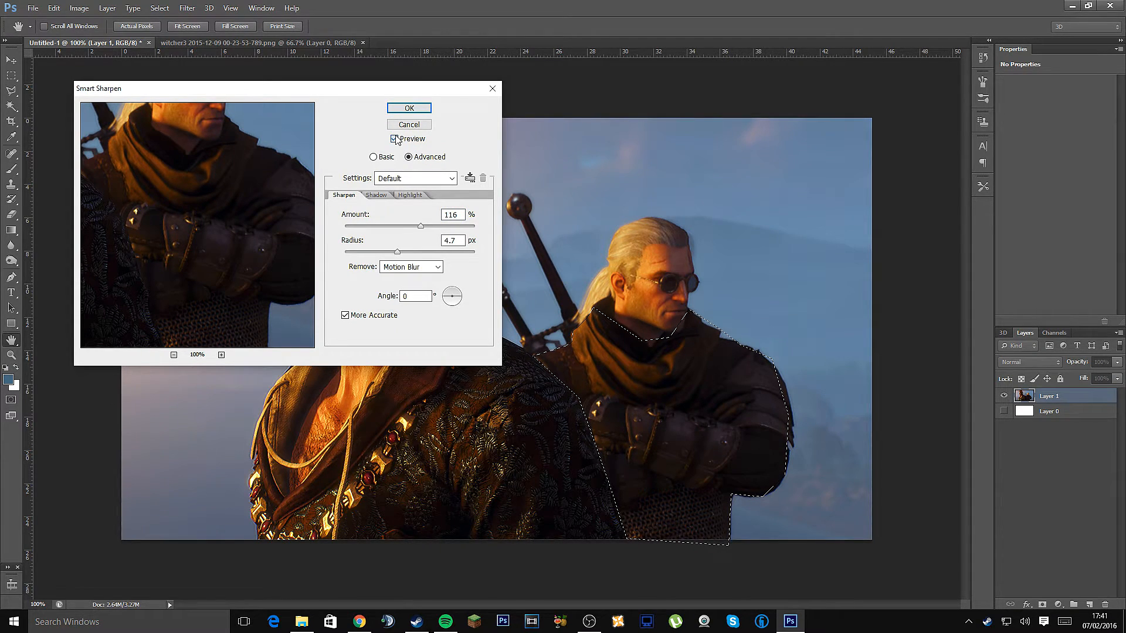
click(394, 139)
drag(398, 252, 434, 250)
click(394, 139)
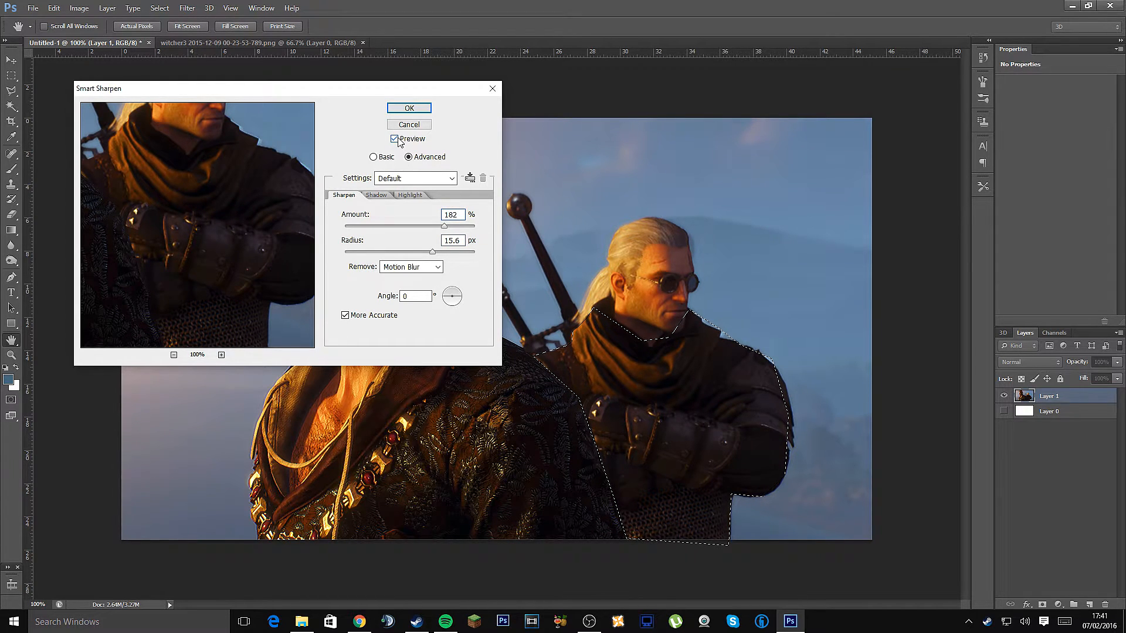
click(394, 139)
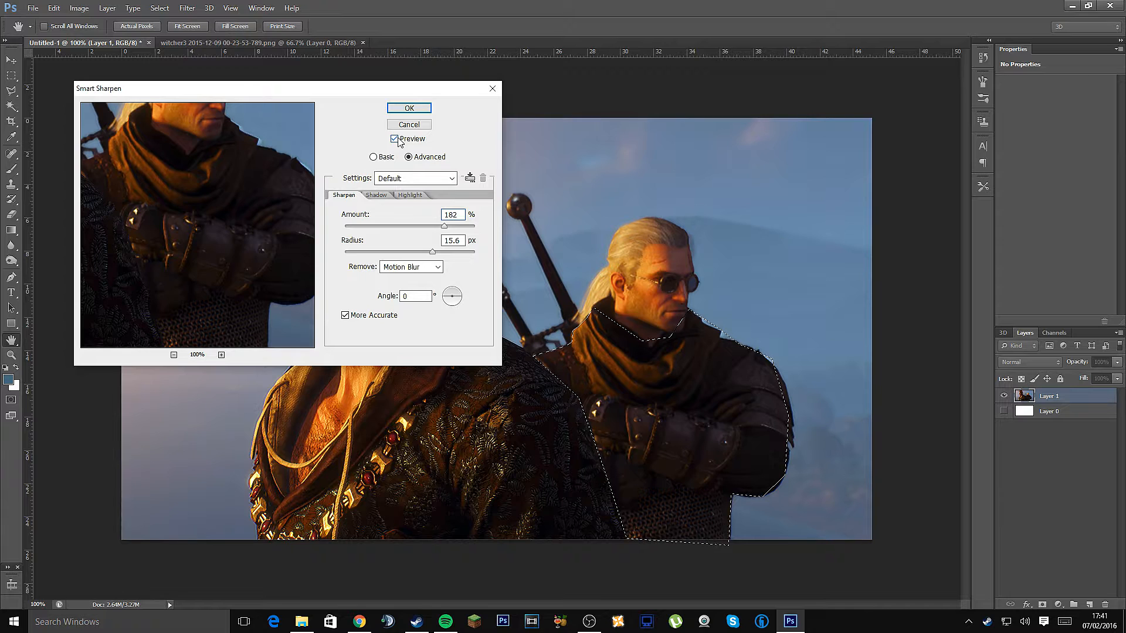
click(406, 108)
- Undo the extra sharpening on the white-haired character's body and clear the selection
key(ctrl+d)
click(11, 75)
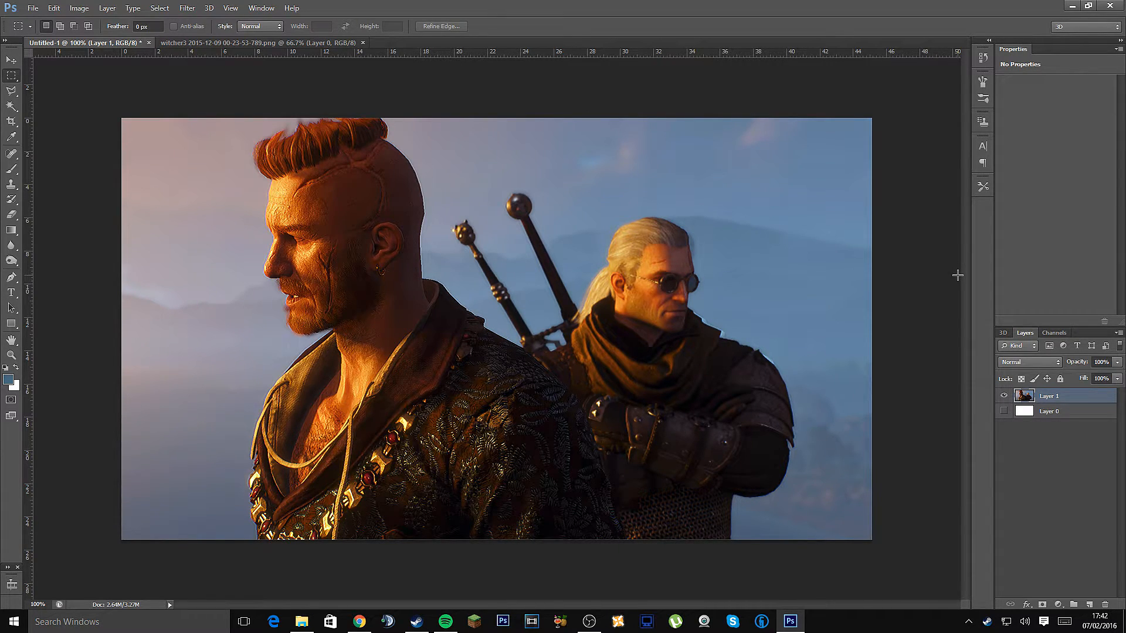
key(ctrl+alt+z)
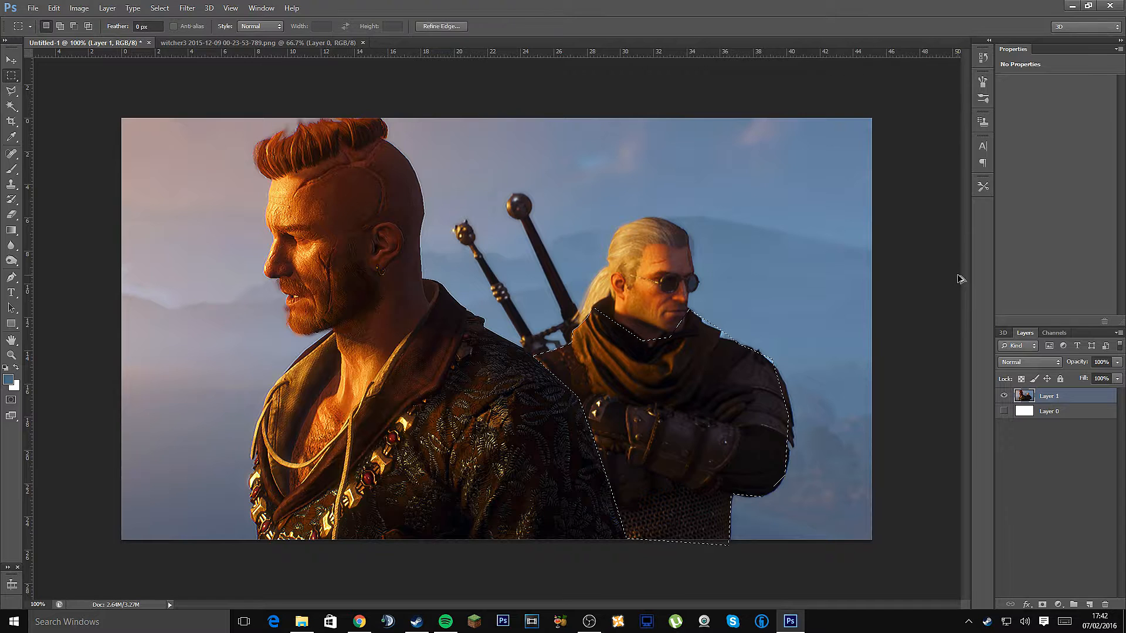
key(ctrl+d)
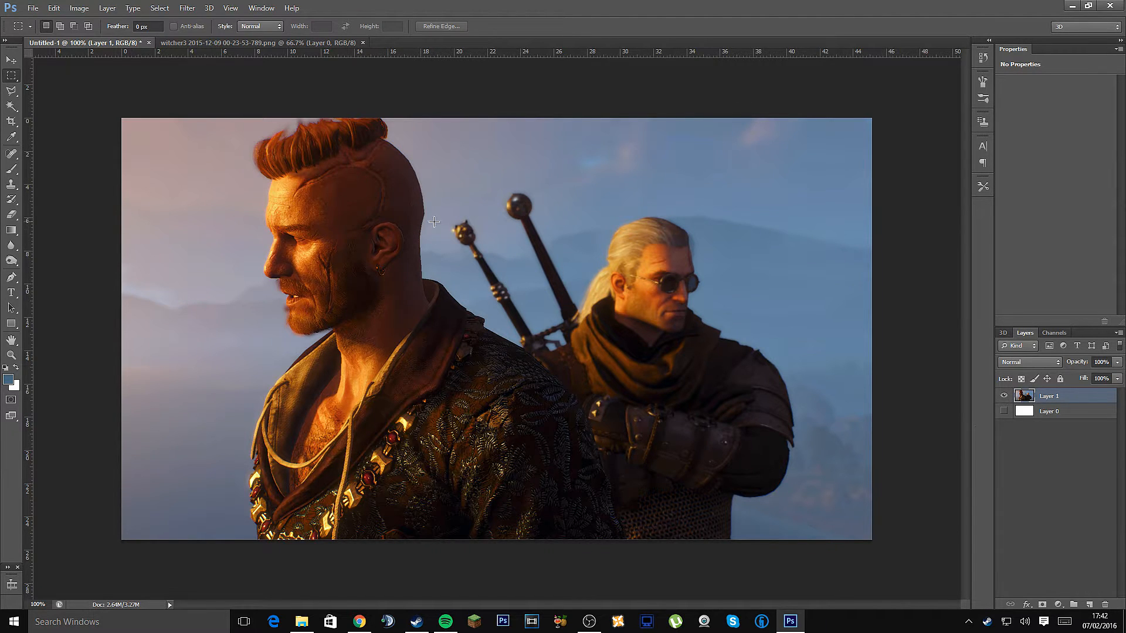
- Duplicate the screenshot layer, Layer 1, within the same document and name the copy "d"
click(13, 56)
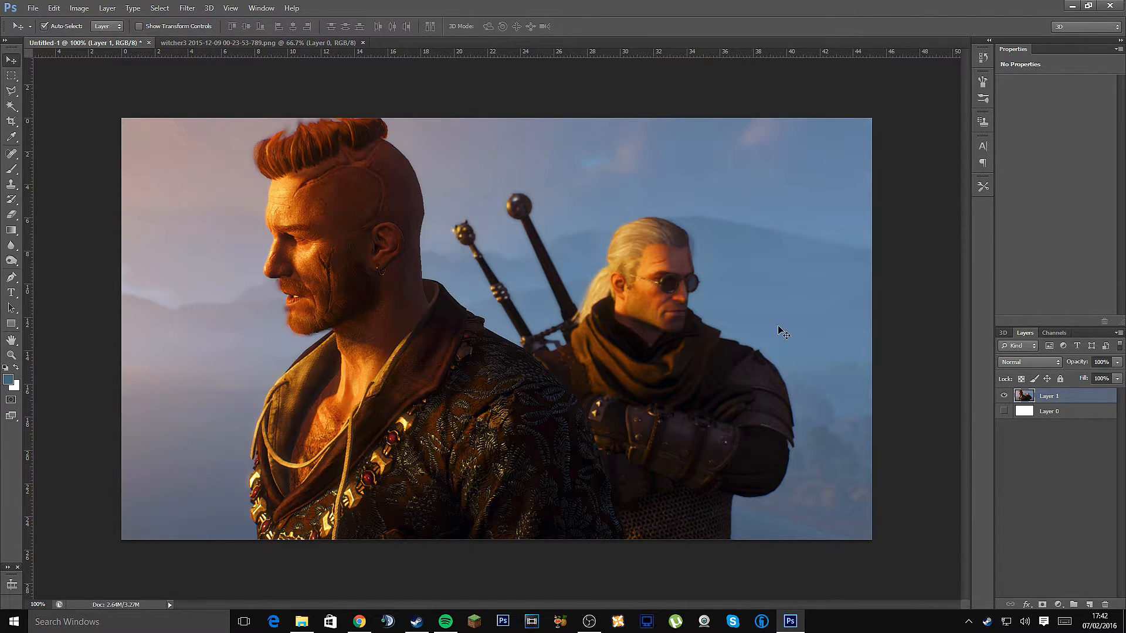
right_click(1052, 396)
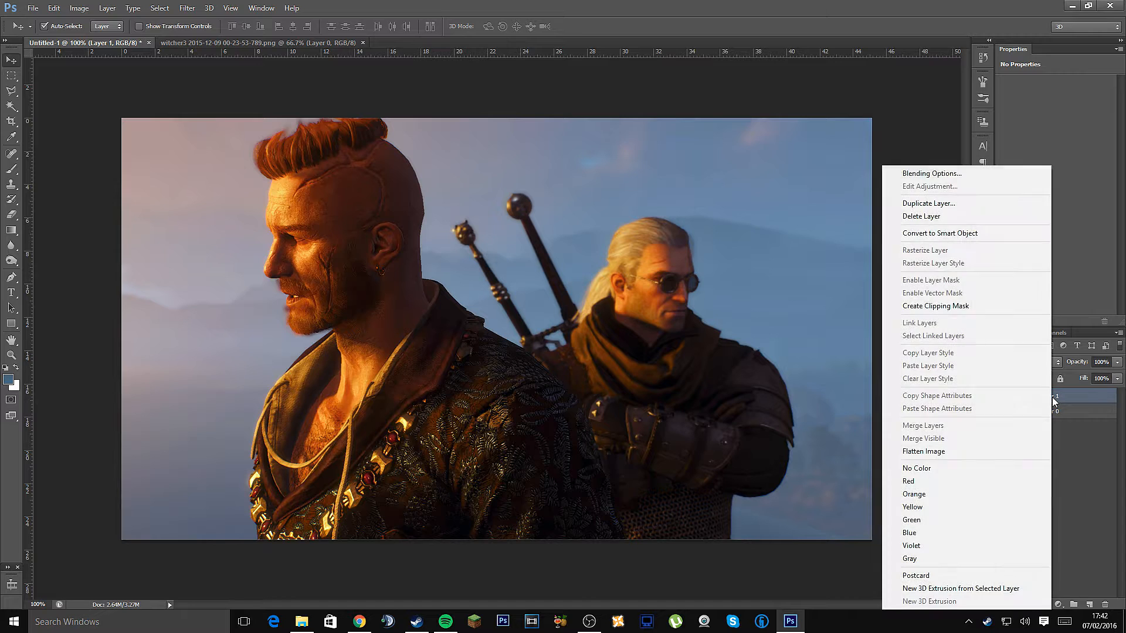
right_click(1097, 395)
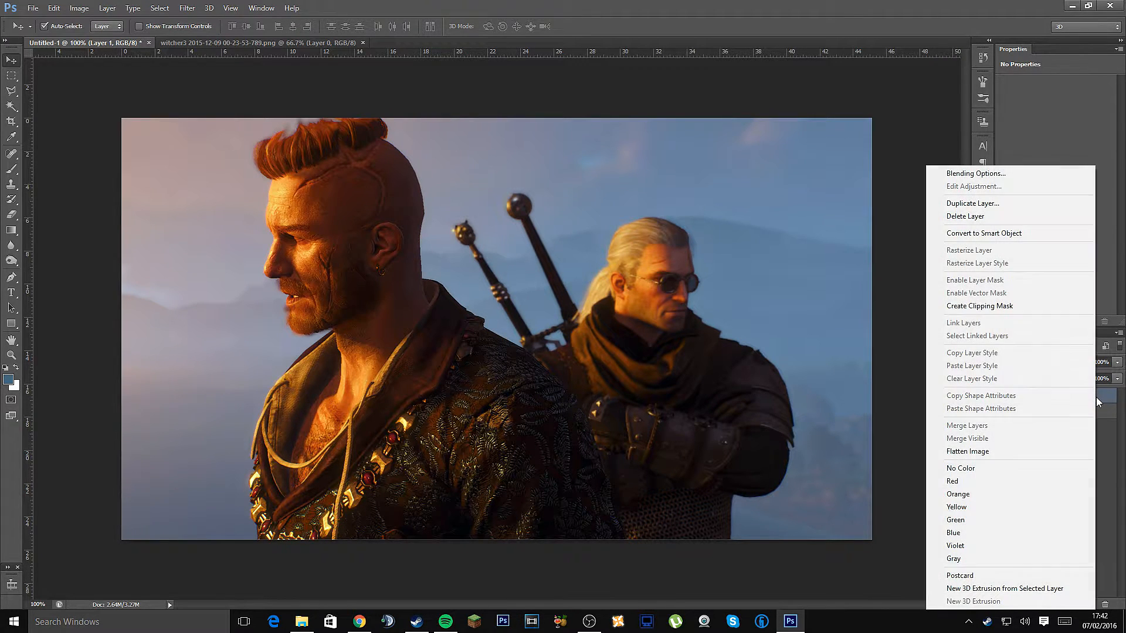
click(988, 204)
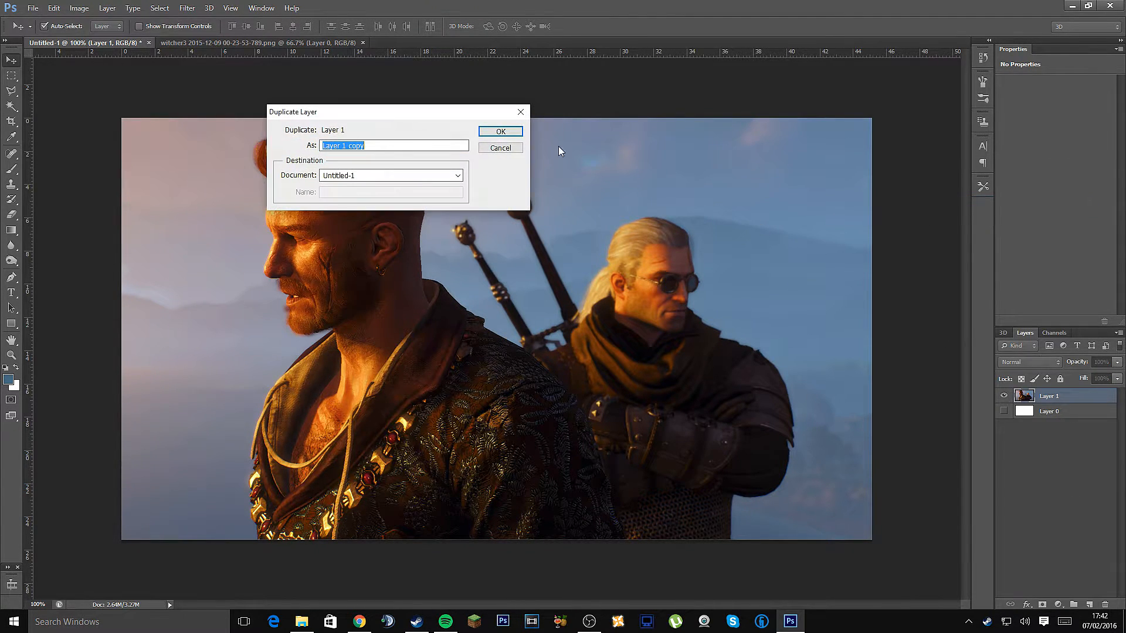
text(d)
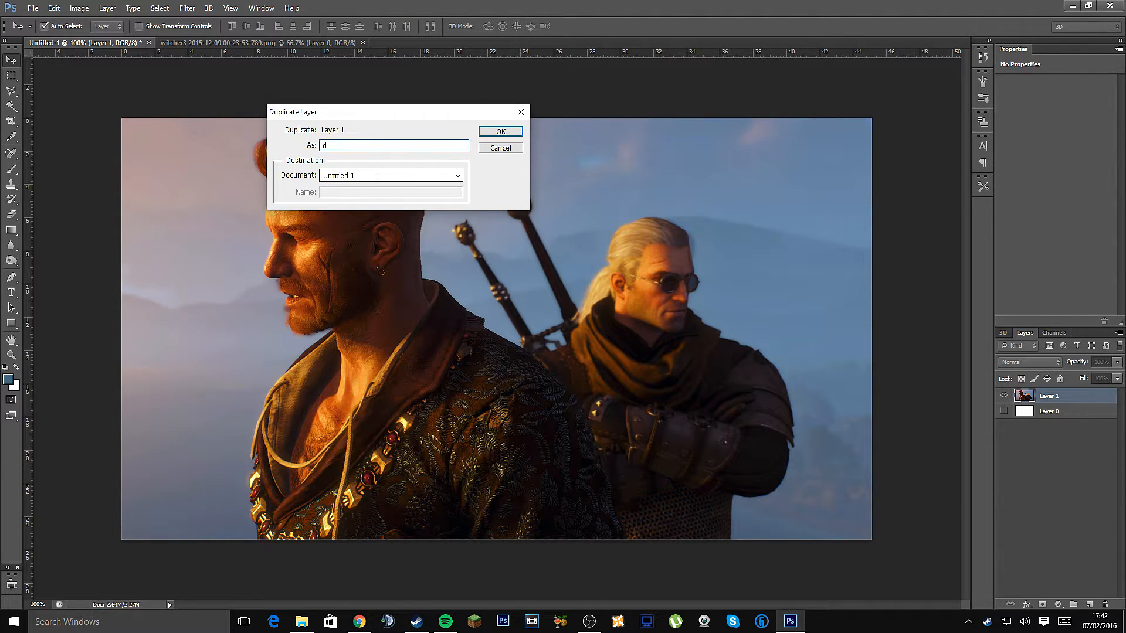
key(Return)
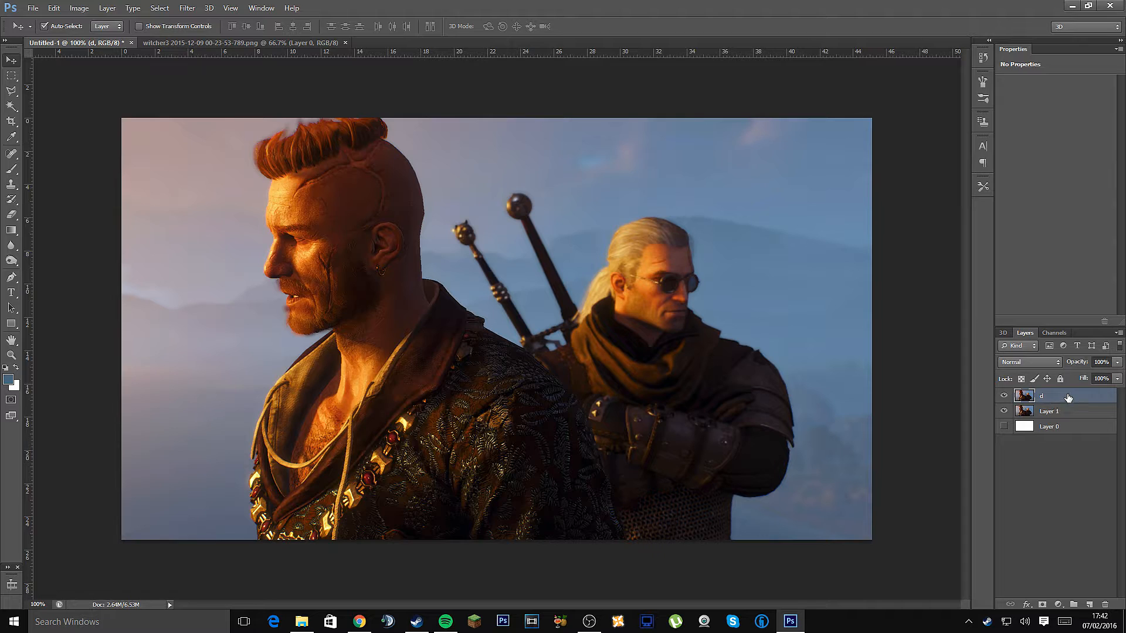
- Set the blend mode of layer d to Overlay
click(1031, 363)
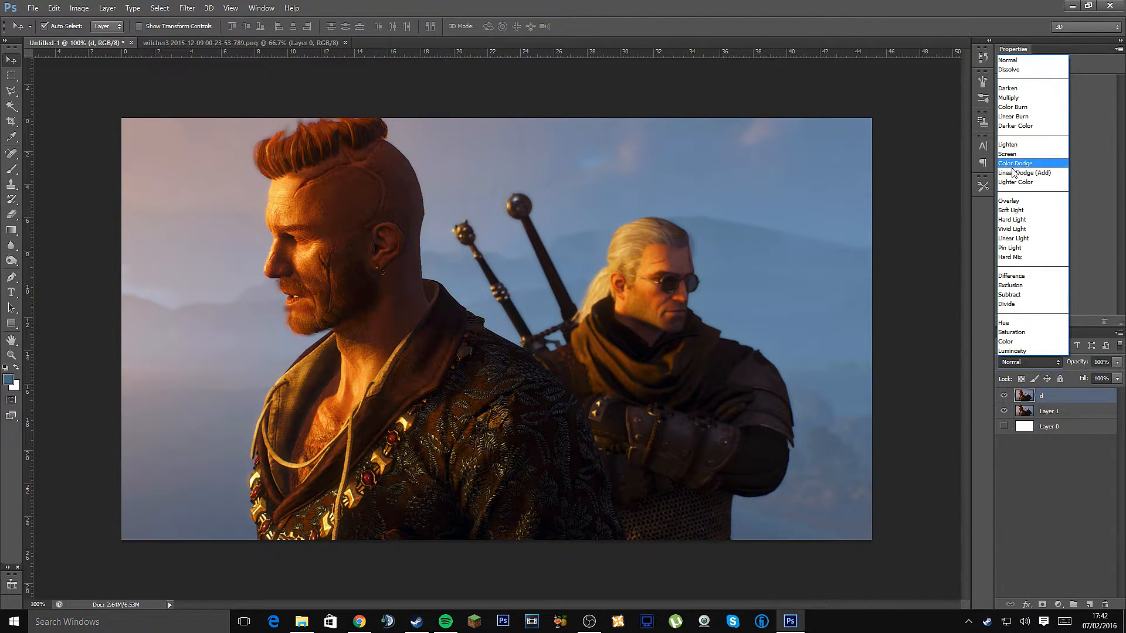
click(1019, 201)
click(1035, 360)
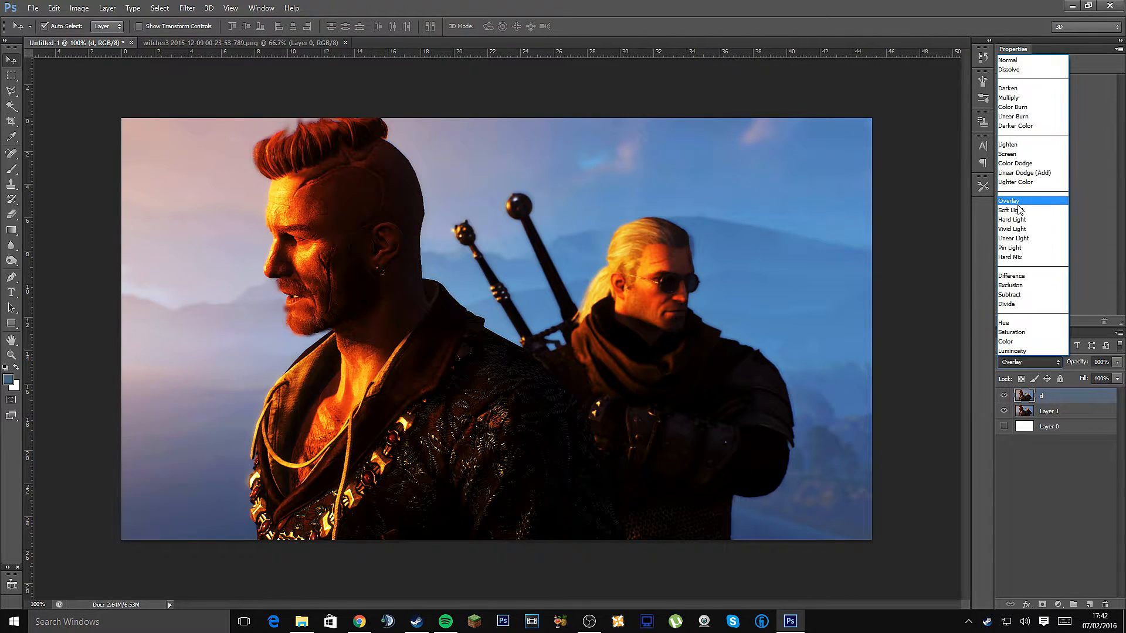
click(1018, 203)
click(1042, 361)
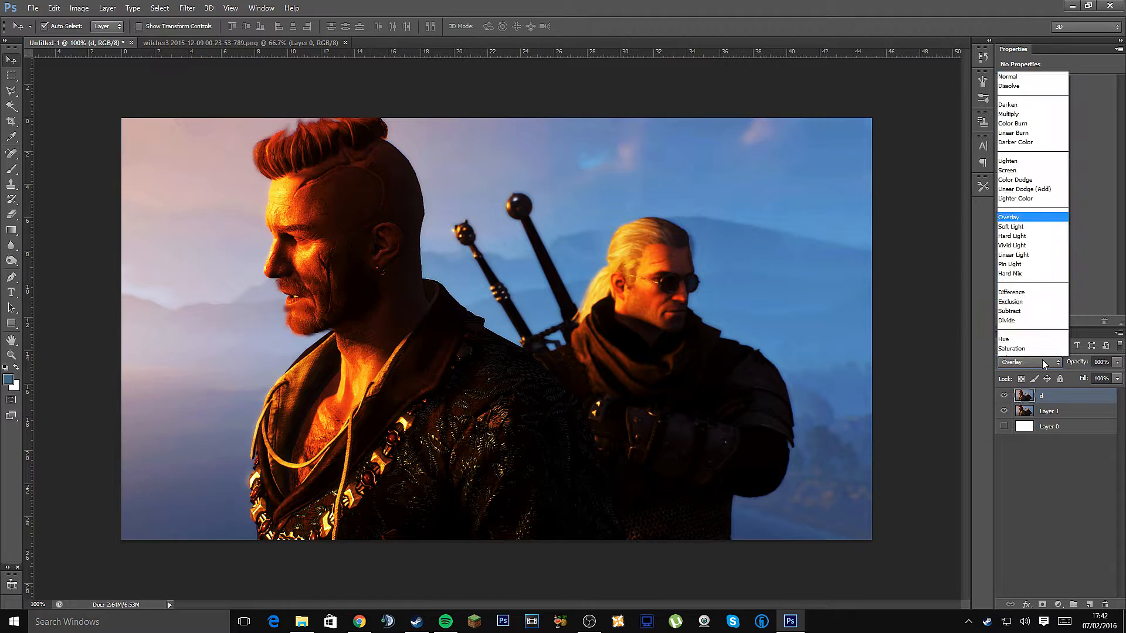
click(1021, 202)
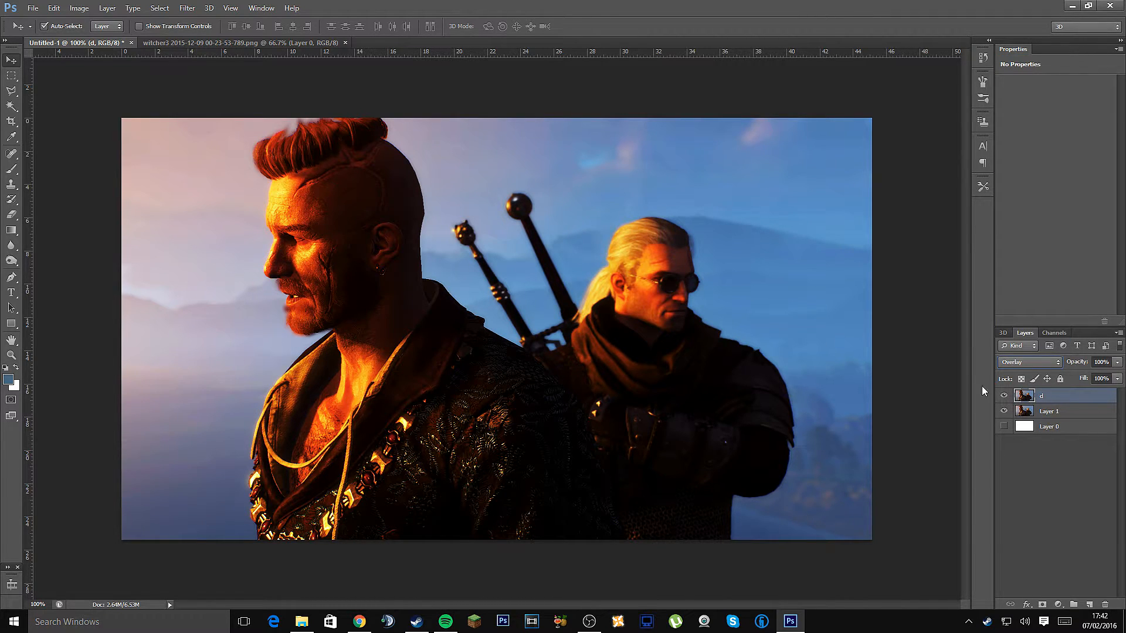
- Apply a High Pass filter to layer d, trying several radii and settling on 1.1 pixels
click(188, 9)
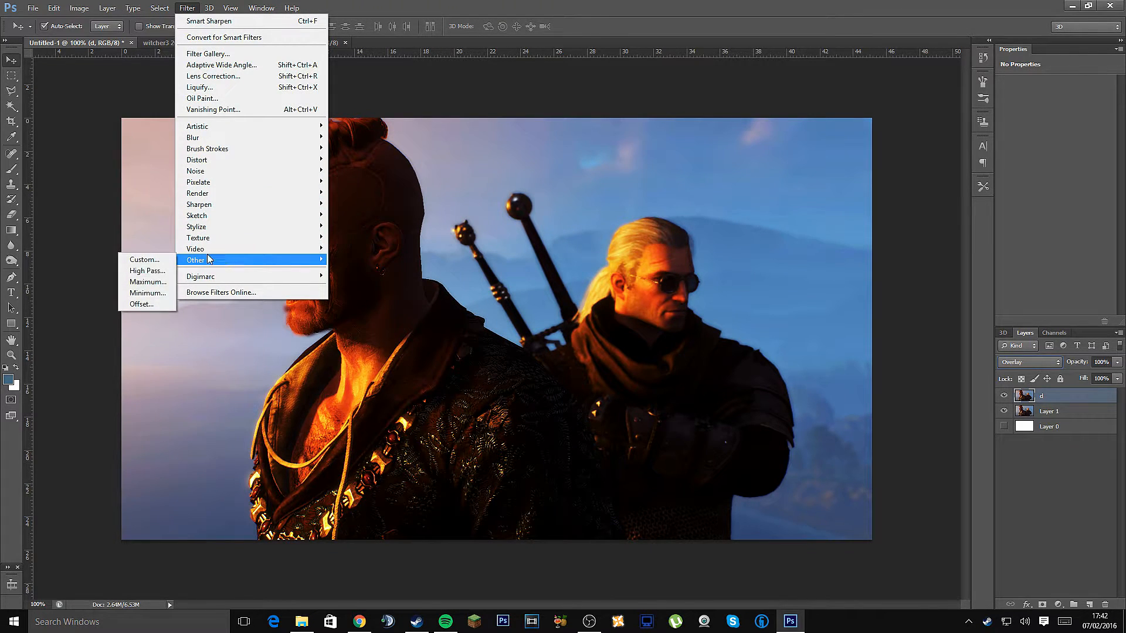
click(146, 271)
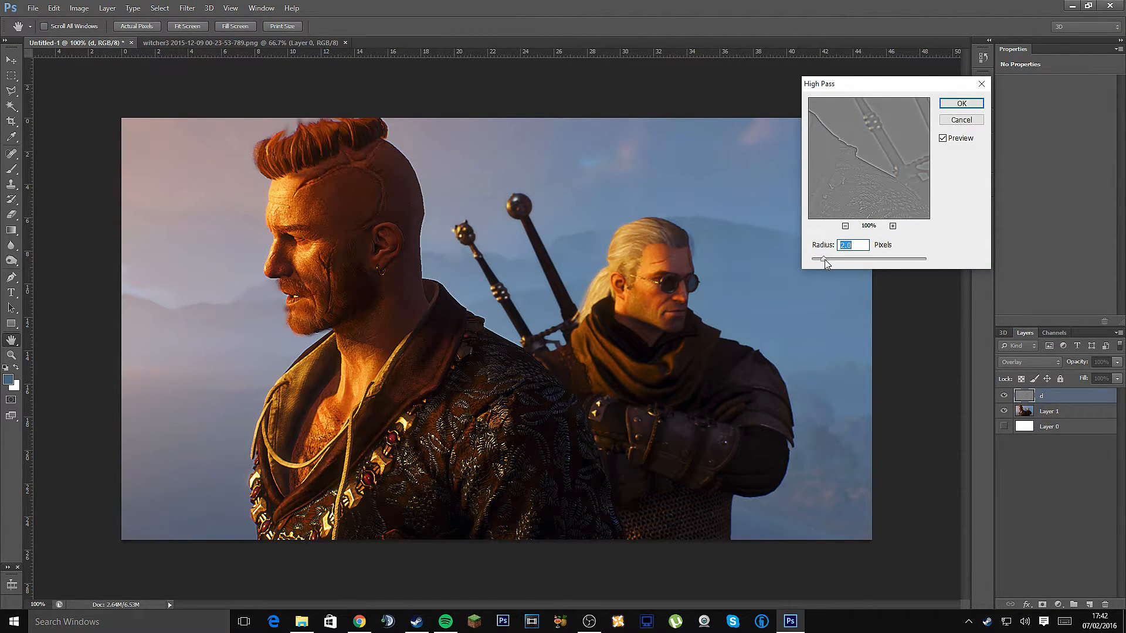
drag(824, 259, 862, 259)
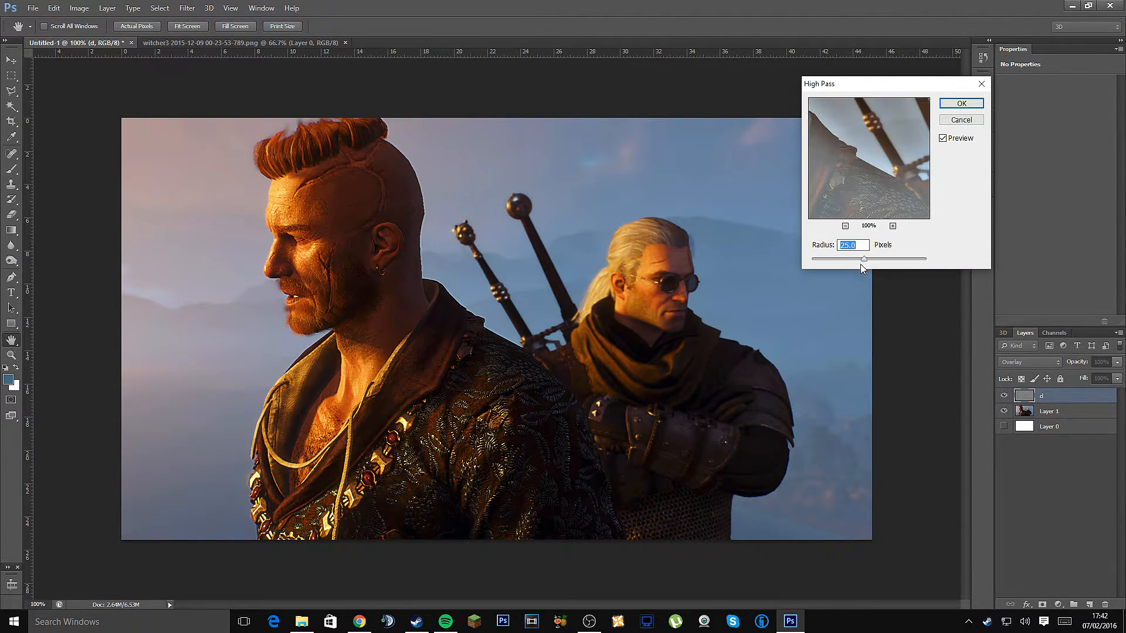
click(823, 260)
drag(823, 260, 905, 262)
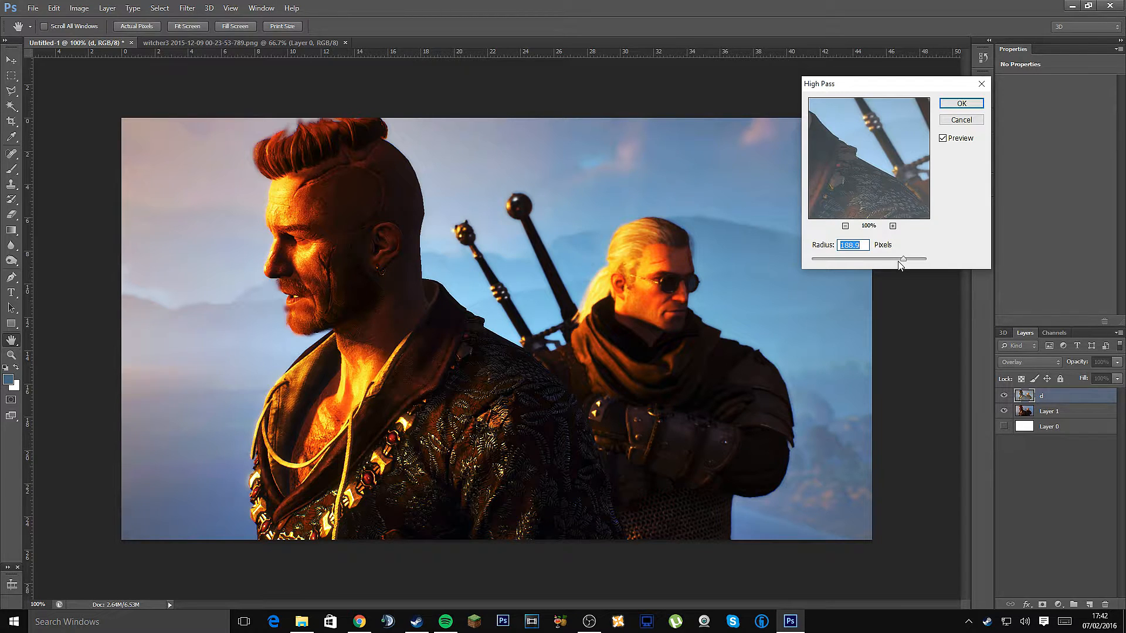
mouse_move(902, 260)
mouse_down()
mouse_move(823, 262)
mouse_move(884, 264)
mouse_up()
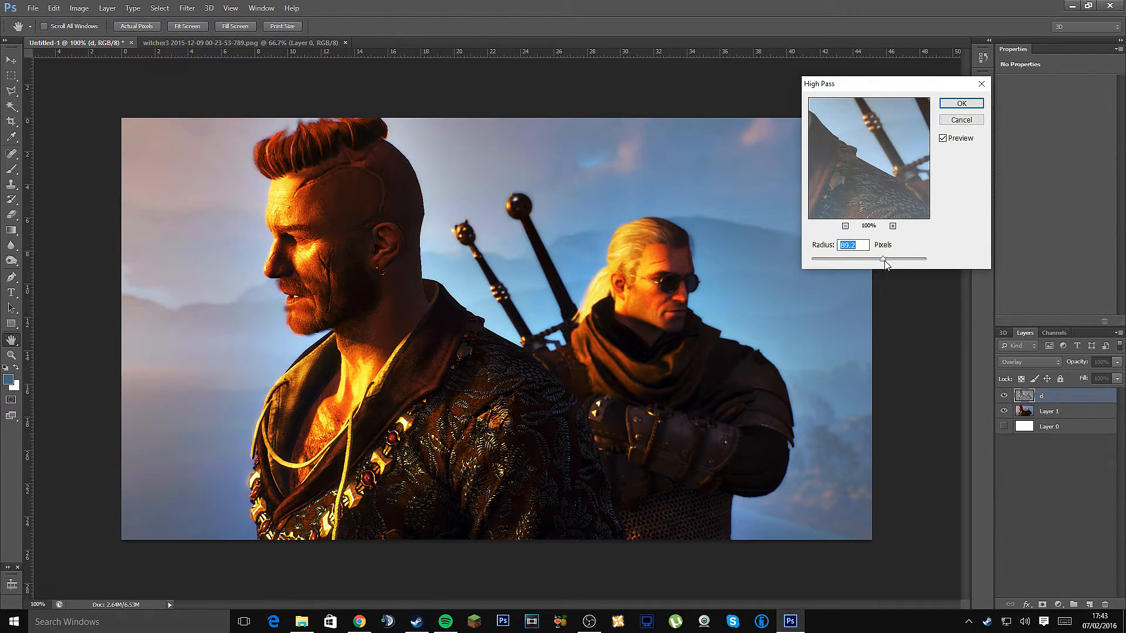
click(827, 262)
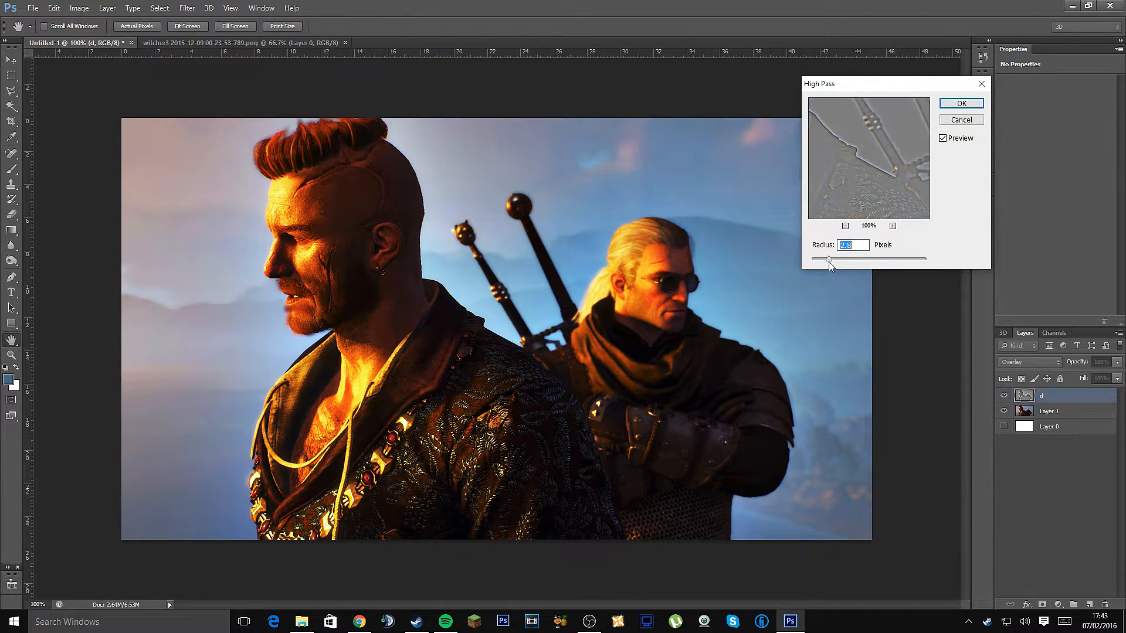
drag(824, 261, 818, 261)
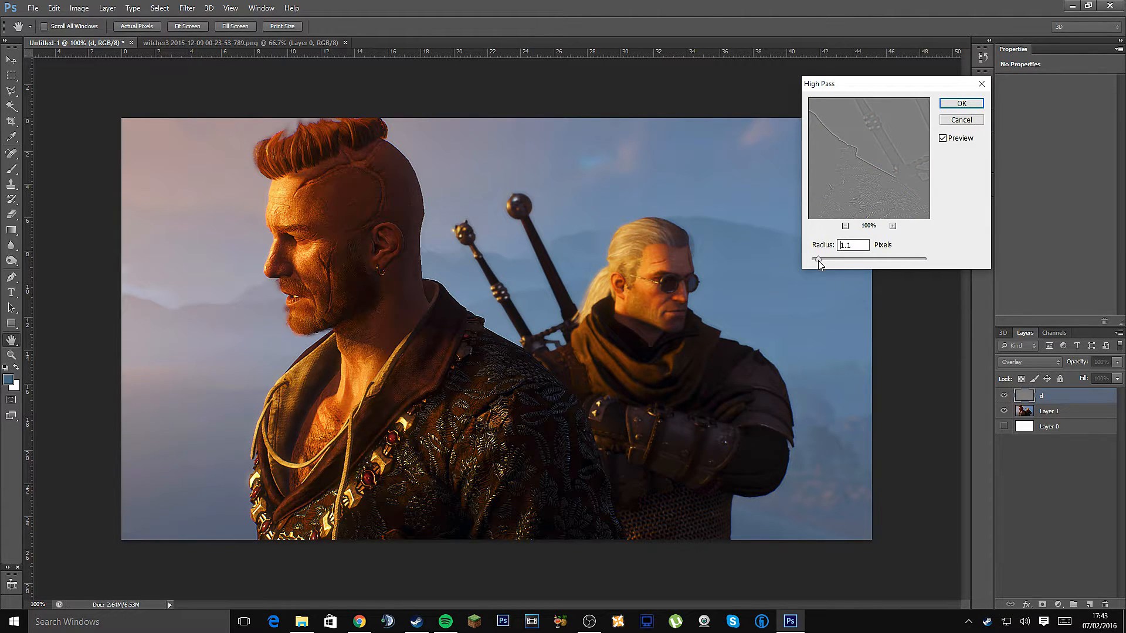
click(954, 106)
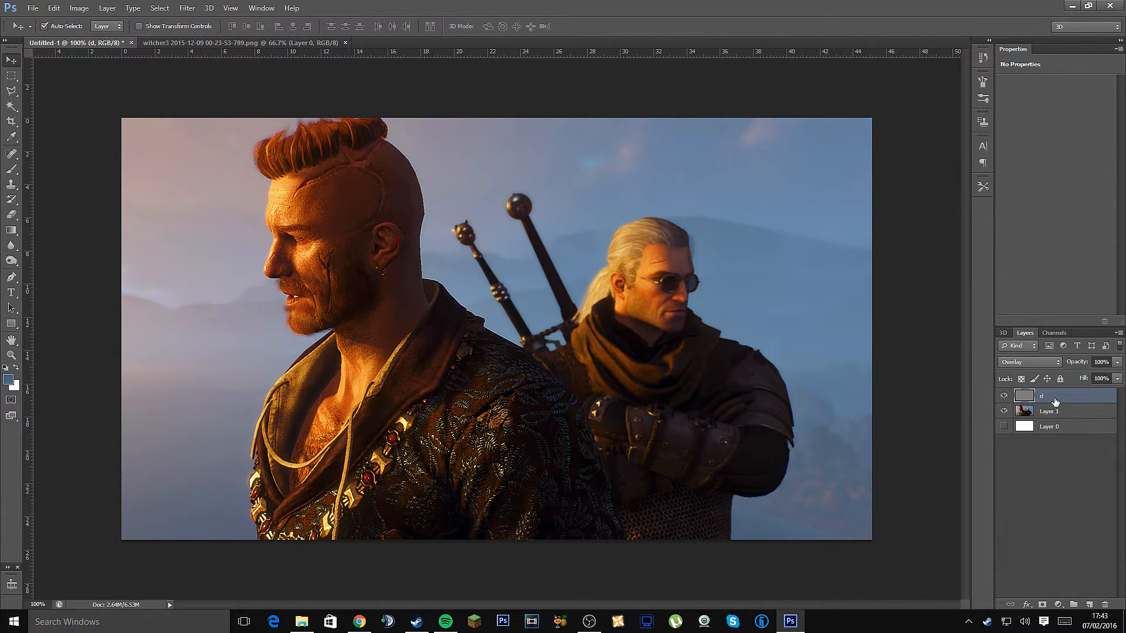
- Move layer d on its own up and to the left with Free Transform, and undo that move
key(ctrl+t)
drag(789, 380, 733, 364)
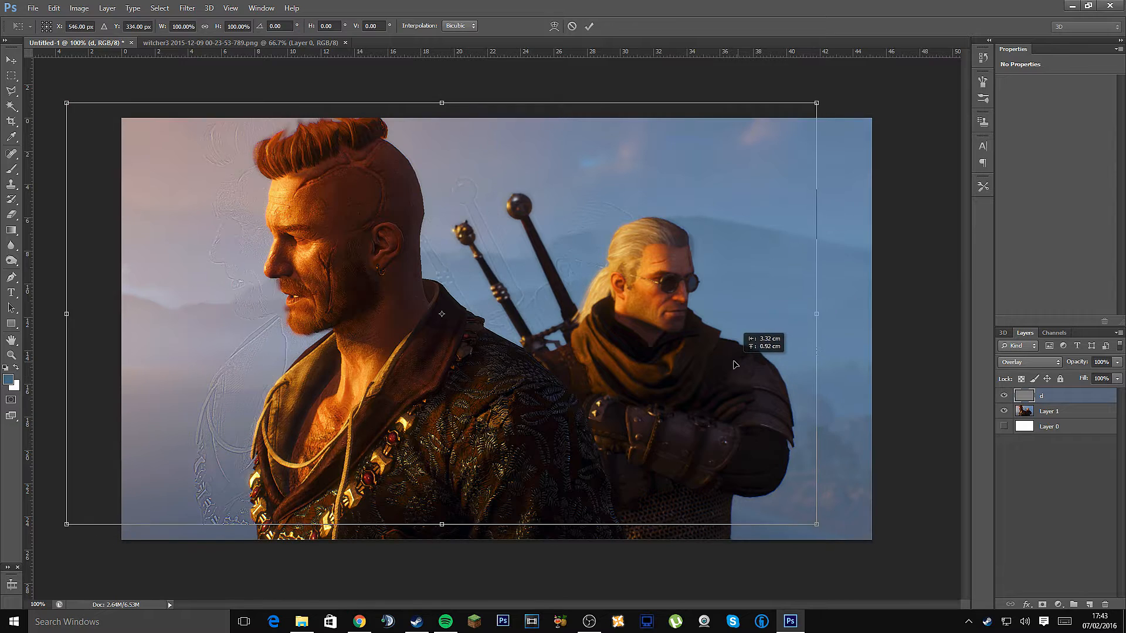
click(589, 27)
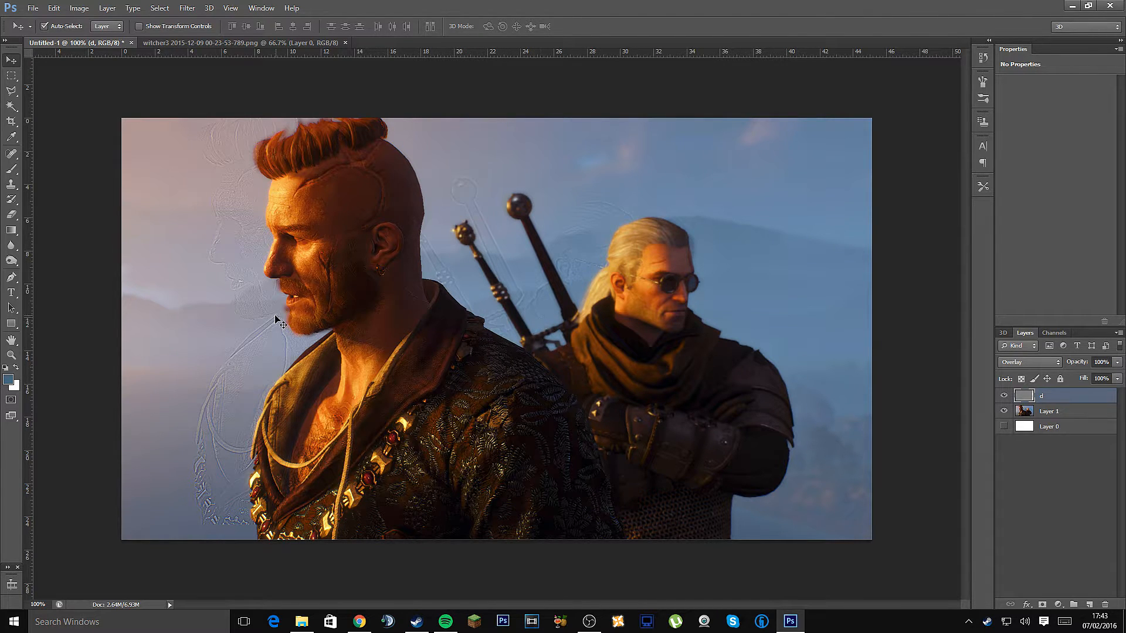
key(ctrl+z)
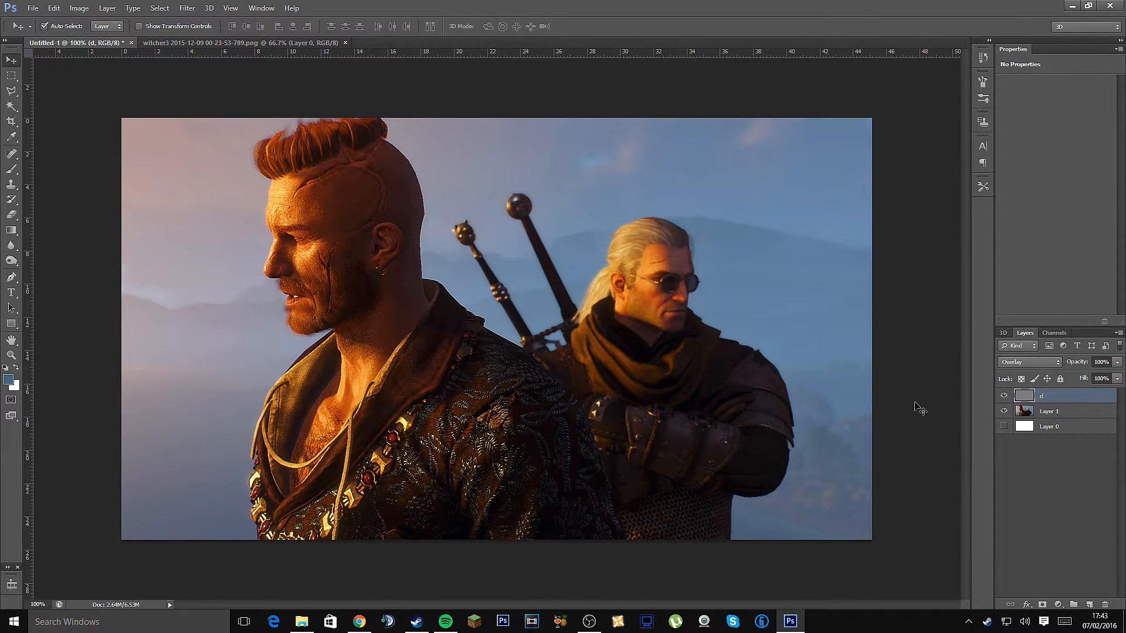
- Link layer d with Layer 1 so both move together
right_click(1063, 412)
key(Escape)
click(1084, 401)
shift+click(1073, 416)
right_click(1058, 413)
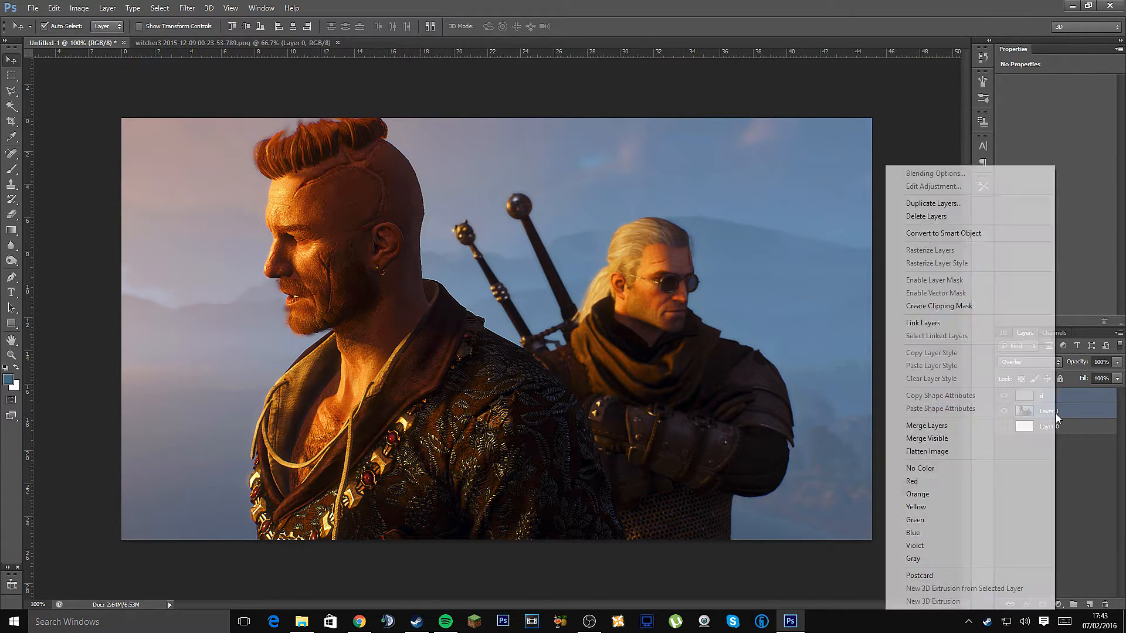
click(949, 323)
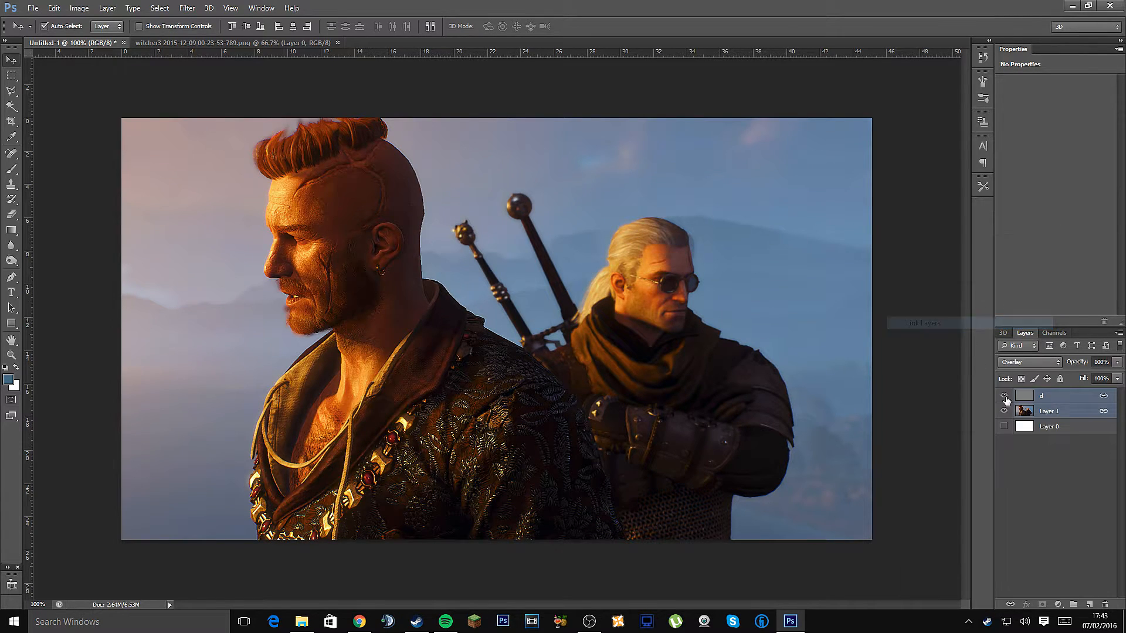
- Test moving the linked layers together with Free Transform and cancel the transform
click(1058, 399)
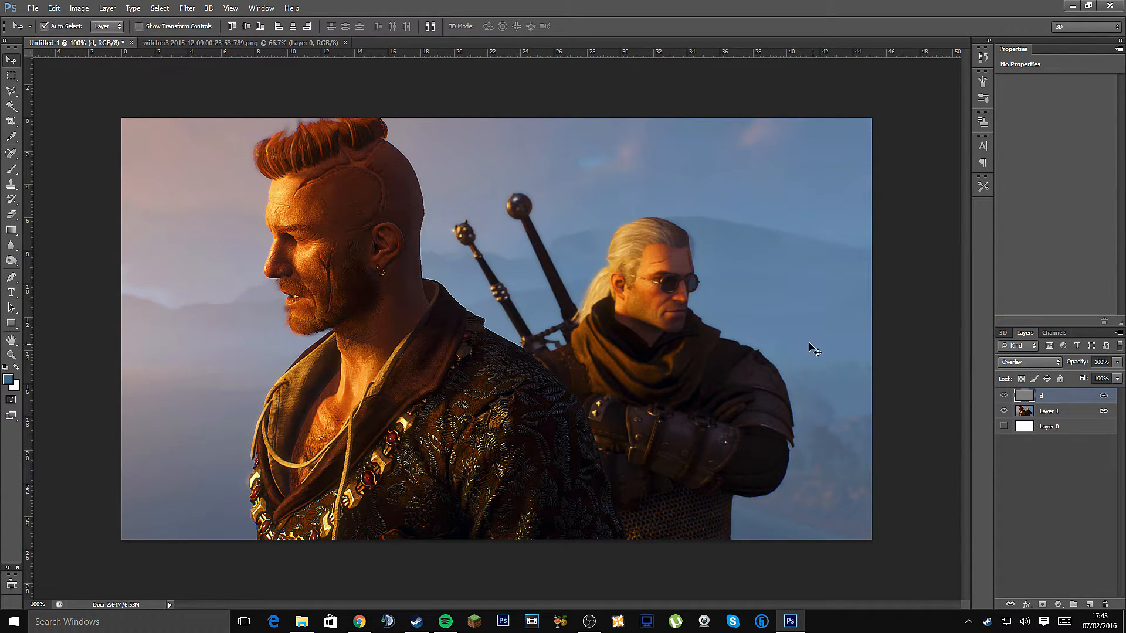
key(ctrl+t)
drag(625, 274, 483, 254)
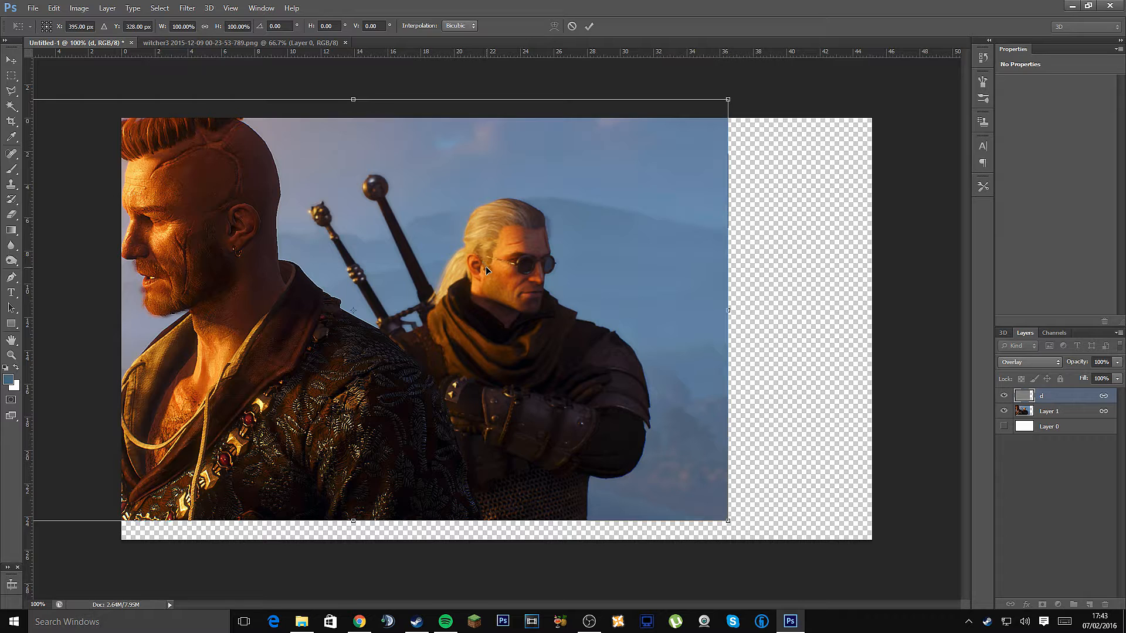
click(572, 26)
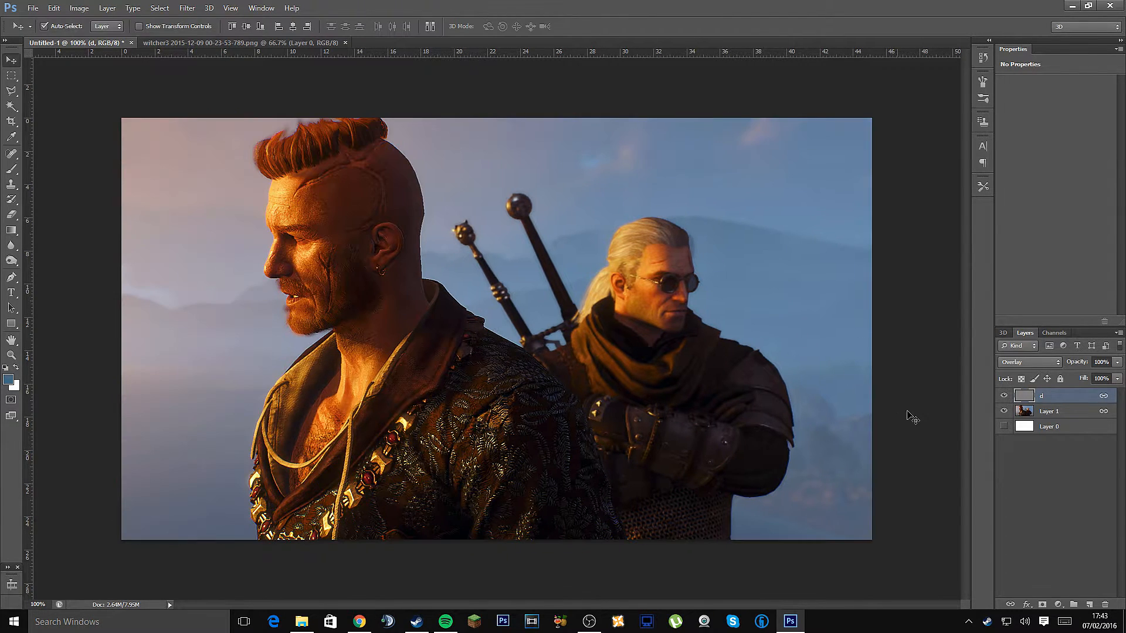
click(1059, 408)
click(1062, 401)
- Switch to Chrome and run a Google image search for "textures"
click(358, 620)
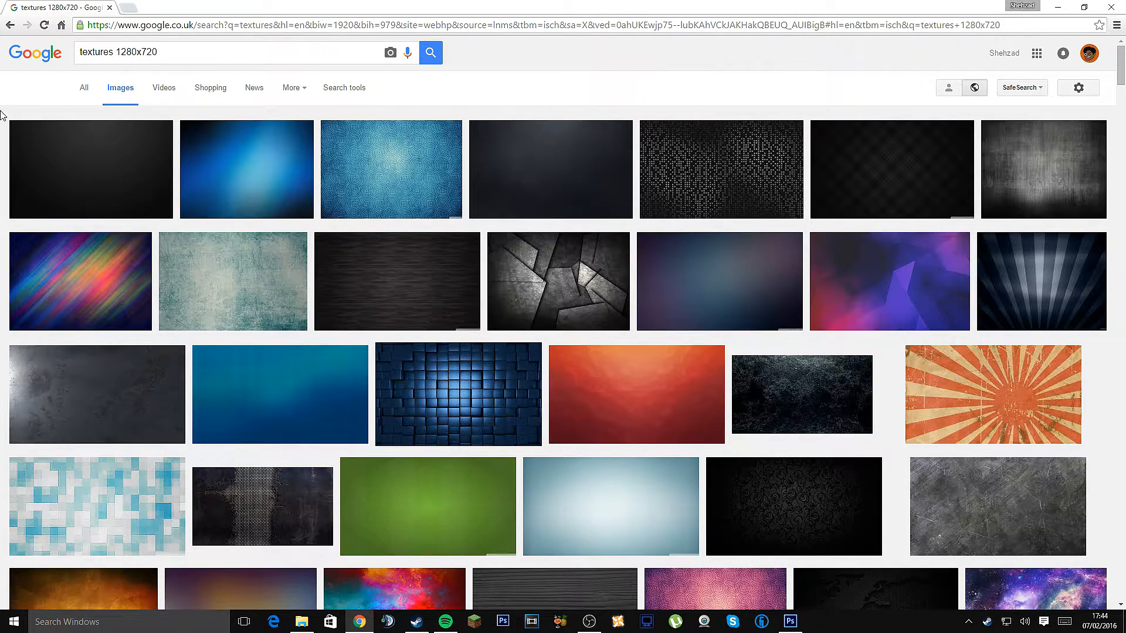
click(37, 61)
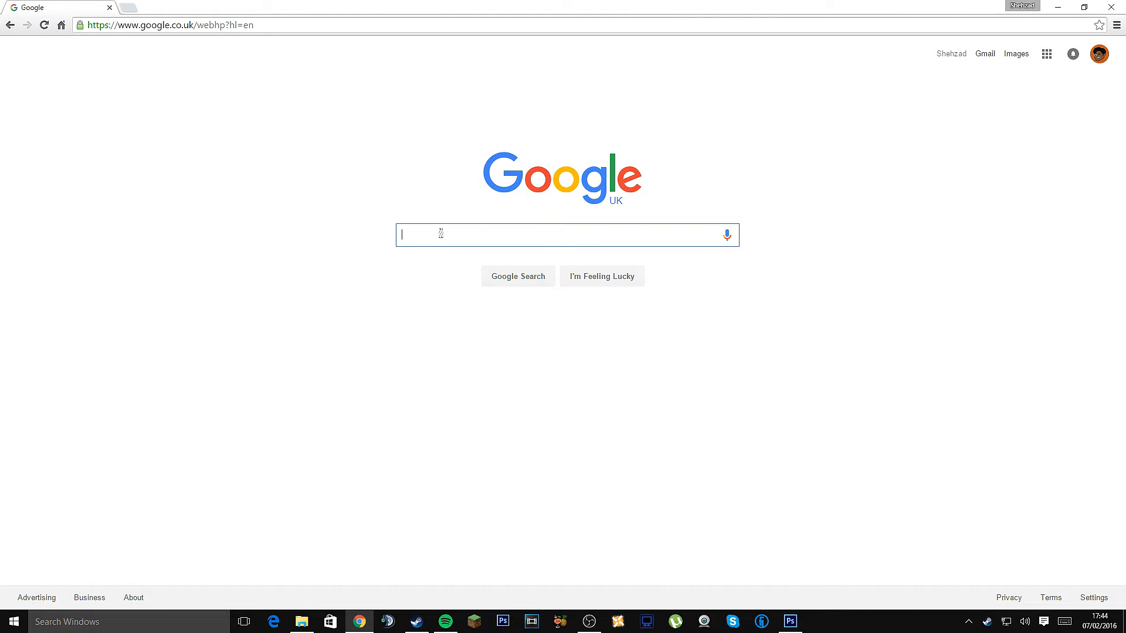
text(textures)
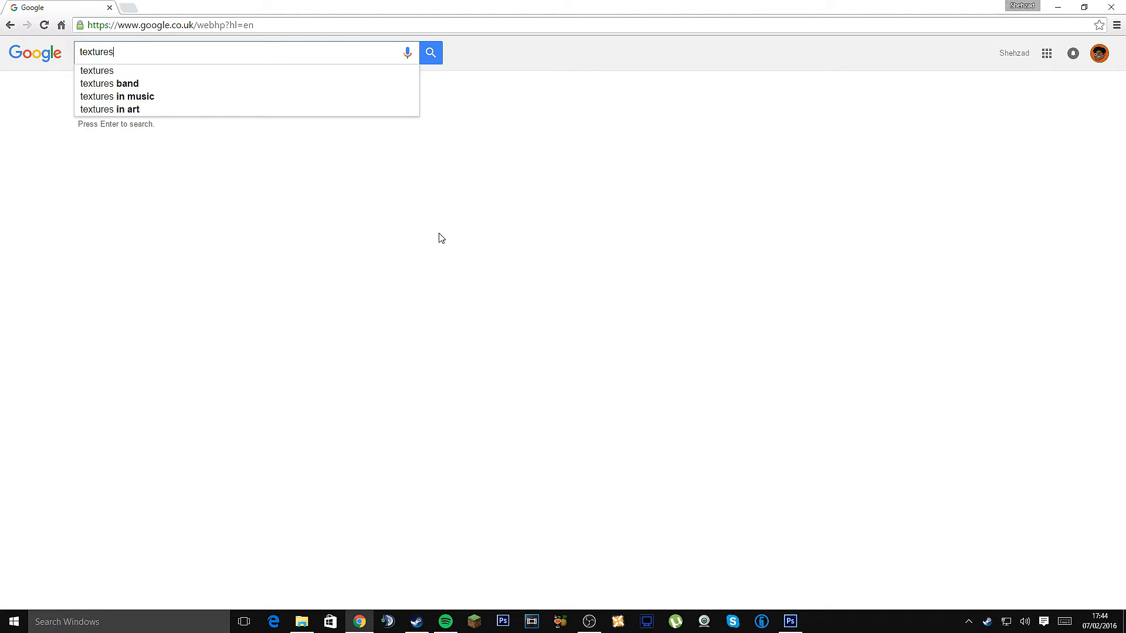
key(Return)
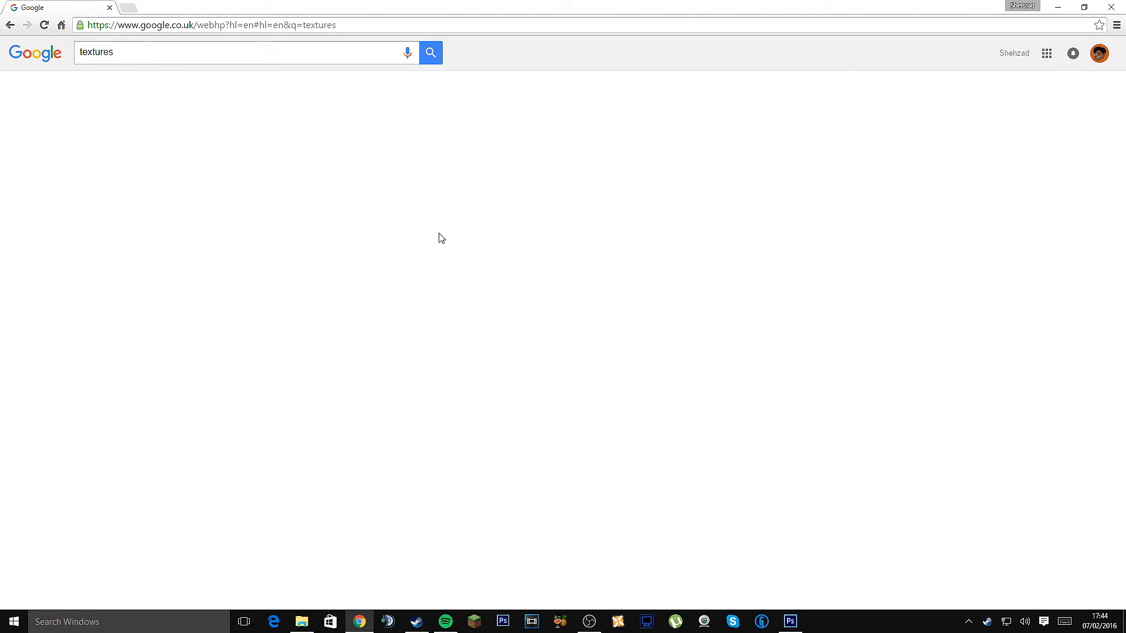
click(123, 93)
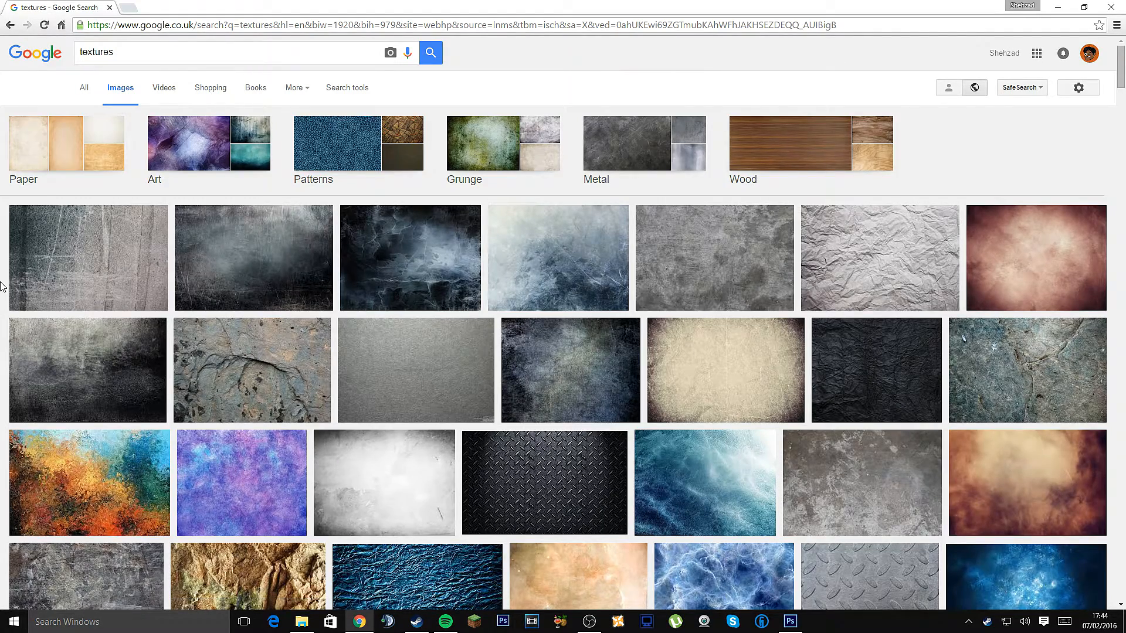
- Look through the texture image results and preview the 1600 × 1067 cream and brown cloudy texture
scroll(2, 286, down, 1)
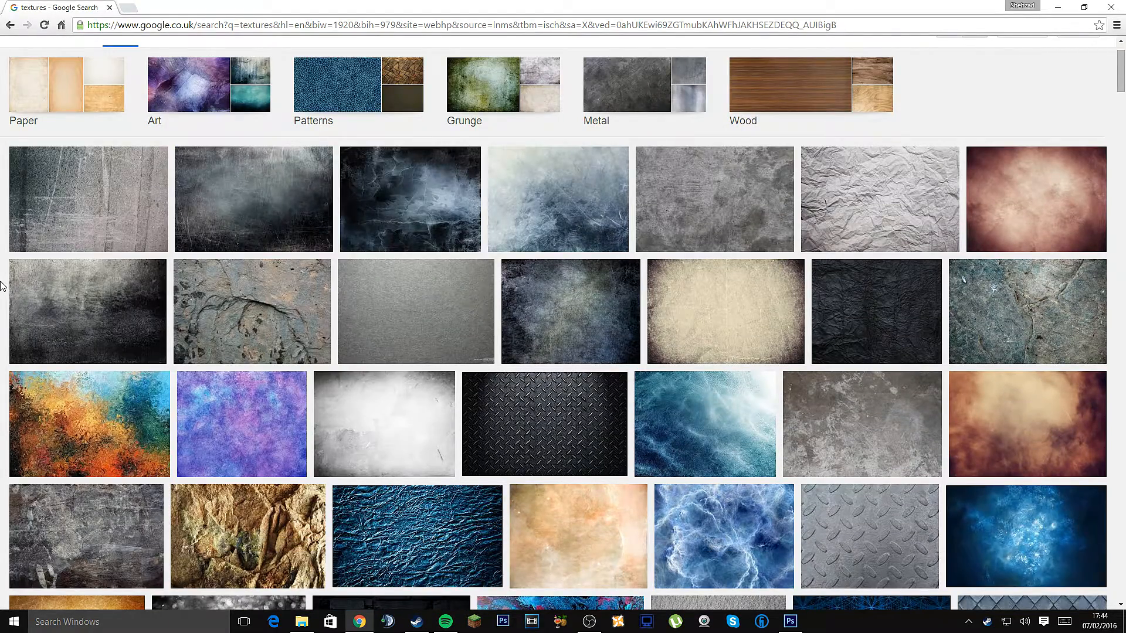
scroll(897, 420, down, 1)
click(1052, 342)
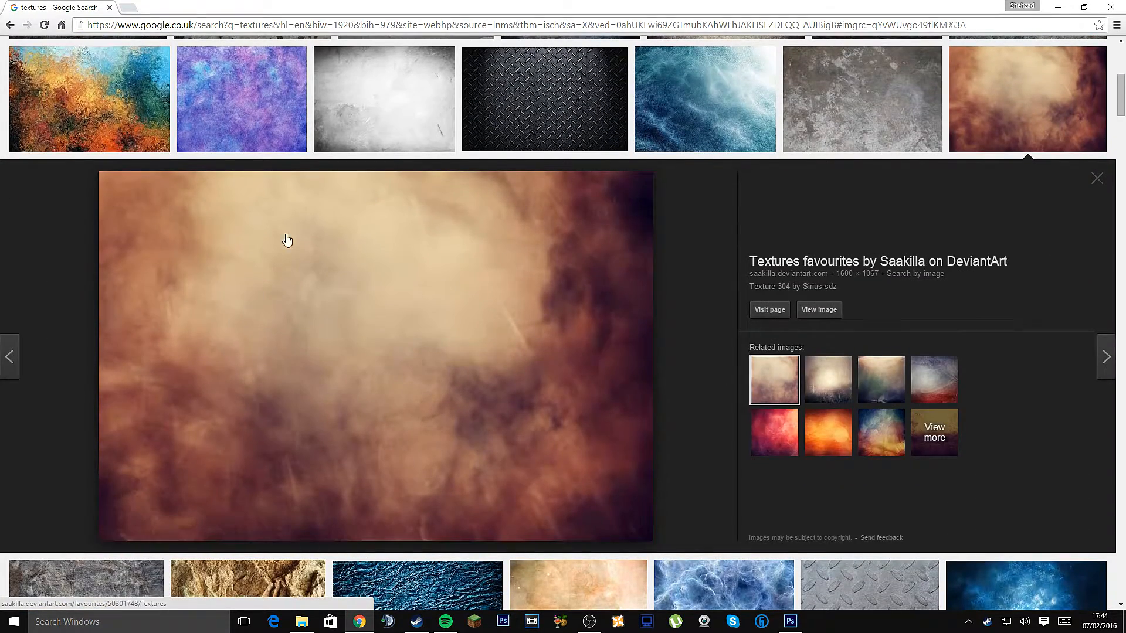
scroll(197, 352, up, 1)
scroll(197, 351, down, 1)
scroll(433, 337, down, 2)
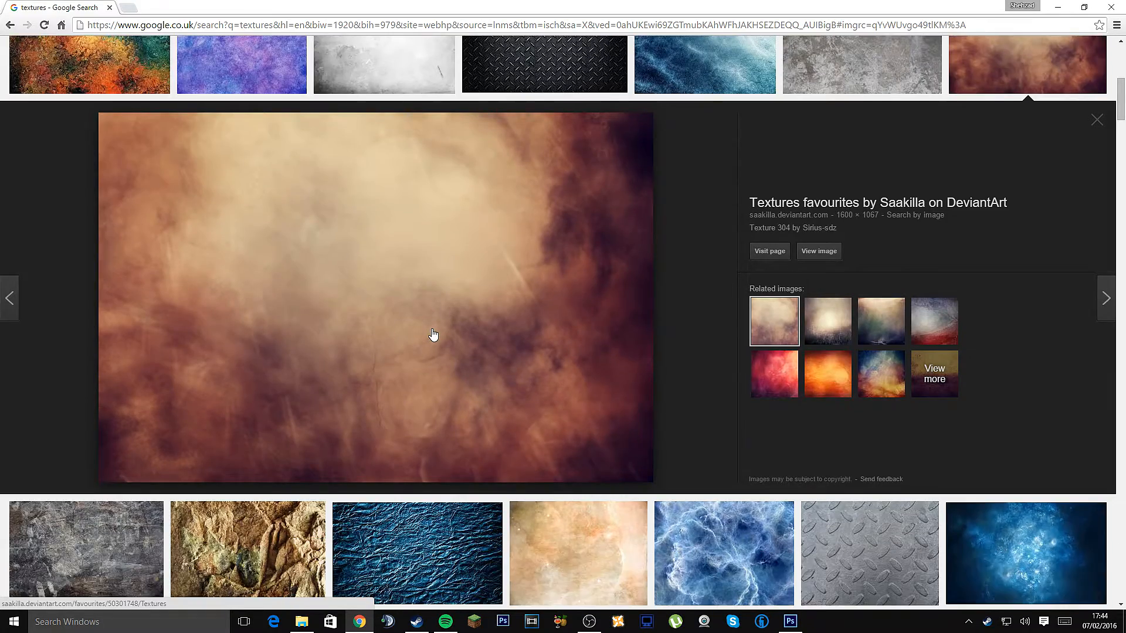
scroll(301, 356, down, 3)
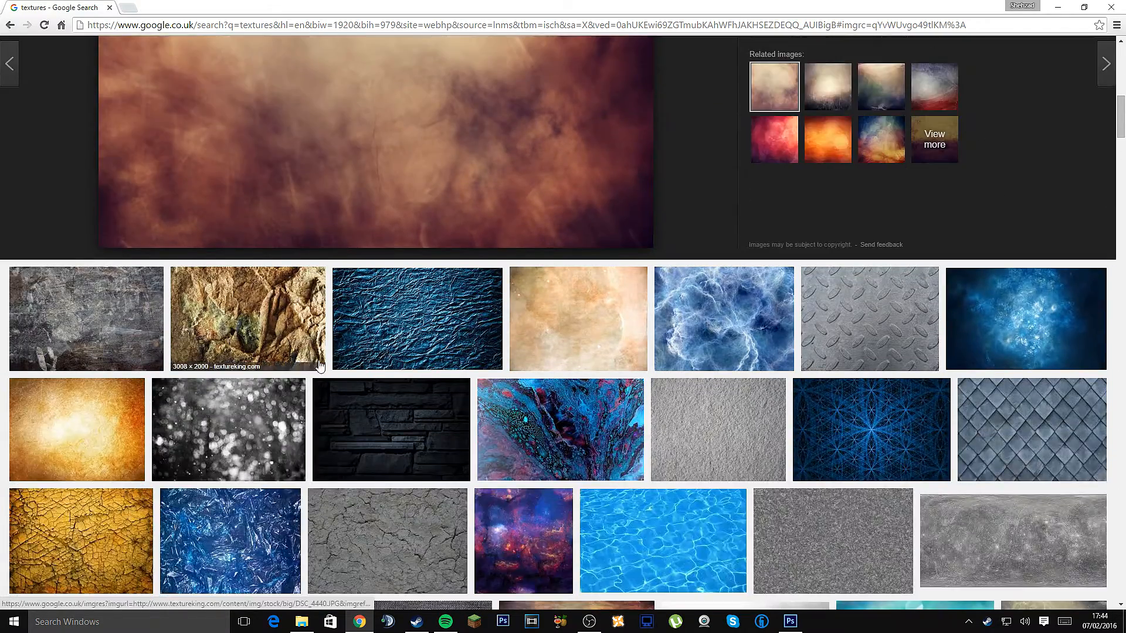
scroll(422, 354, up, 9)
scroll(434, 366, down, 3)
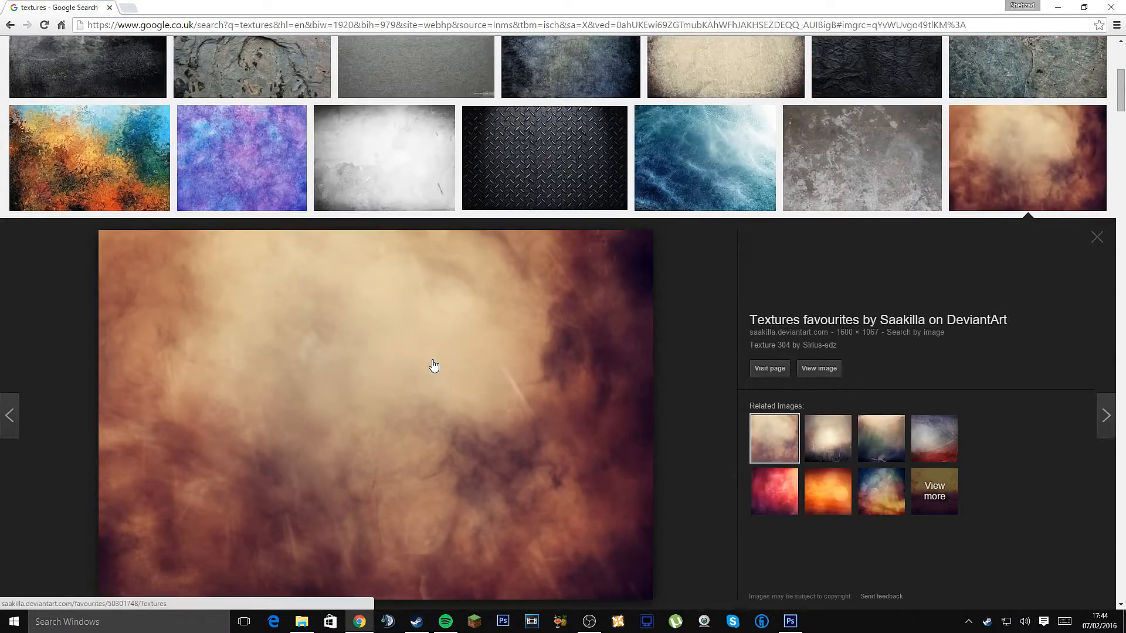
scroll(434, 366, down, 1)
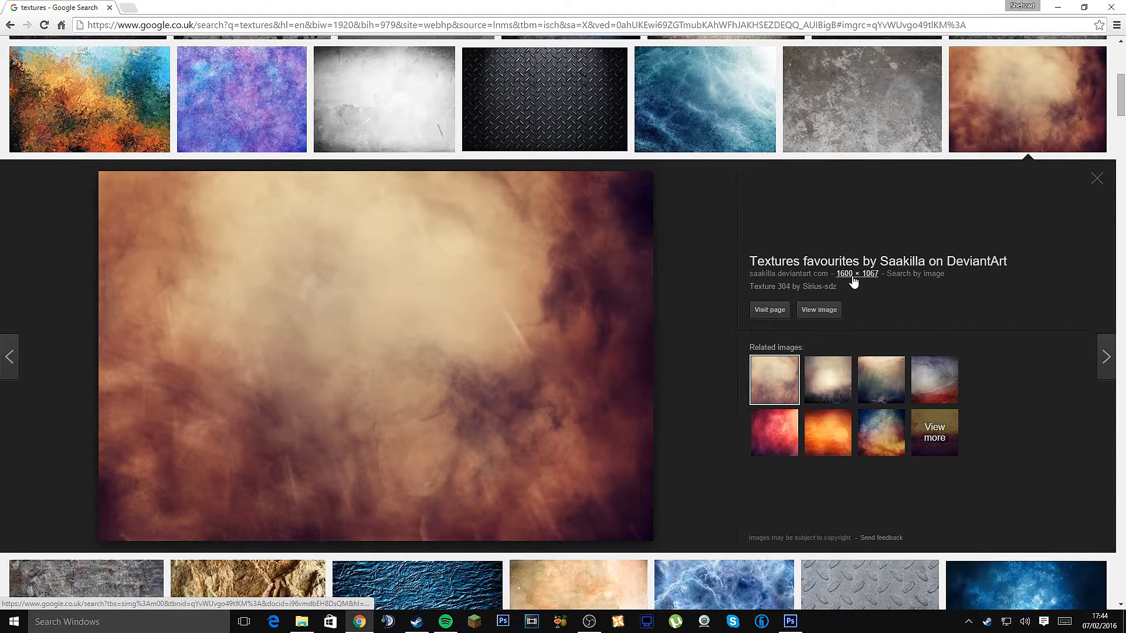
scroll(226, 433, up, 6)
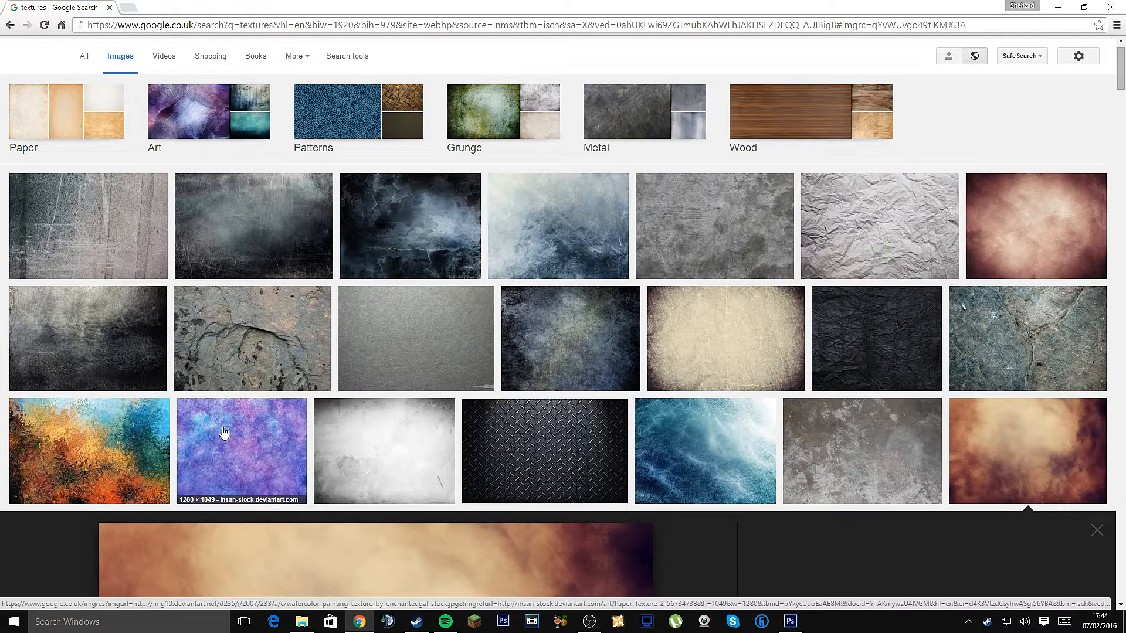
- Switch back to Photoshop and open texture_24_by_wanderingsoul_stox.jpg from the Textures folder
key(alt+Tab)
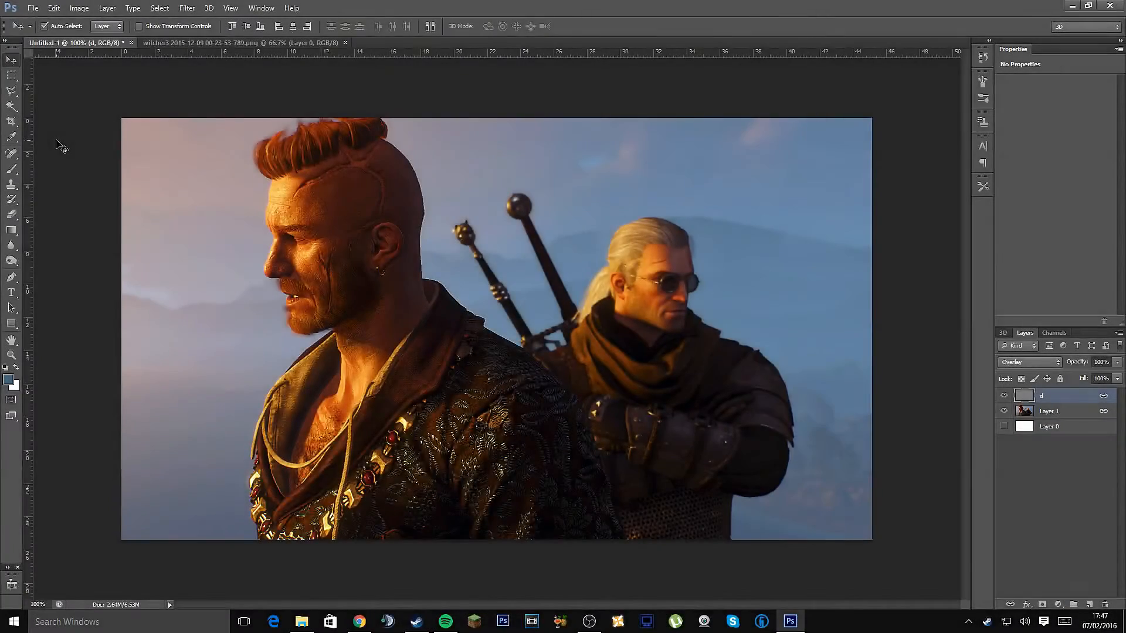
click(32, 8)
click(41, 30)
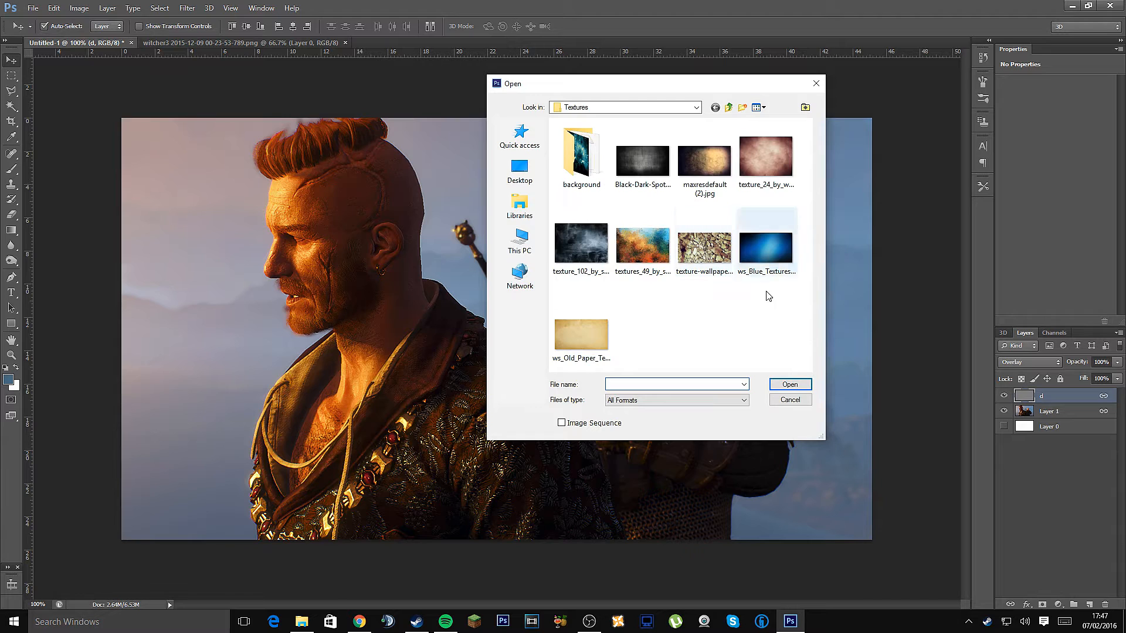
double_click(775, 157)
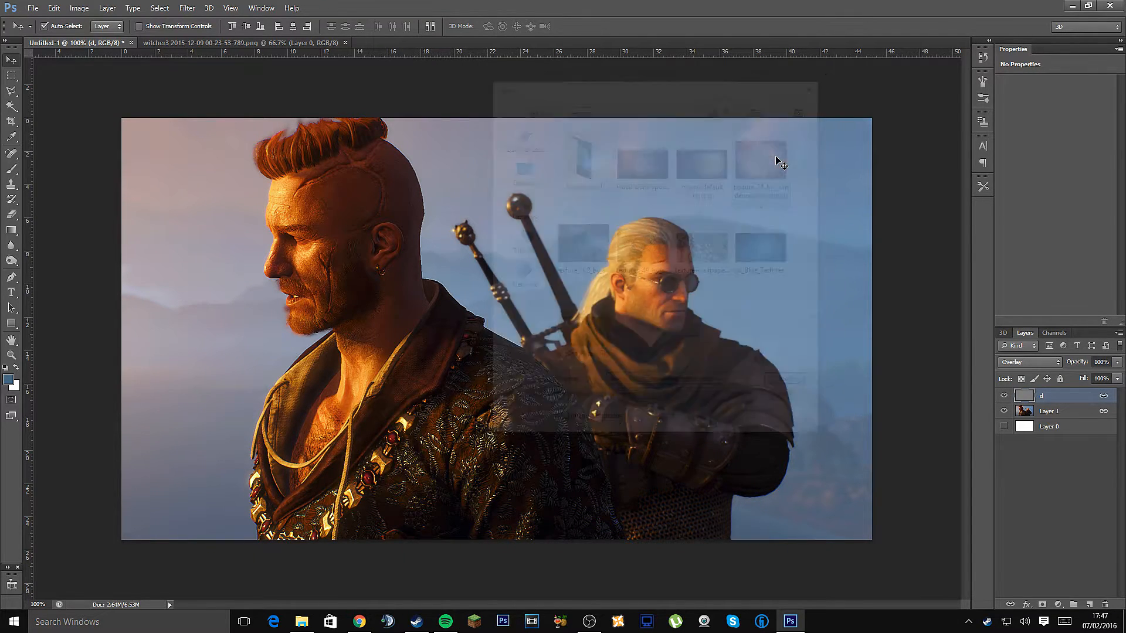
- Select the whole texture image with the Rectangular Marquee and copy it into the Untitled-1 document as a new layer
click(13, 77)
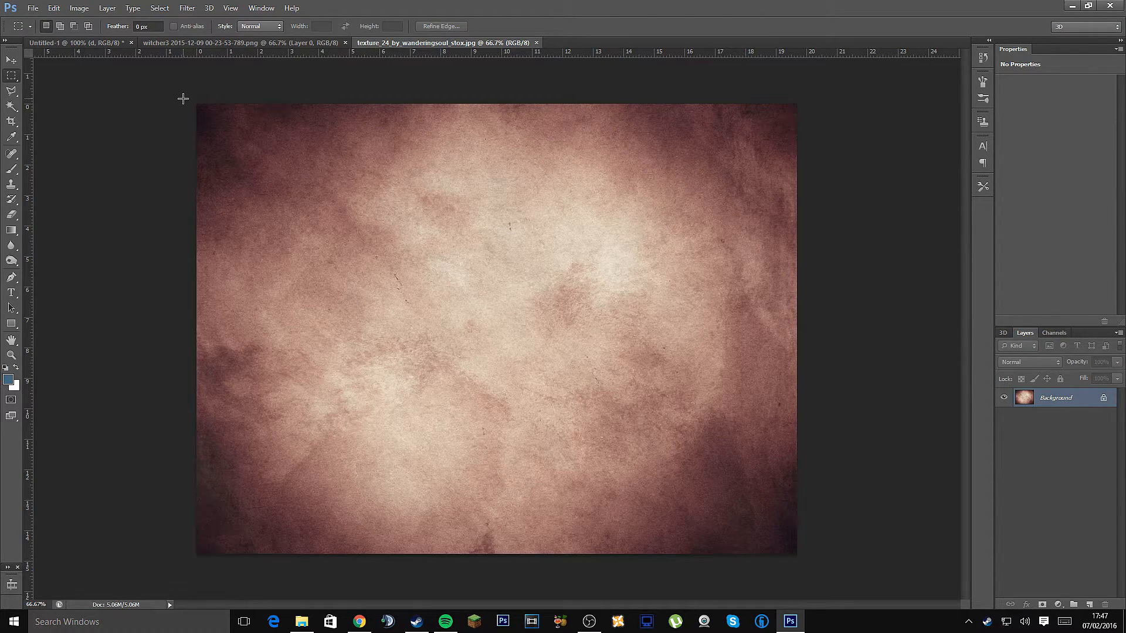
drag(185, 95, 855, 577)
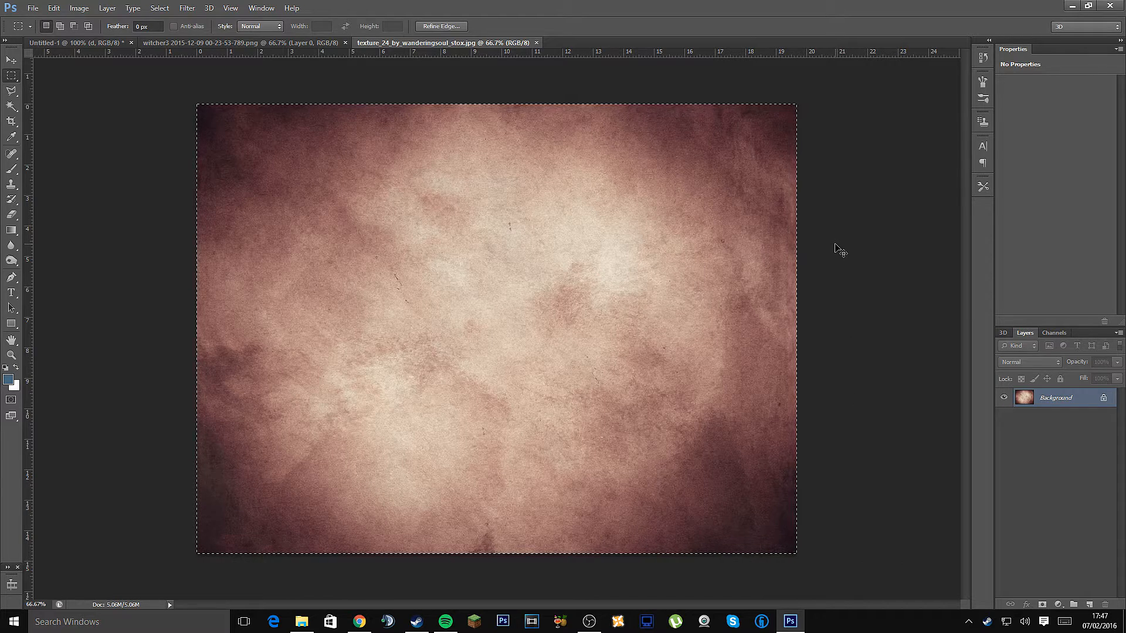
key(ctrl+c)
click(91, 44)
key(ctrl+v)
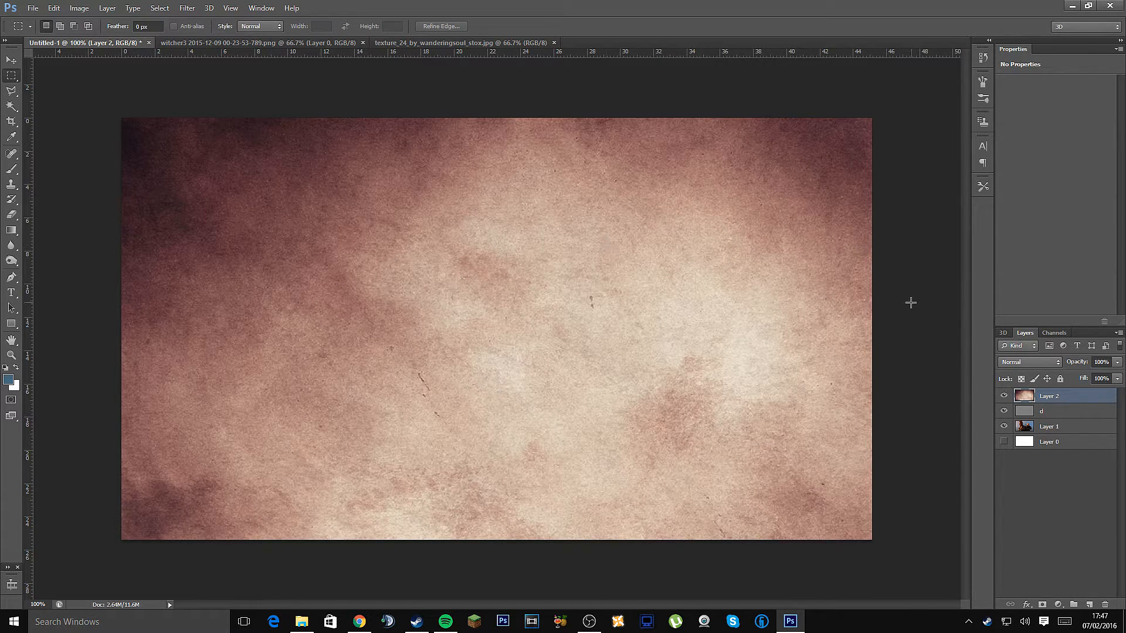
- Set the texture layer's blend mode to Overlay and its opacity to 71%
click(1048, 361)
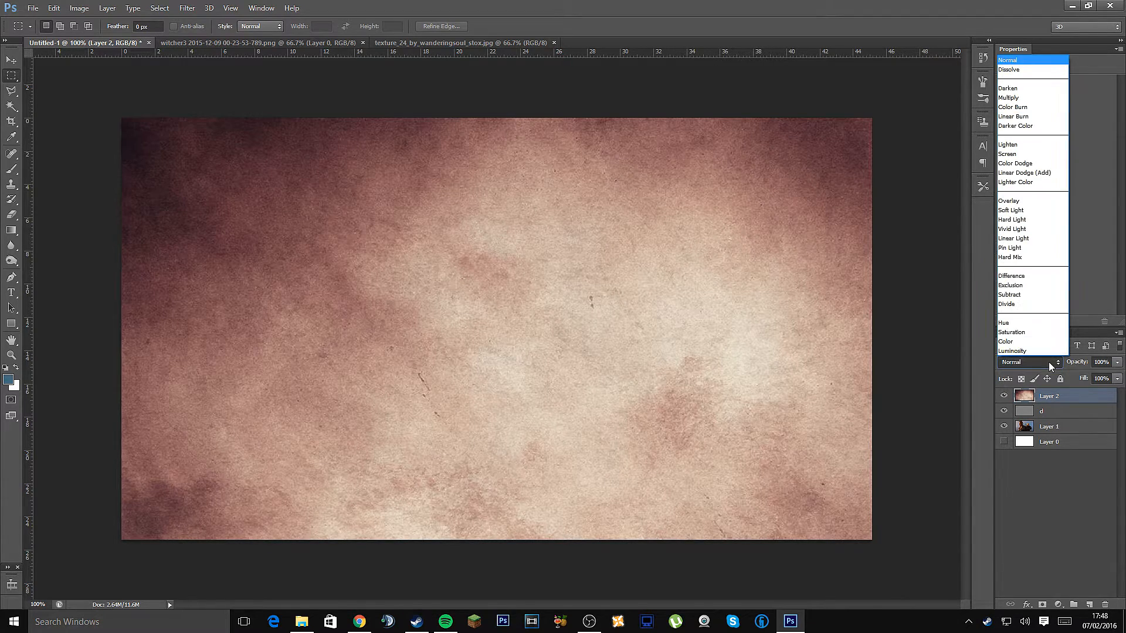
click(1014, 203)
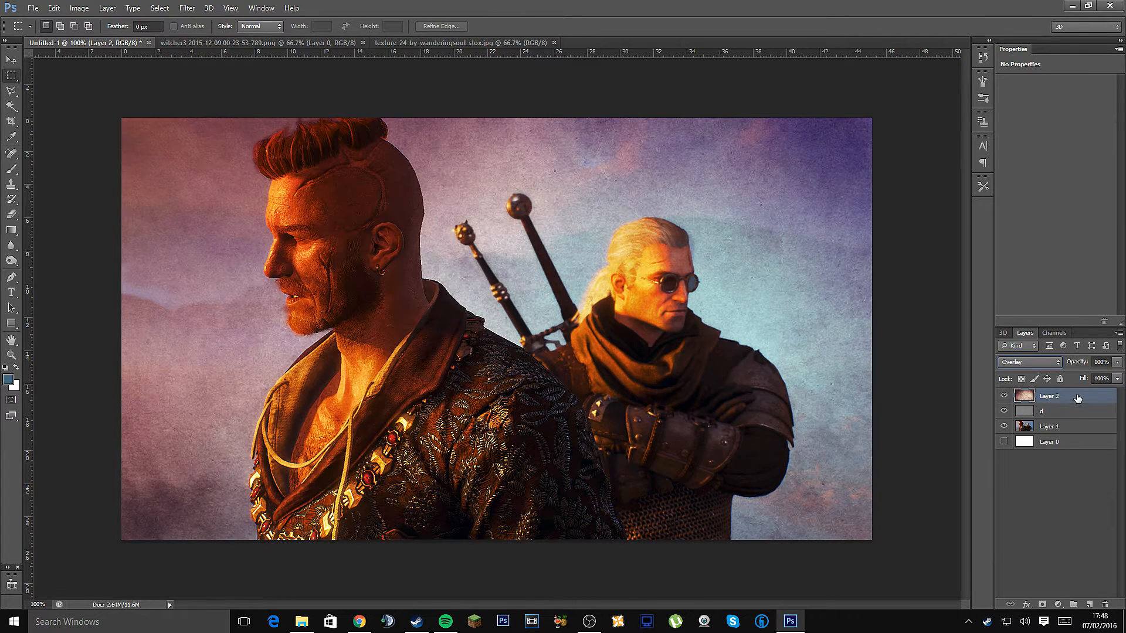
click(1117, 361)
drag(1116, 376, 1096, 375)
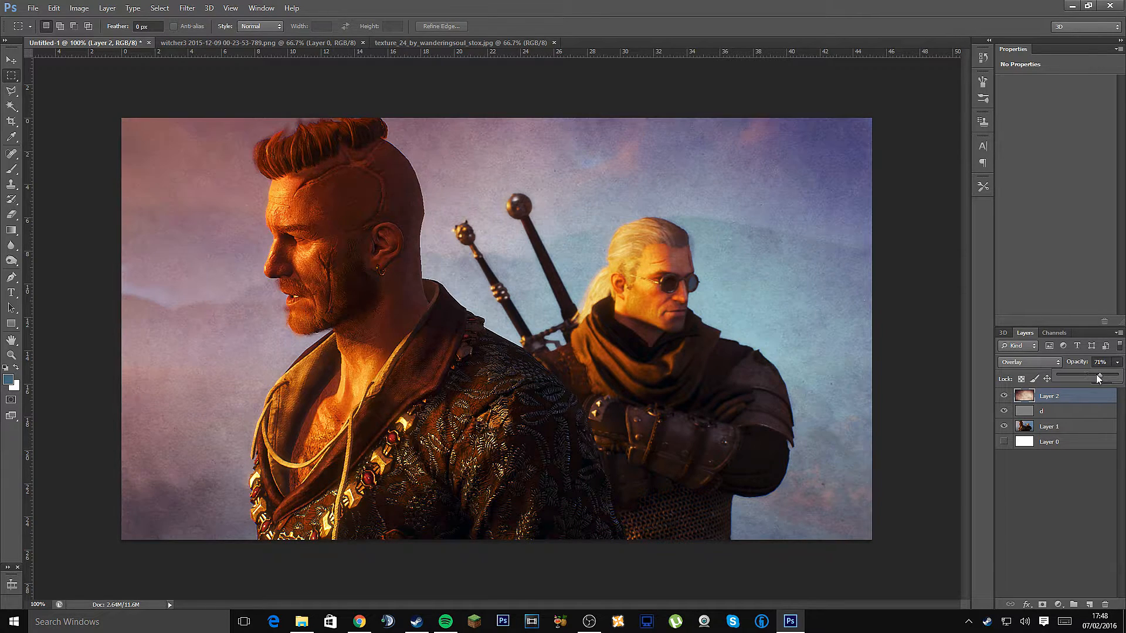
click(1079, 484)
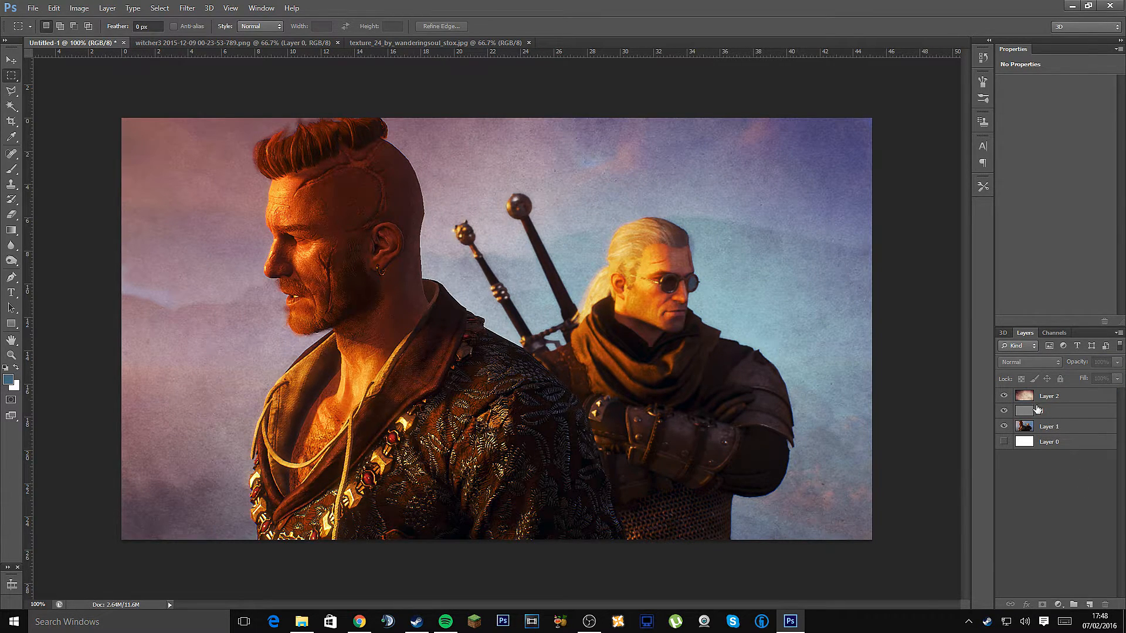
- Hide and show Layer 2 to compare the thumbnail with and without the texture, keeping that layer selected
click(1003, 396)
click(1004, 396)
click(1048, 398)
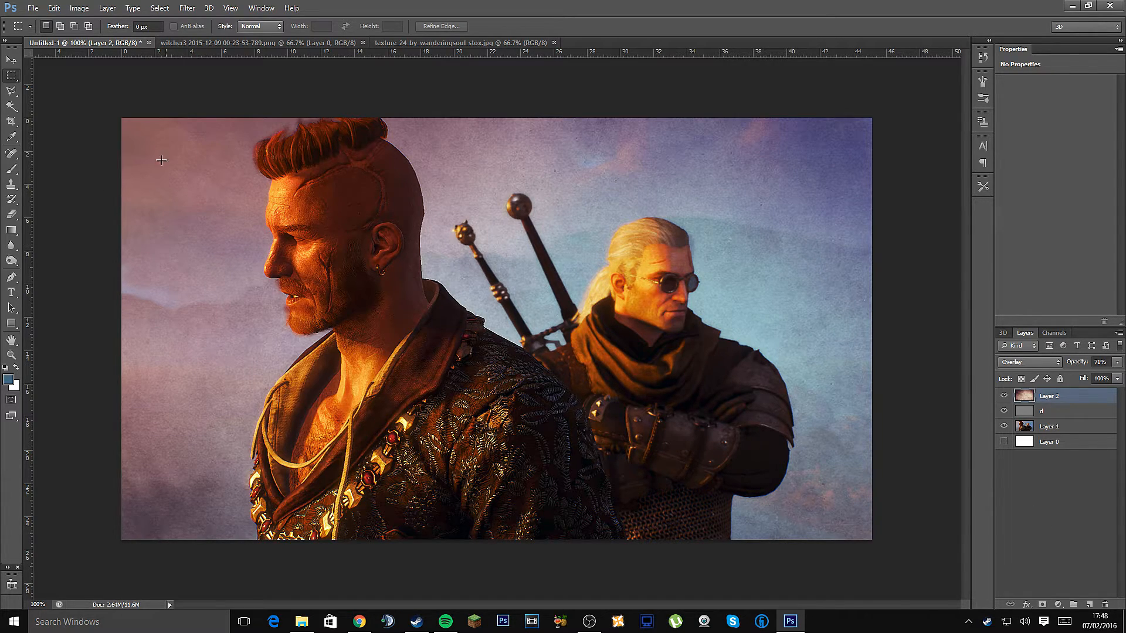
- Activate the Type tool and browse the installed fonts without choosing one
click(11, 292)
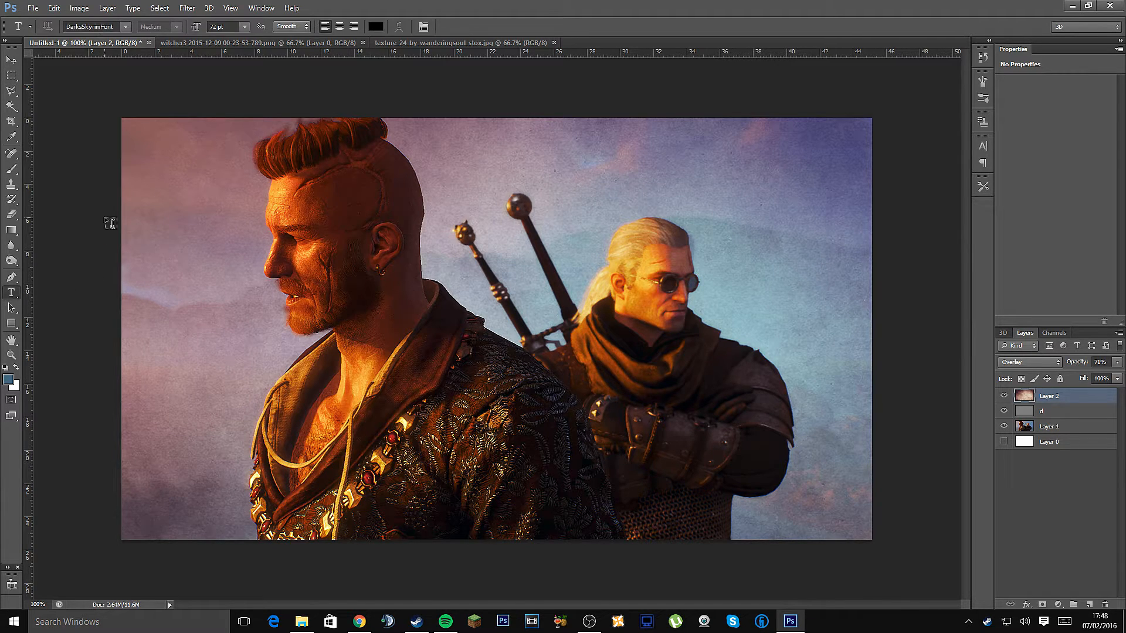
click(125, 27)
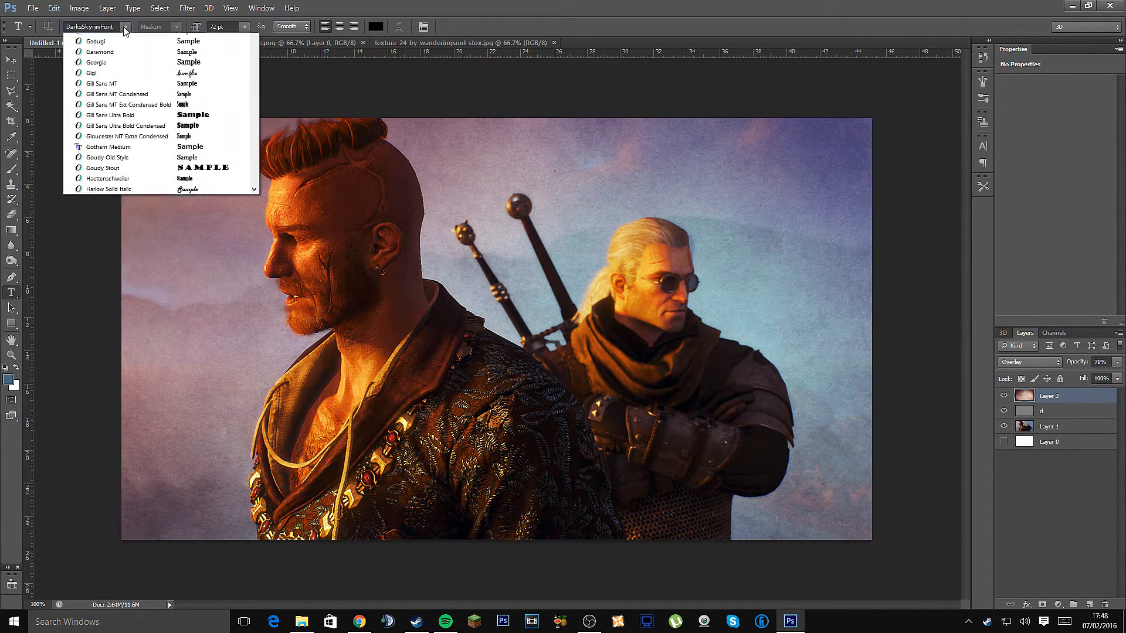
drag(255, 177, 255, 91)
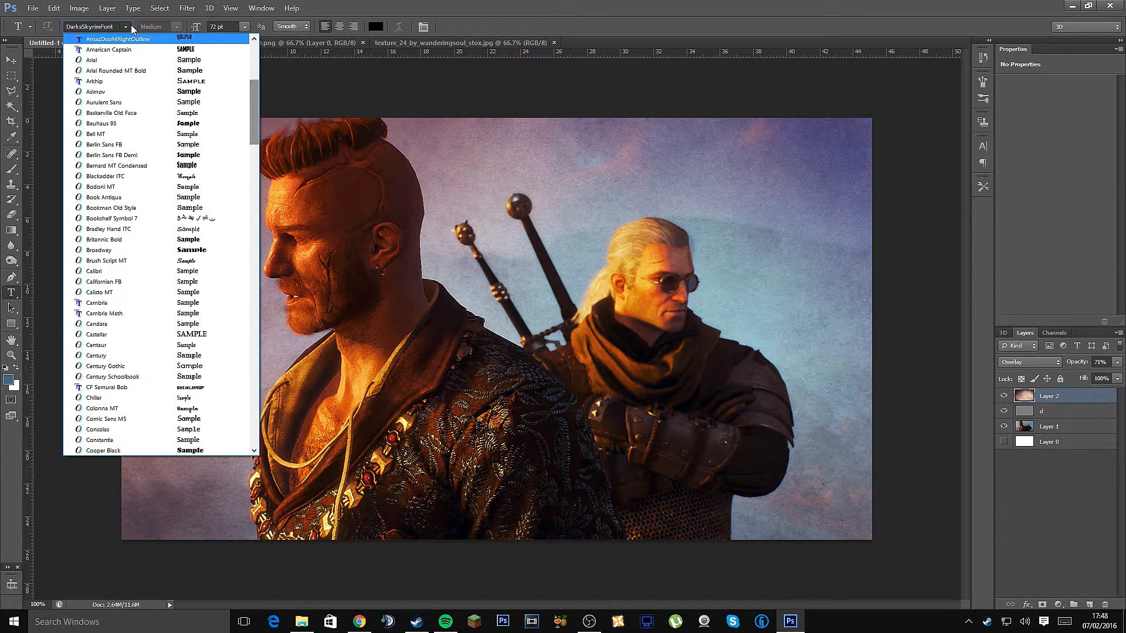
click(125, 27)
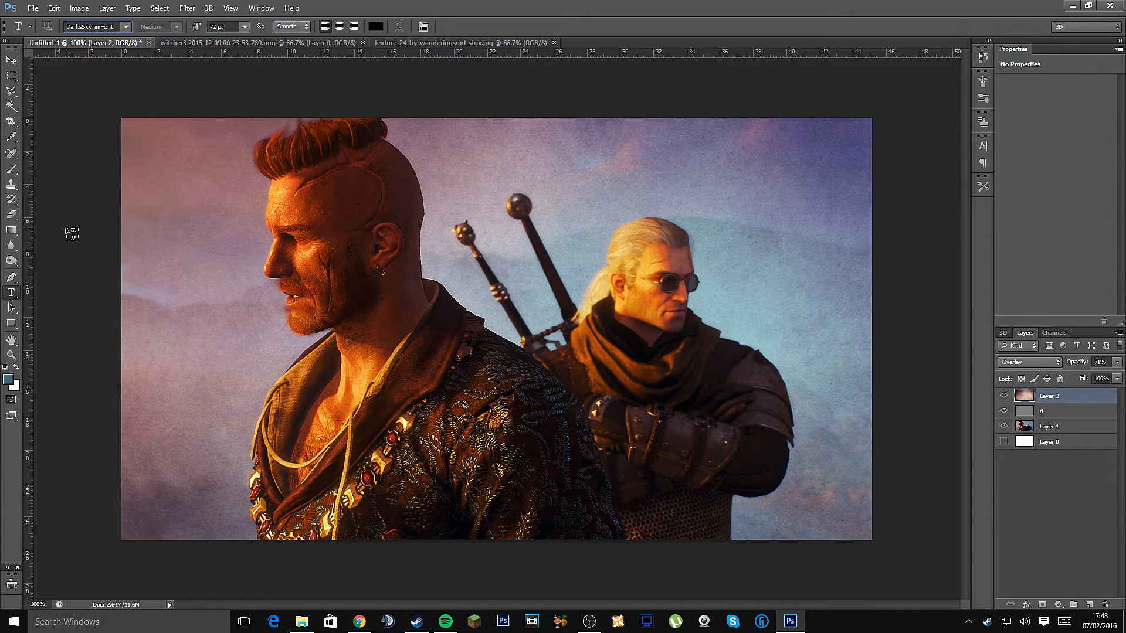
- Switch to Chrome and run a Google search for "witcher 3 font"
click(363, 620)
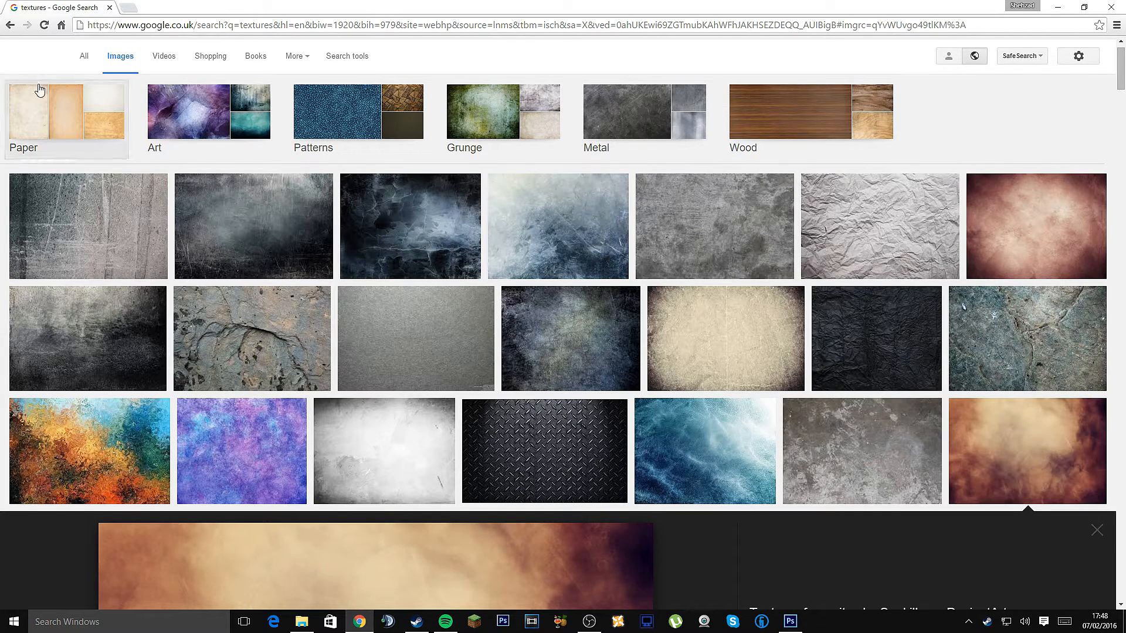
scroll(38, 80, up, 1)
click(26, 53)
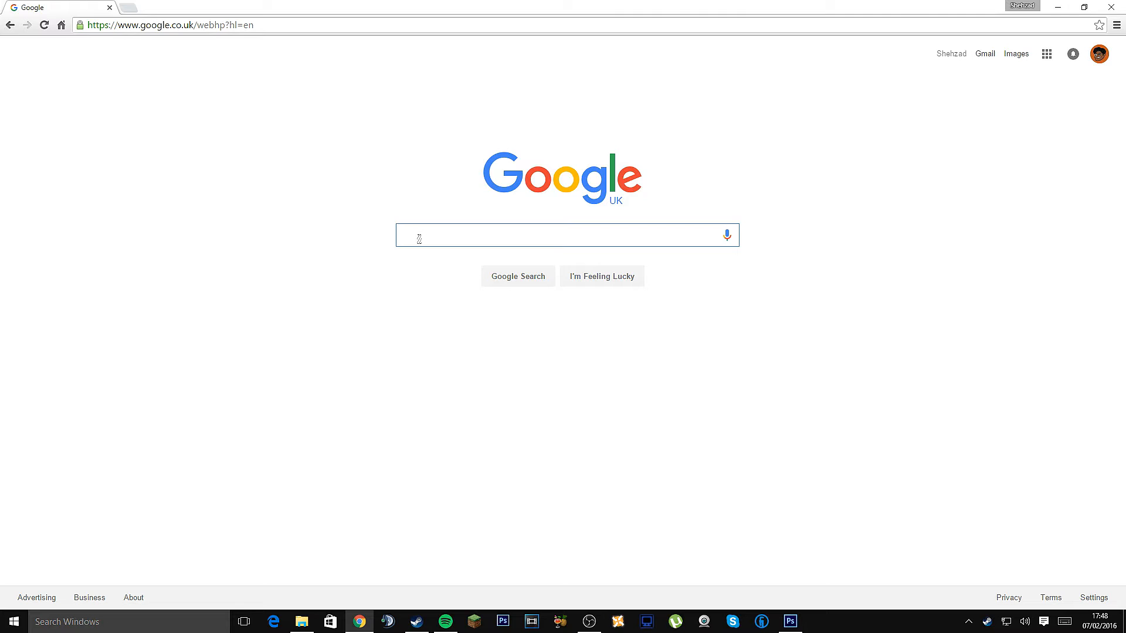
text(witch)
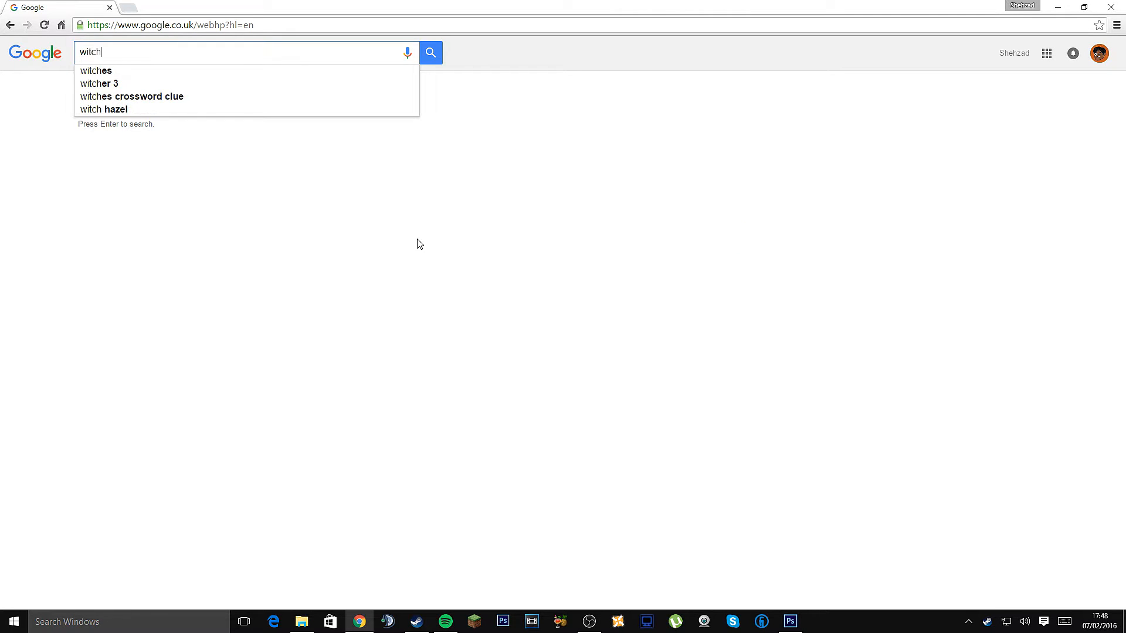
text(er 3 font)
key(Return)
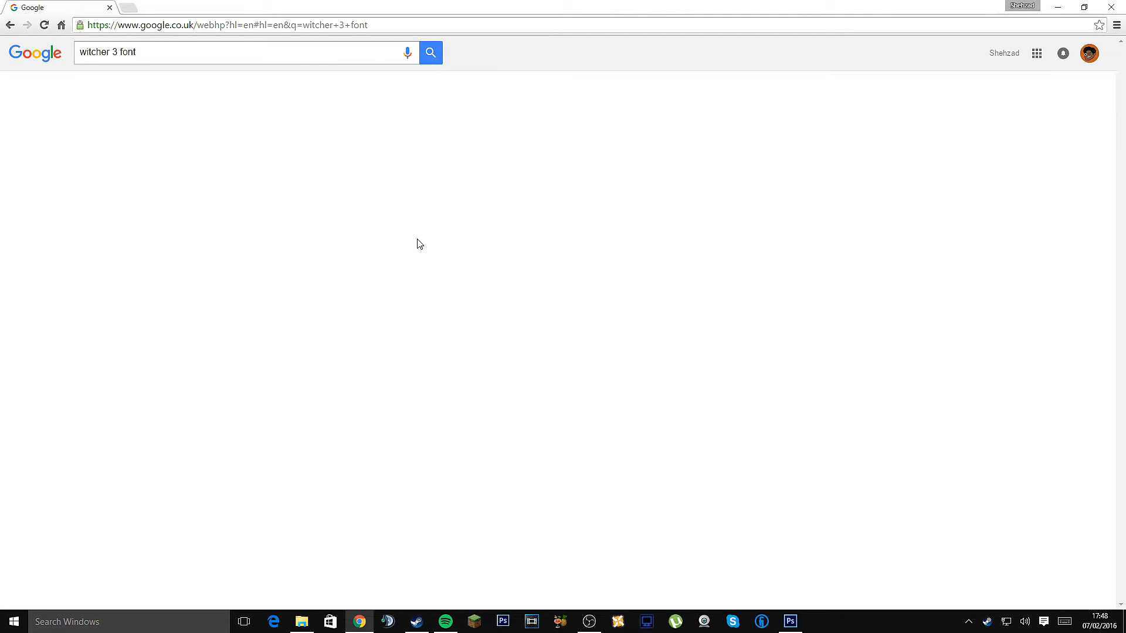
- Open the Morpheus font page on dafont.com, review its characters and download the font
click(160, 146)
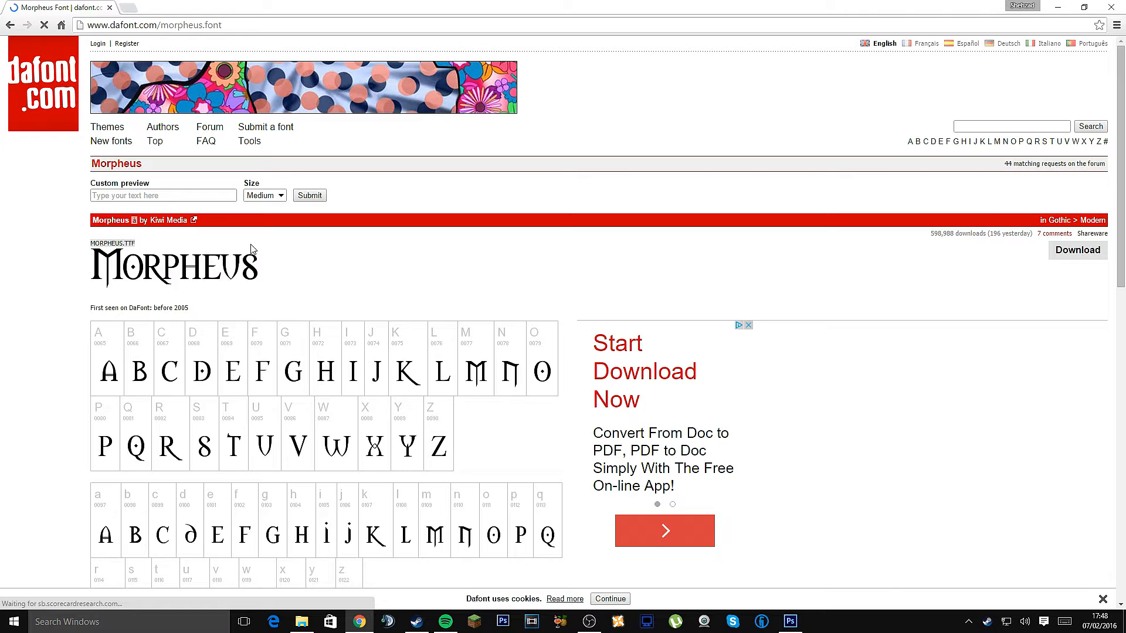
scroll(467, 319, down, 2)
scroll(818, 311, up, 2)
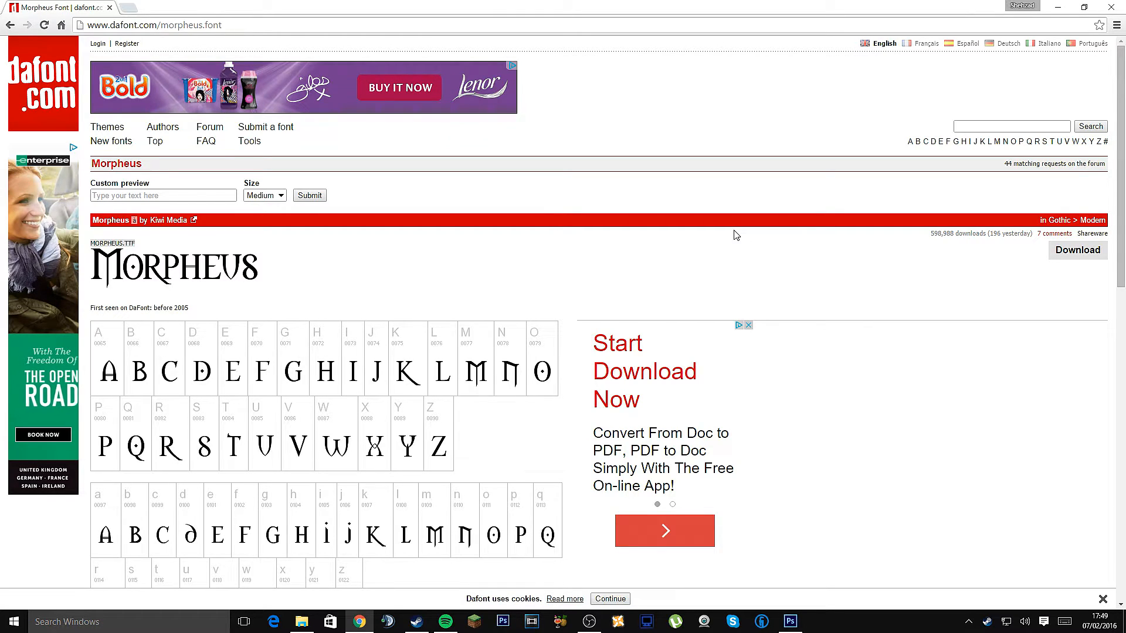
click(1076, 250)
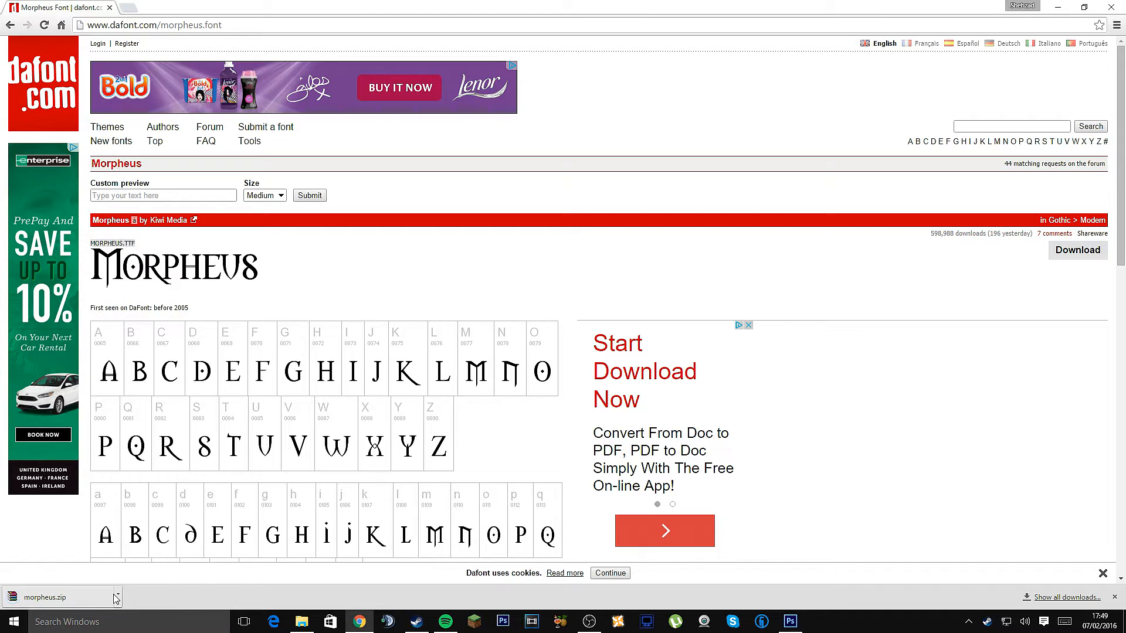
- Move the downloaded morpheus.zip from the Downloads folder into its Fonts subfolder
click(118, 594)
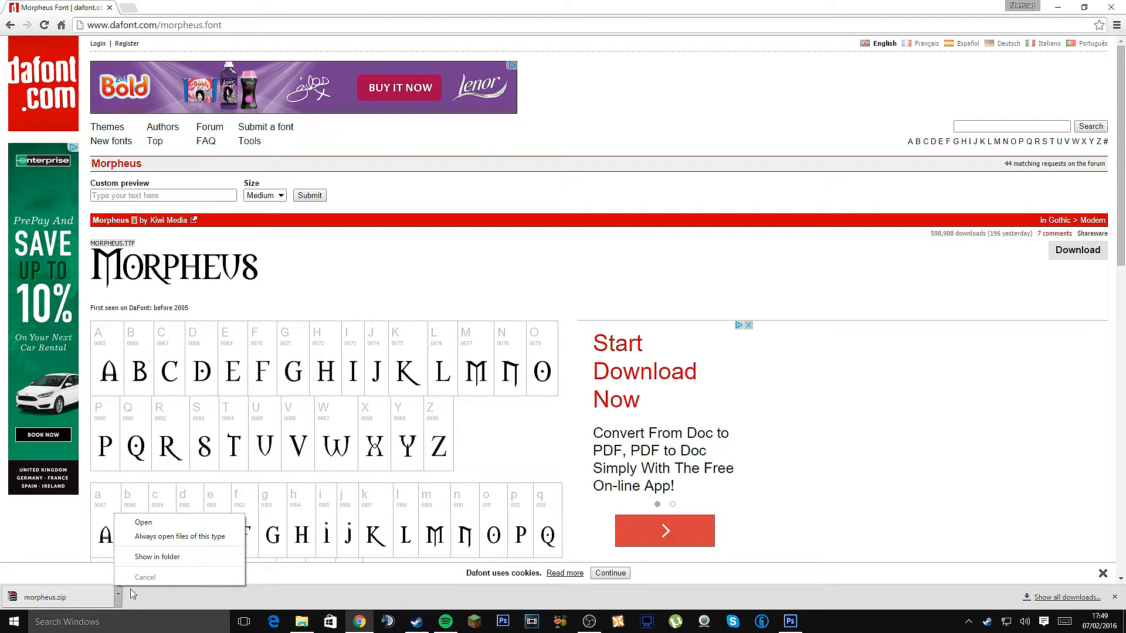
click(147, 560)
right_click(510, 534)
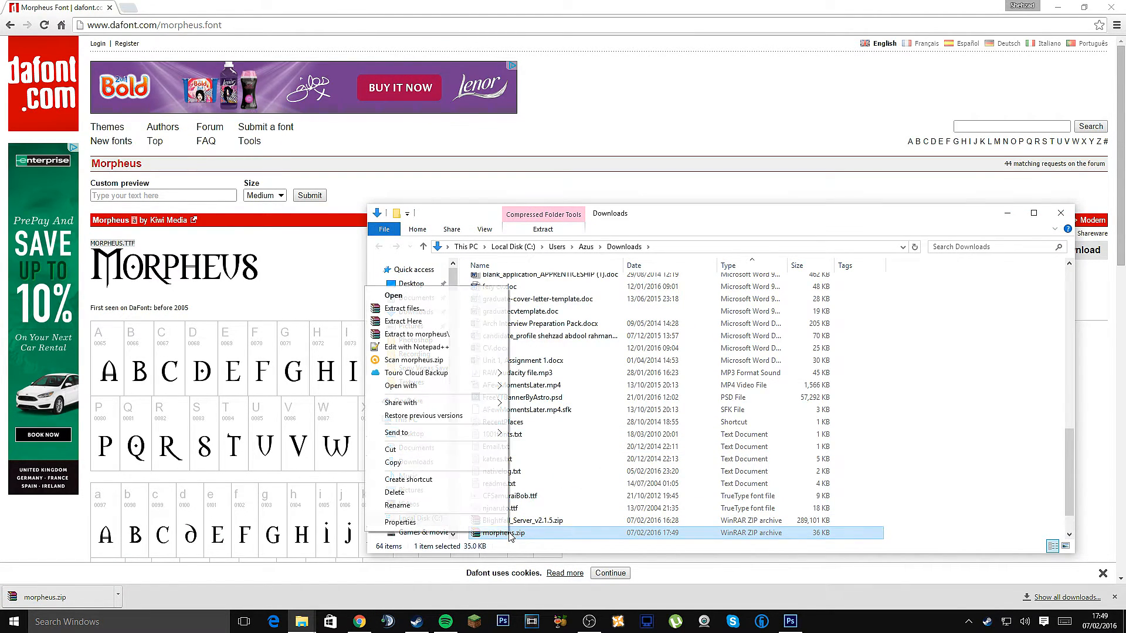
click(414, 451)
drag(1069, 458, 1070, 287)
key(Page_Up)
key(Page_Up)
scroll(561, 410, up, 5)
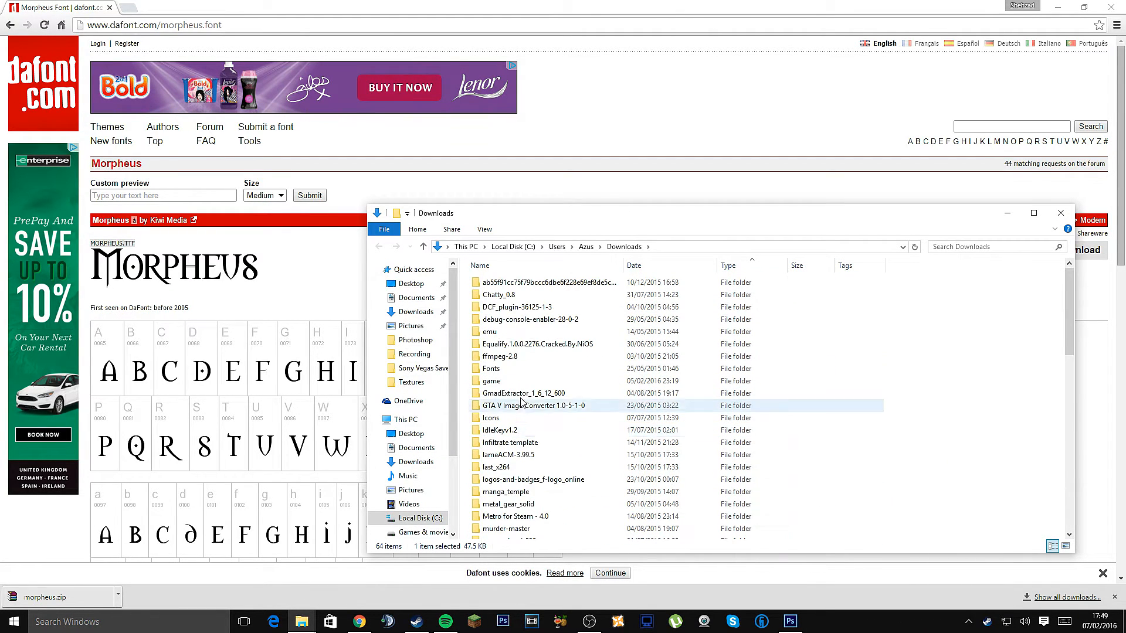
double_click(496, 370)
key(ctrl+v)
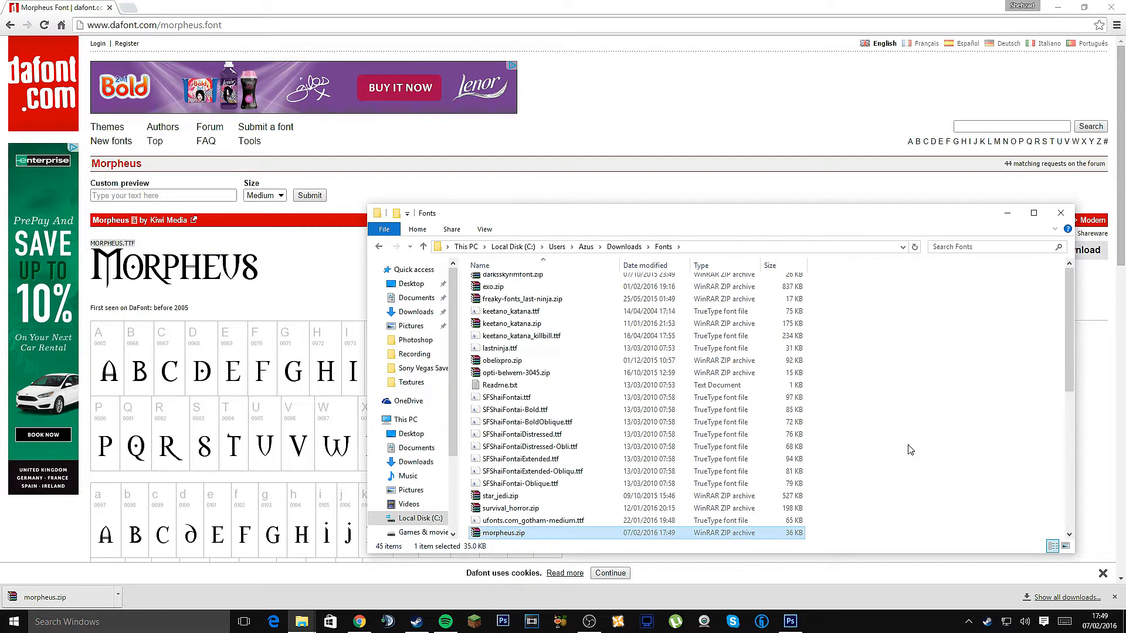
- Extract morpheus.zip to its own morpheus folder inside Fonts
right_click(567, 534)
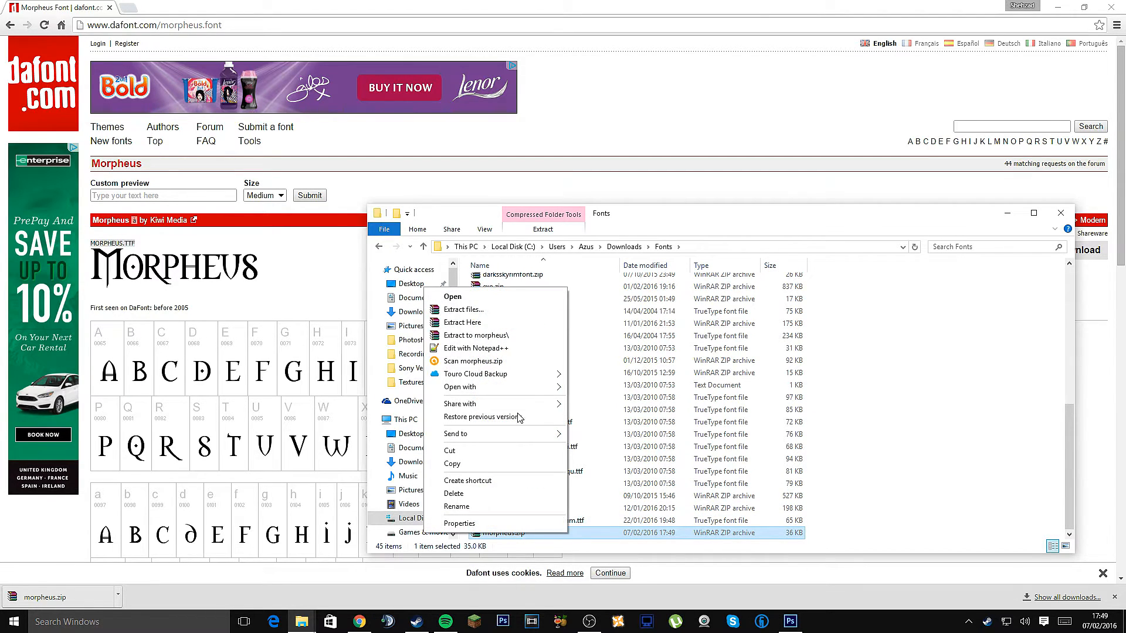
click(476, 336)
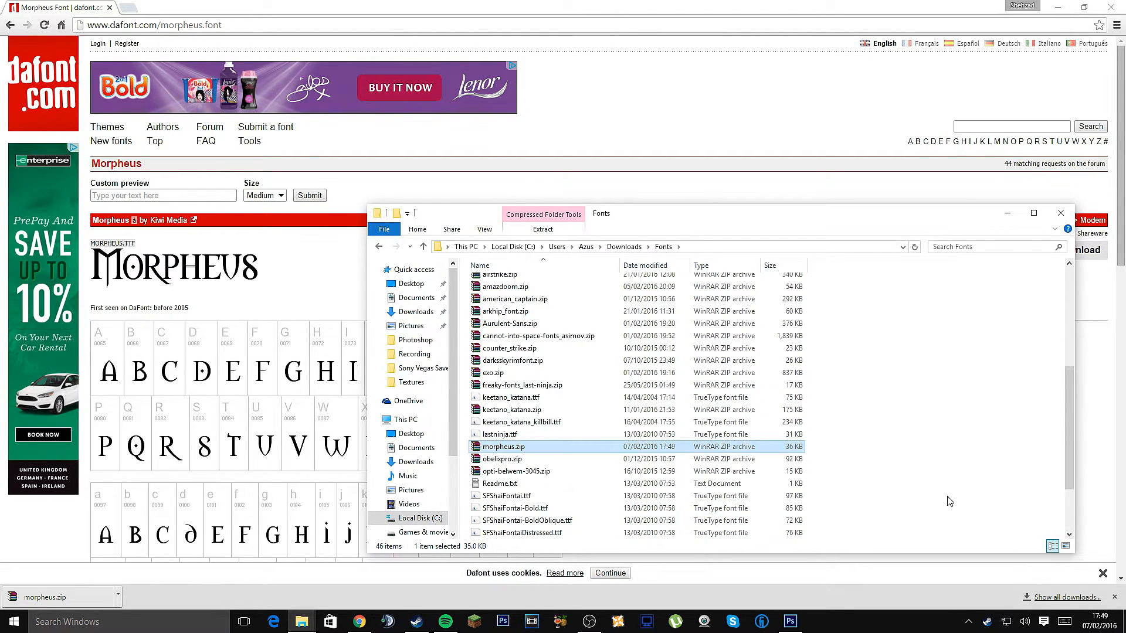
- Open the extracted morpheus folder inside the Fonts downloads folder
scroll(947, 498, up, 8)
click(595, 344)
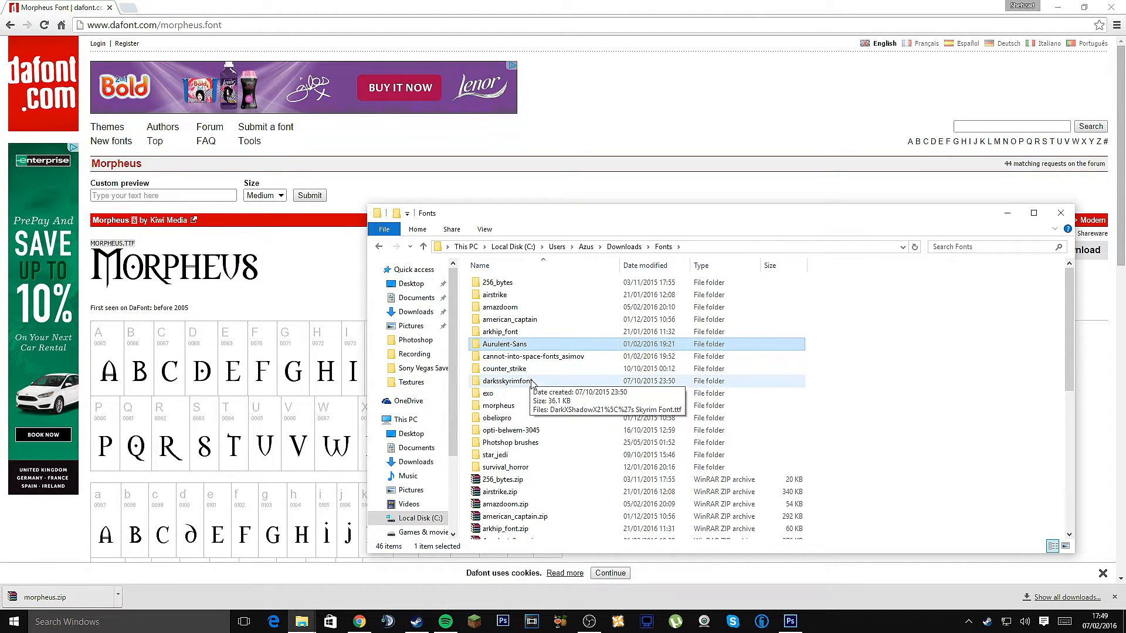
scroll(625, 383, down, 8)
scroll(624, 384, down, 1)
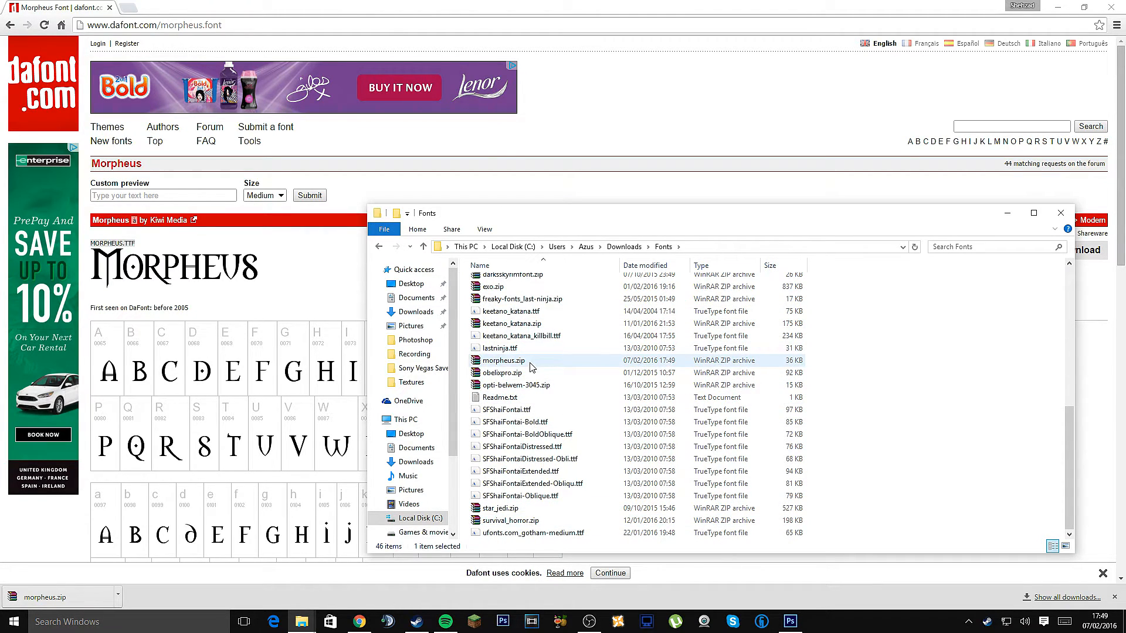
scroll(532, 367, up, 9)
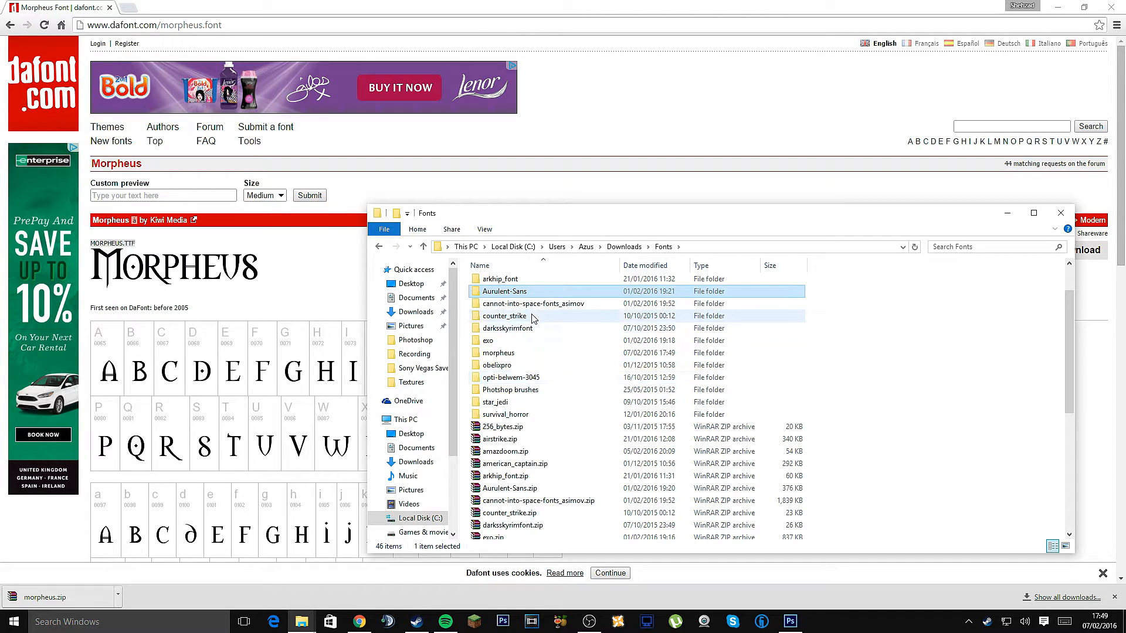
double_click(534, 354)
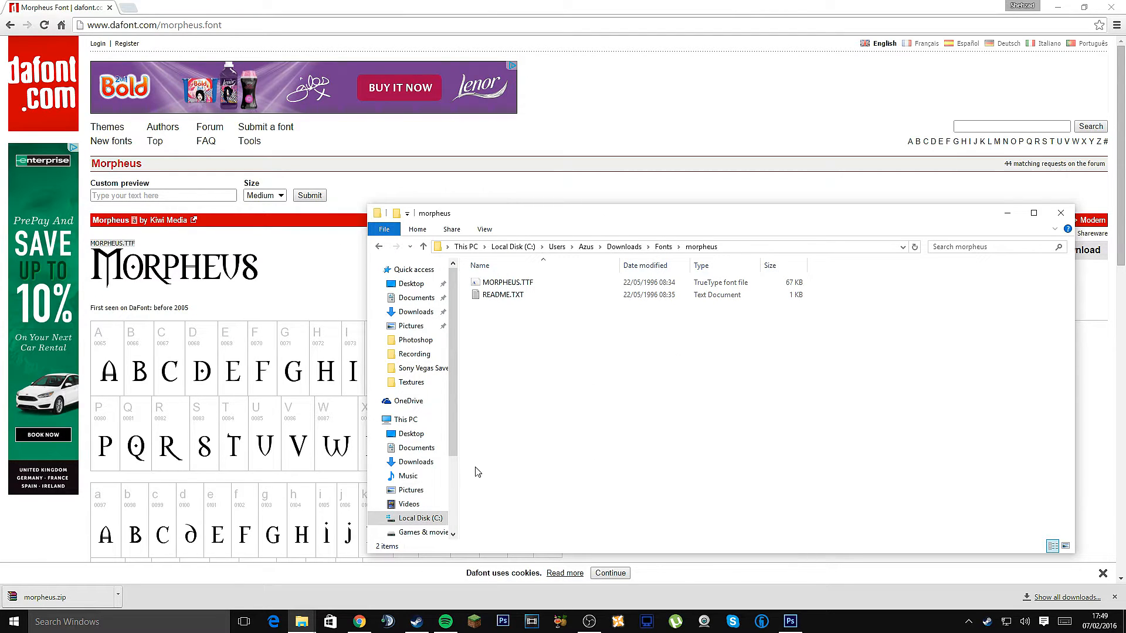
- Search the Windows Control Panel for "font" and open the installed fonts view
right_click(7, 626)
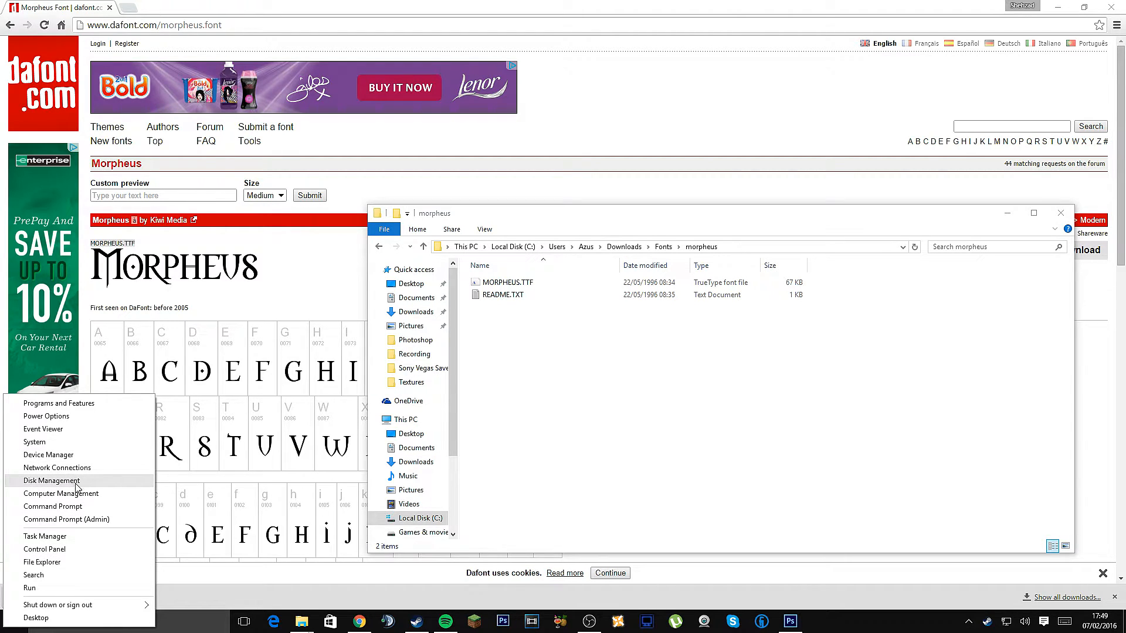
click(63, 550)
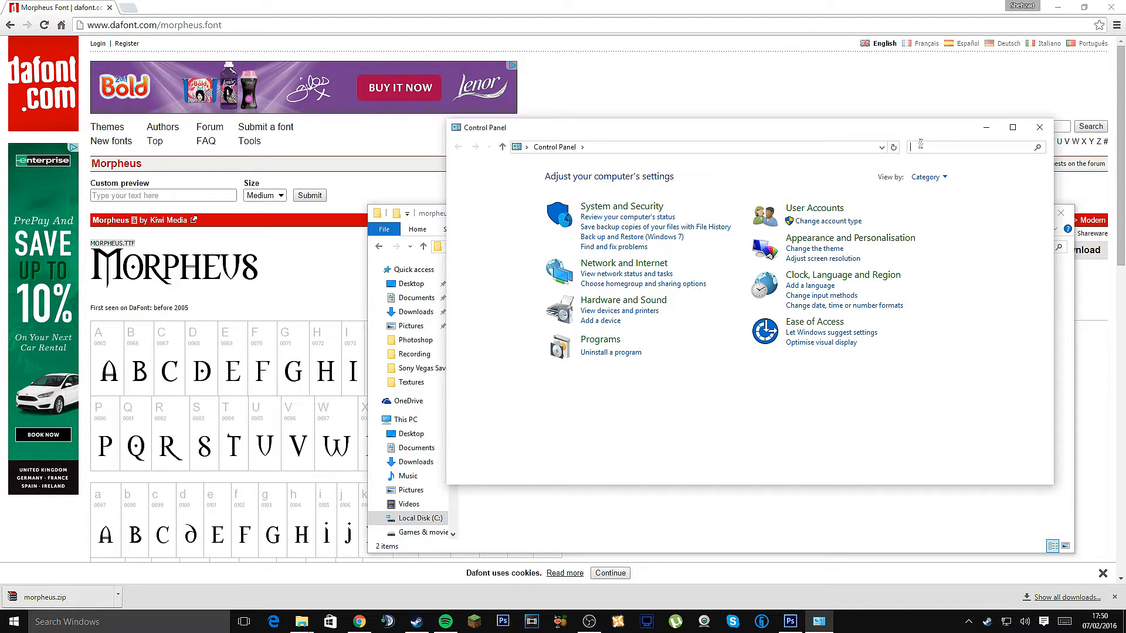
text(font)
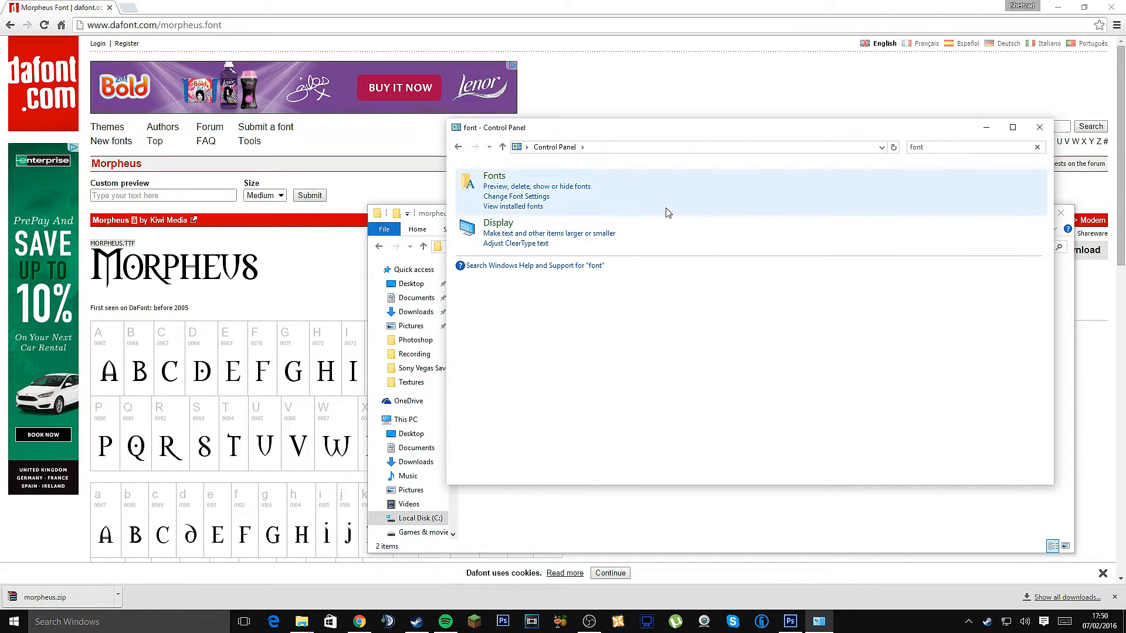
click(508, 209)
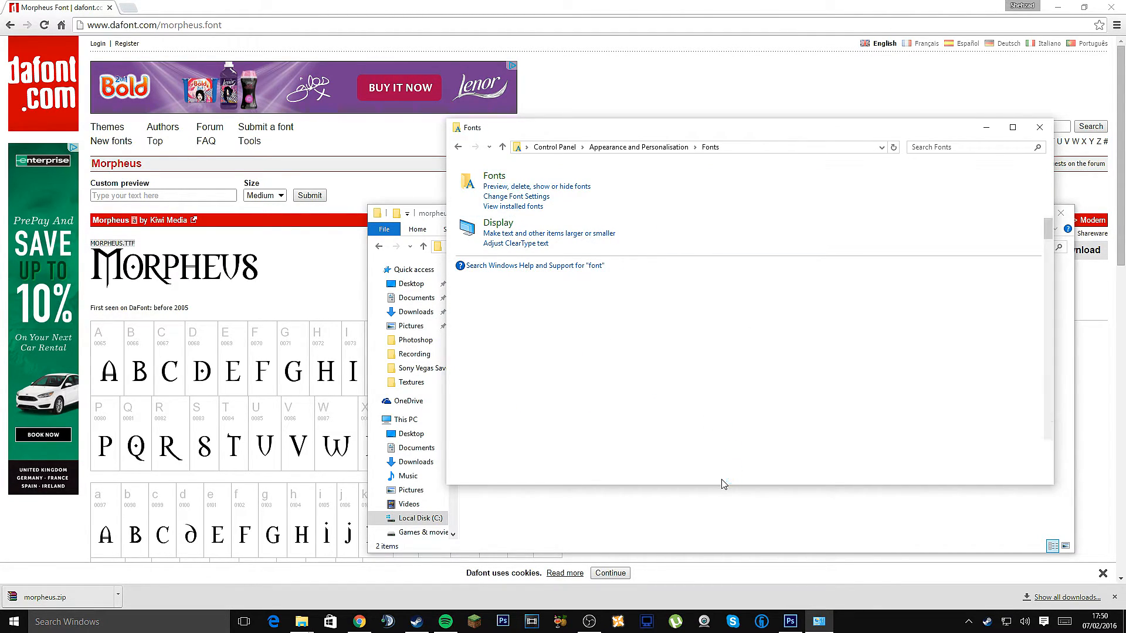
- Install MORPHEUS.TTF by copying it from the morpheus folder into the Windows Fonts collection
click(652, 523)
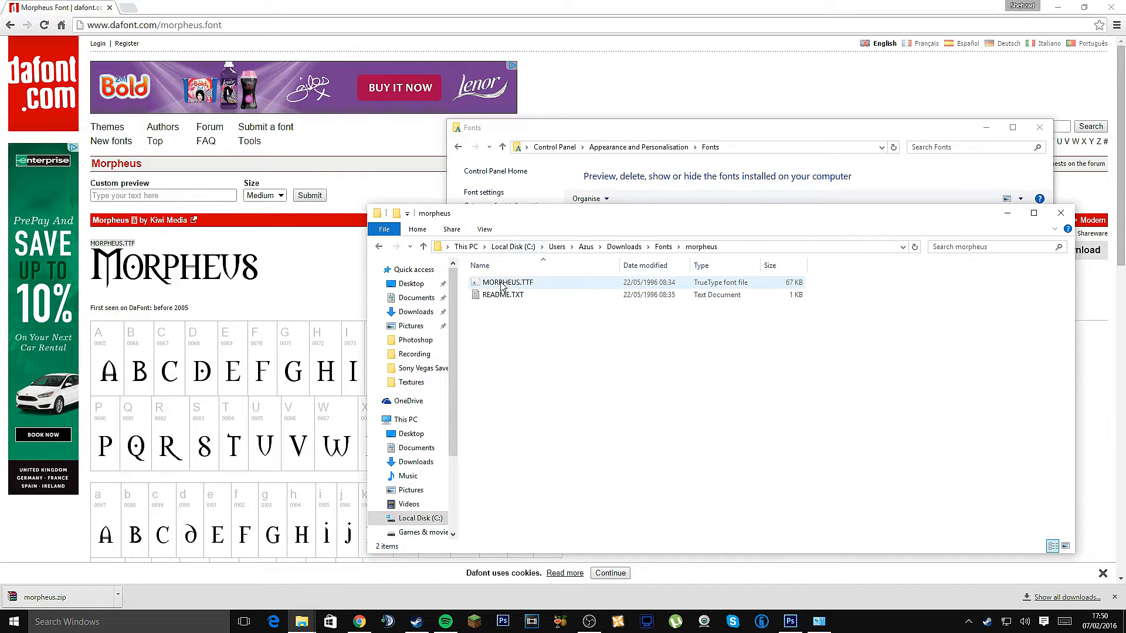
drag(603, 218, 146, 191)
drag(78, 253, 765, 343)
click(50, 256)
drag(51, 256, 767, 309)
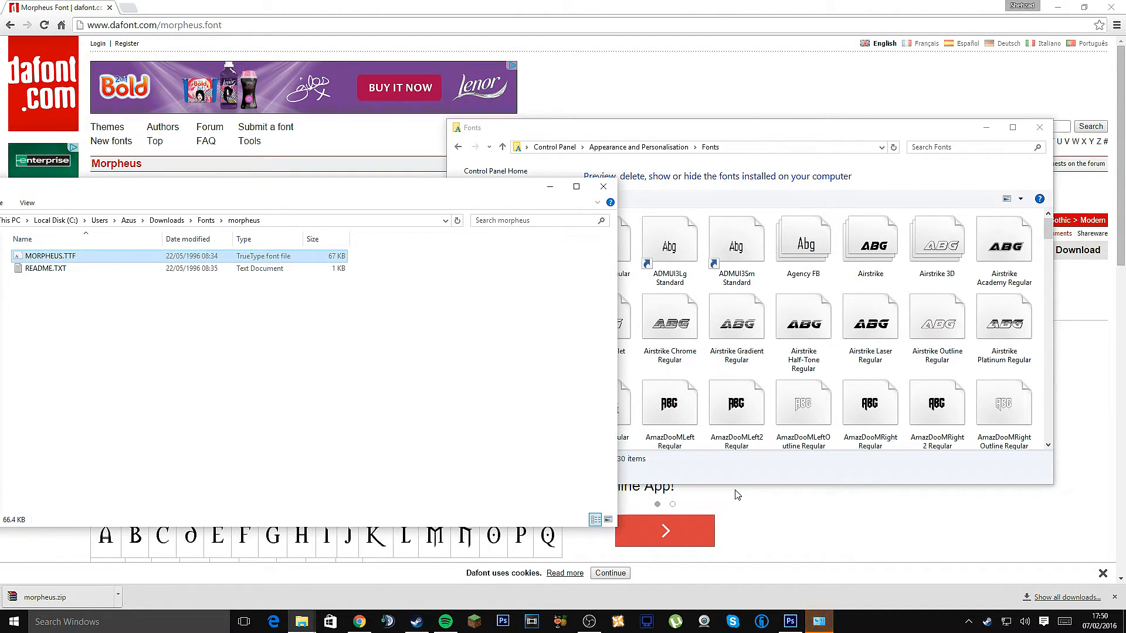
- Switch to Photoshop and set the Type tool's font to Morpheus
click(793, 626)
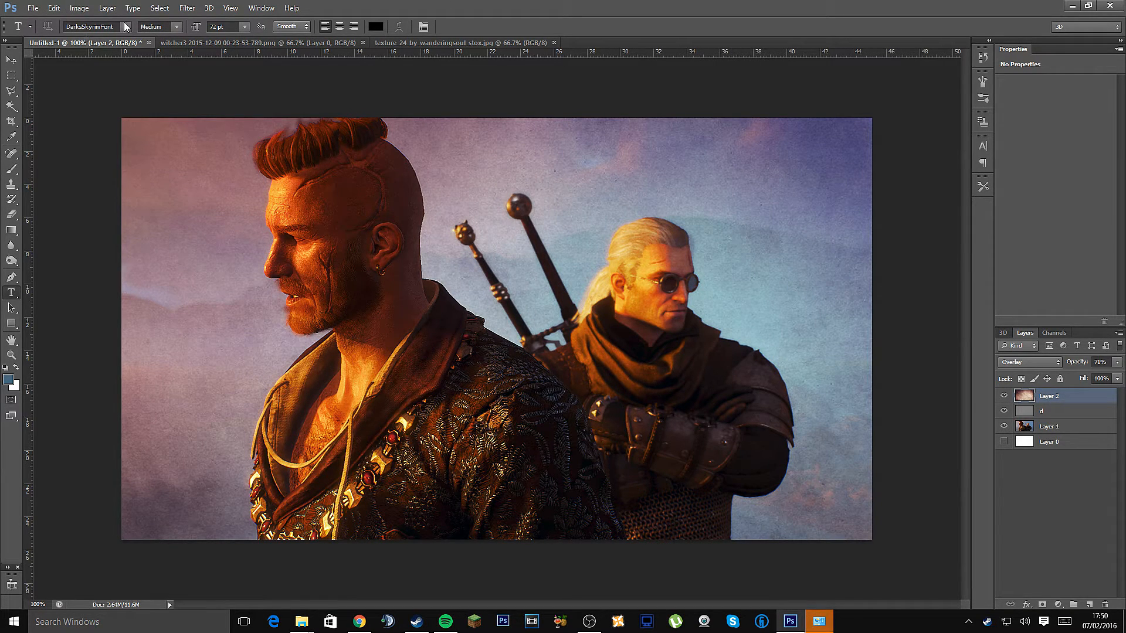
click(76, 26)
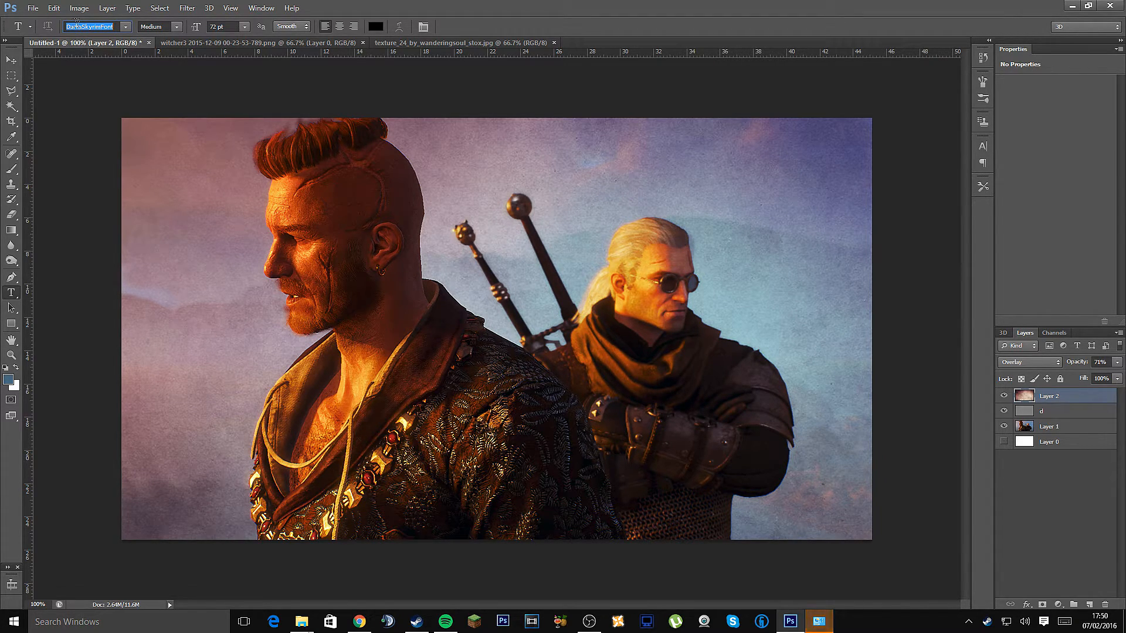
text(Morpheus)
click(124, 28)
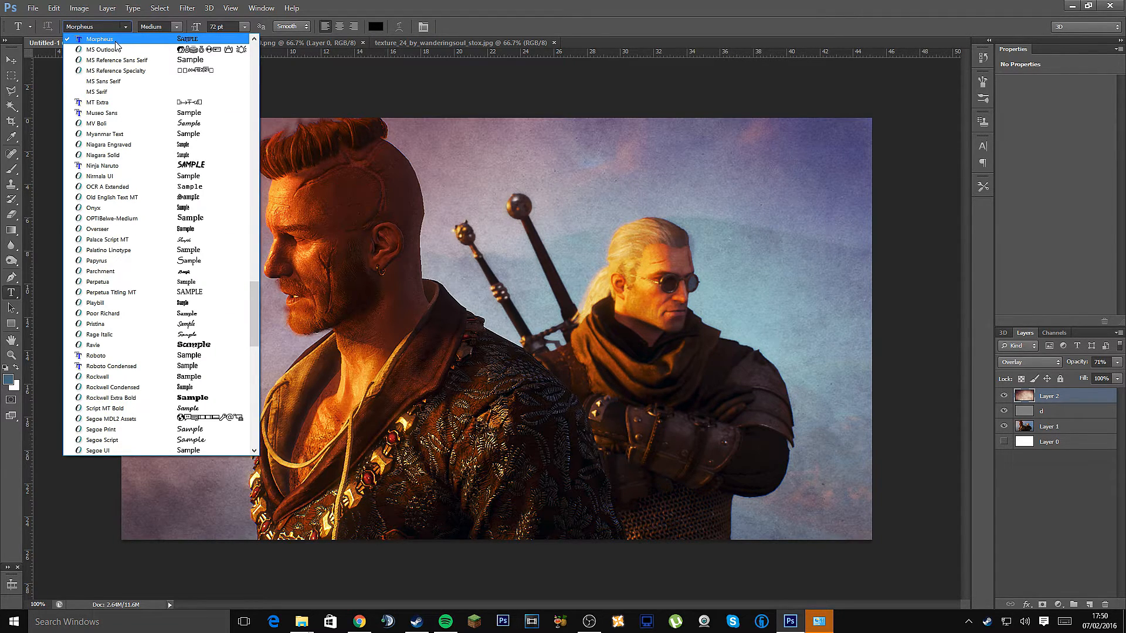
click(116, 41)
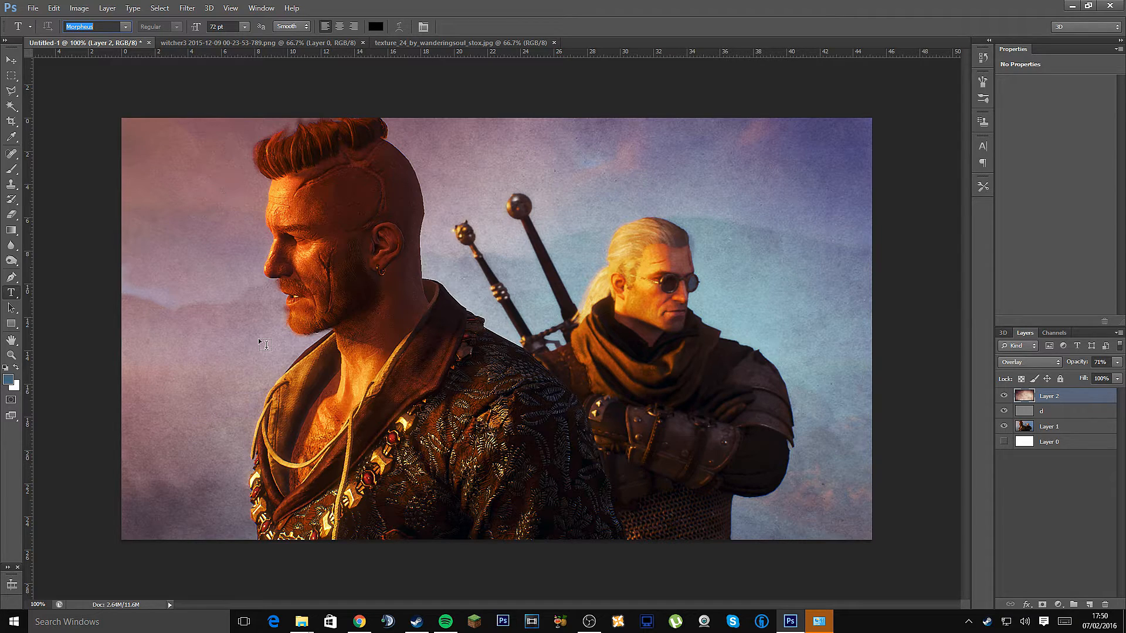
- Add the text "The Witcher" over the lower half of the thumbnail in Morpheus at 72 pt
click(239, 394)
text(Tje)
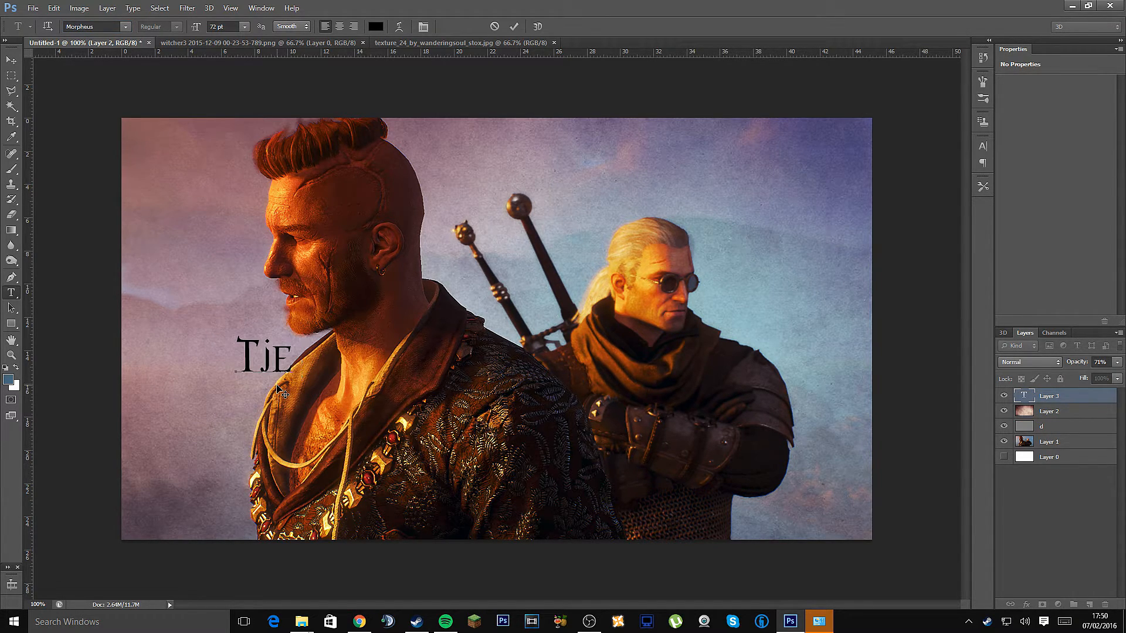
key(BackSpace)
key(BackSpace)
text(he W)
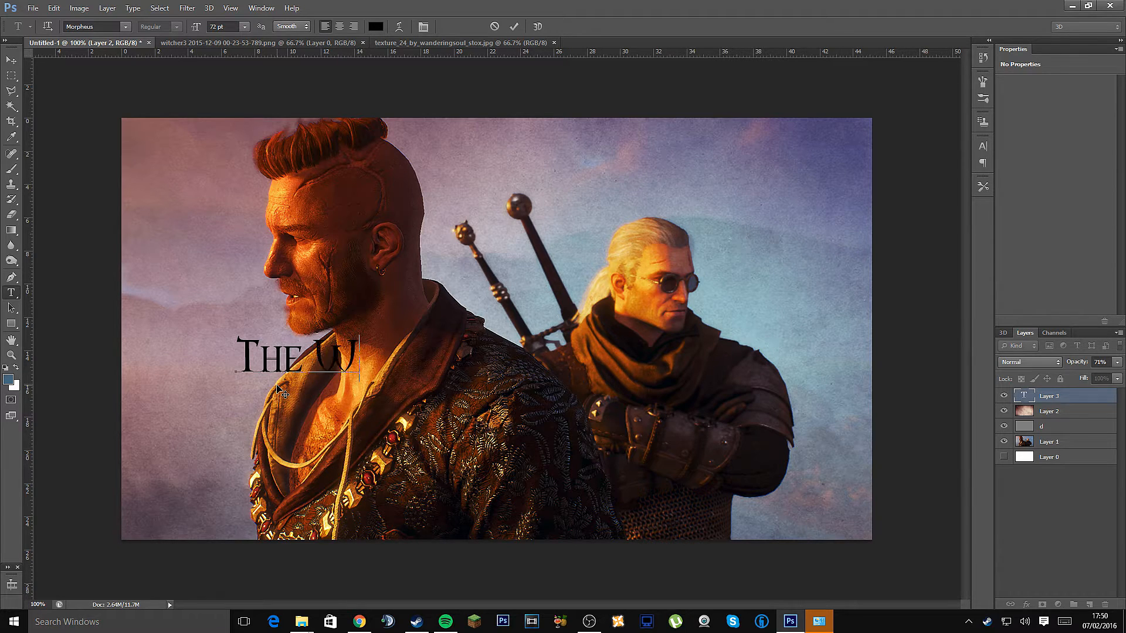
text(itcher)
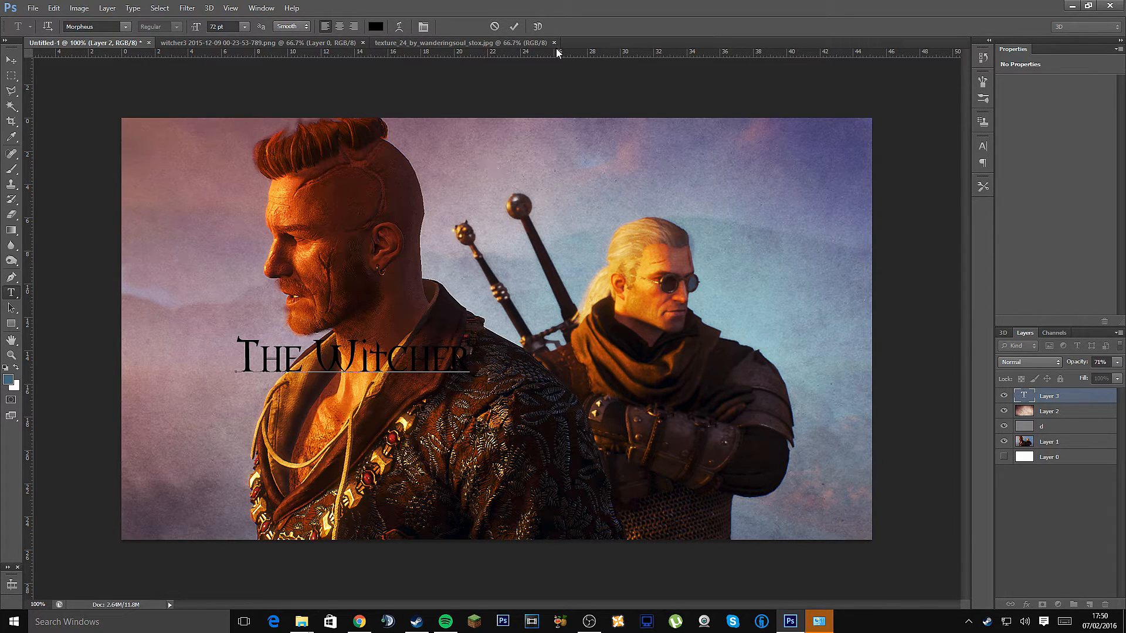
click(513, 26)
- Enlarge the "The Witcher" text to about 190 pt, stretch it wider and place it across the lower part of the image
key(ctrl+t)
drag(479, 383, 737, 450)
drag(762, 448, 765, 449)
drag(645, 411, 621, 491)
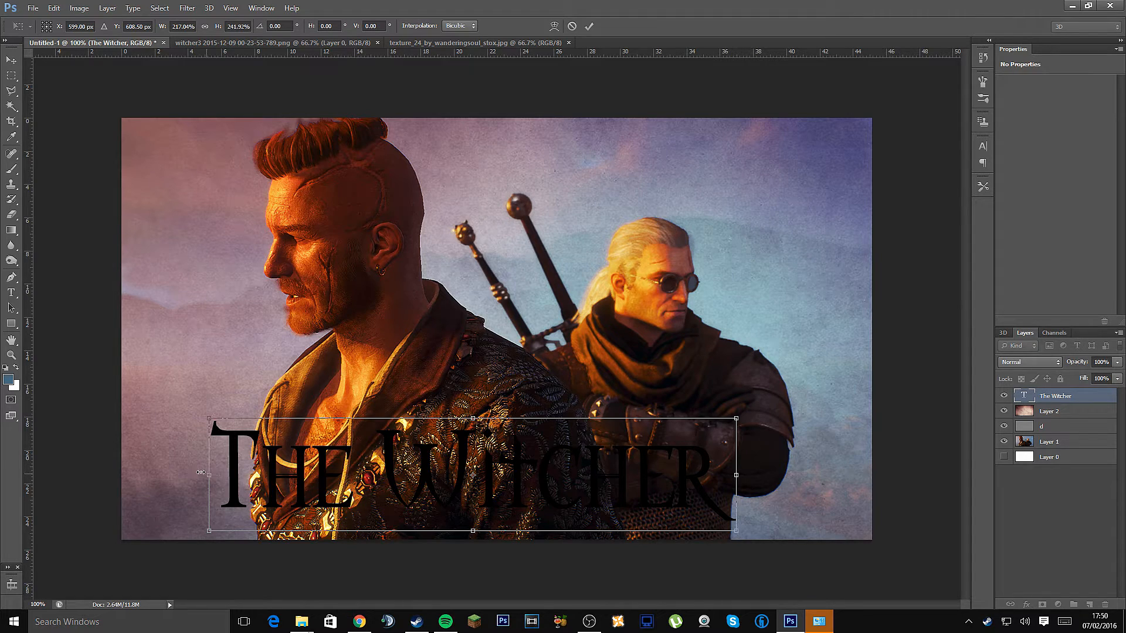
drag(206, 473, 182, 469)
drag(737, 476, 811, 467)
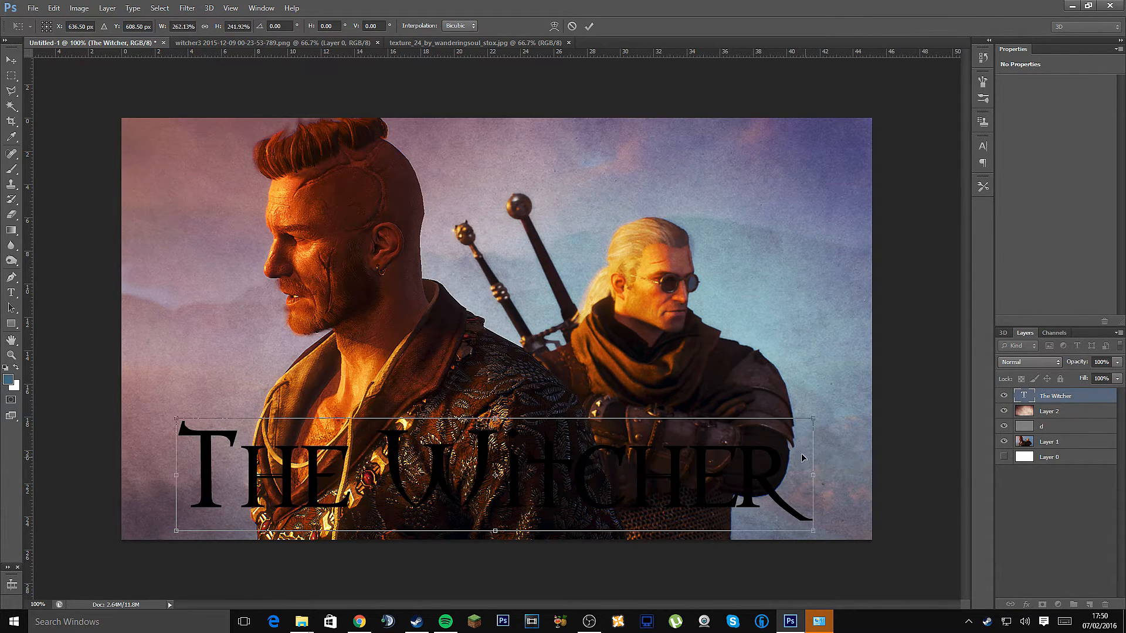
drag(812, 420, 822, 409)
drag(644, 473, 633, 472)
click(593, 28)
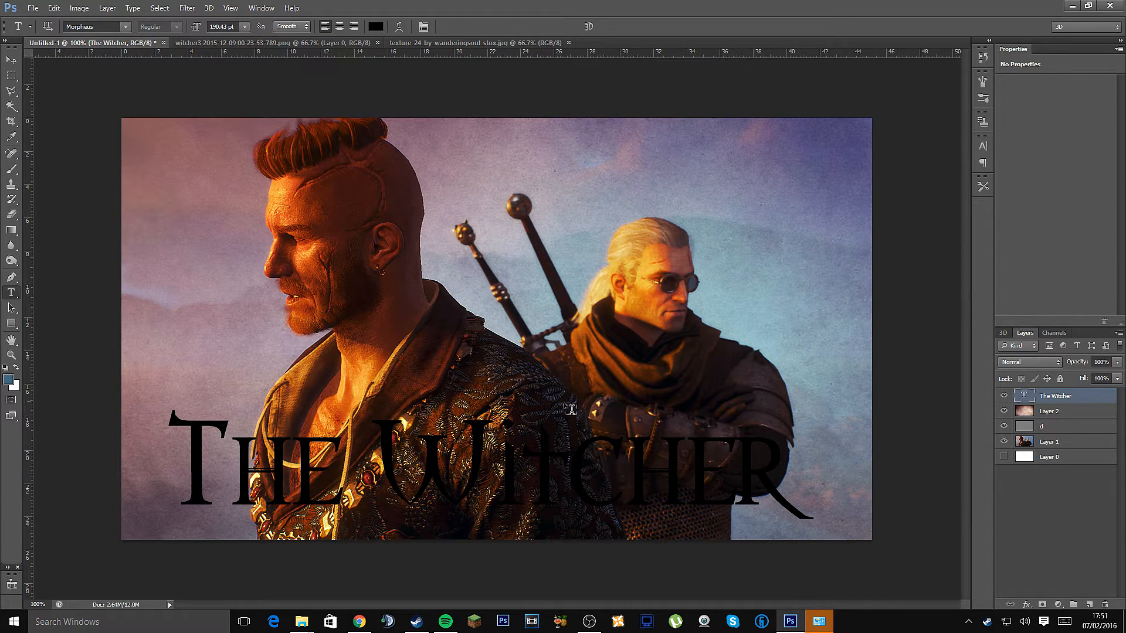
- Close the Control Panel Fonts window
click(819, 621)
click(1039, 127)
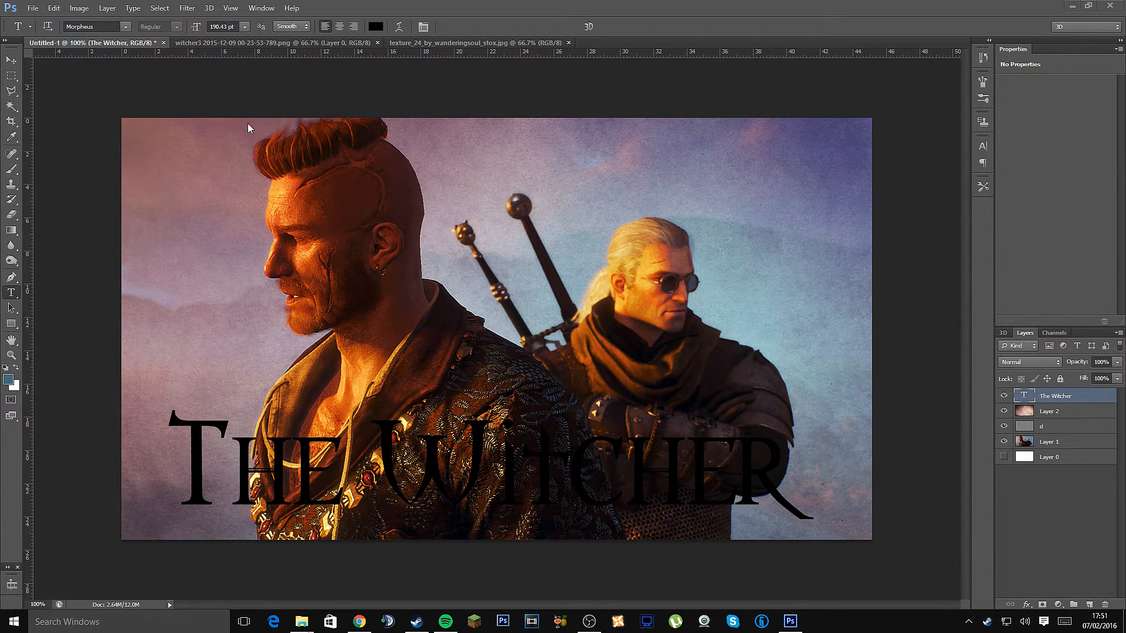
- Show the rulers and place one vertical and one horizontal guide through the centre of the image
click(13, 61)
key(ctrl+r)
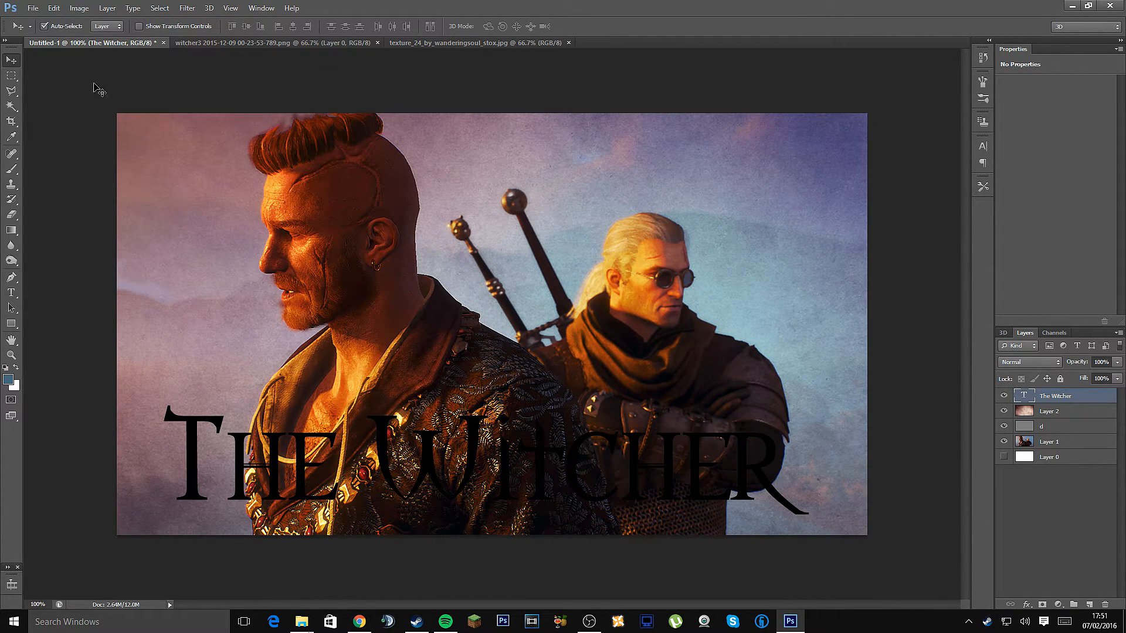
key(ctrl+r)
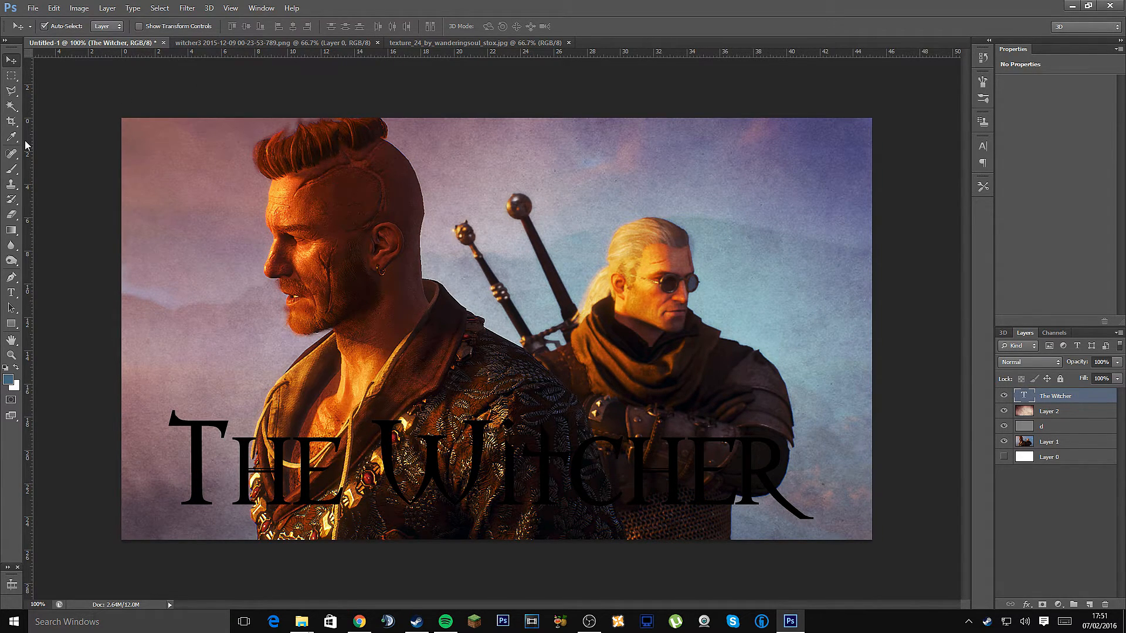
mouse_move(25, 140)
mouse_down()
mouse_move(45, 141)
mouse_move(25, 142)
mouse_up()
drag(28, 153, 498, 181)
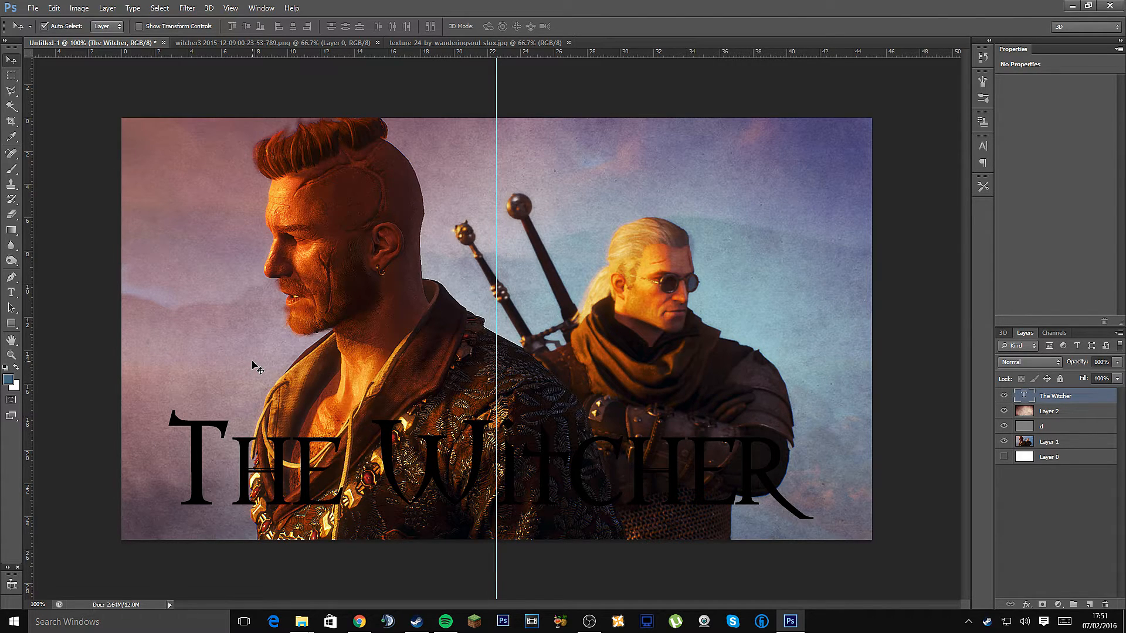
drag(402, 55, 411, 329)
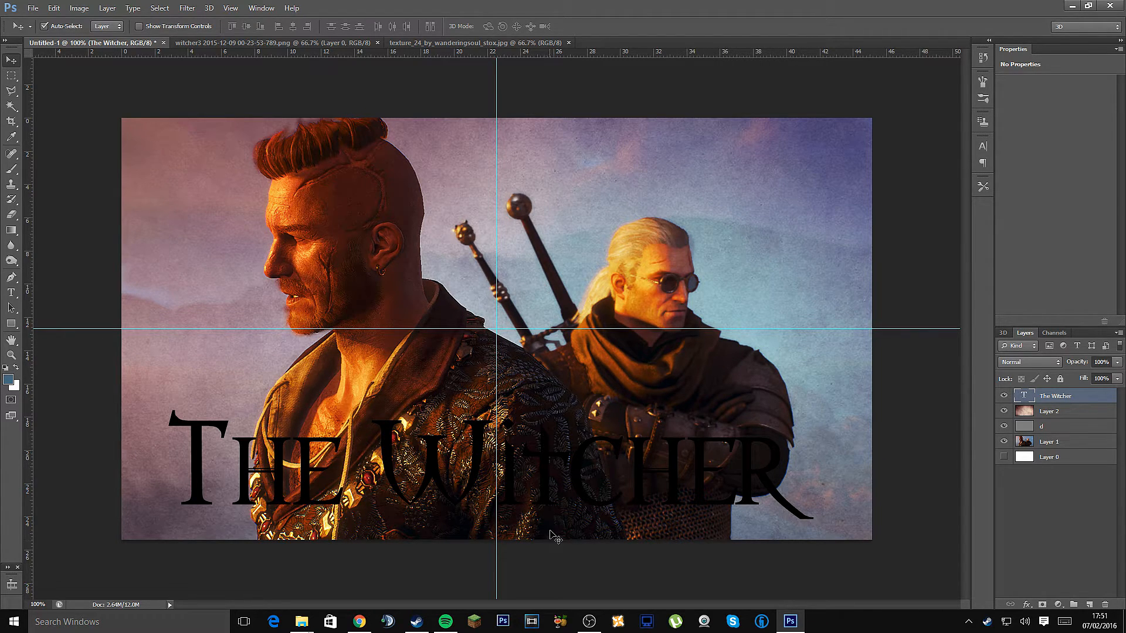
- Remove both centre guides from the image
drag(497, 102, 23, 129)
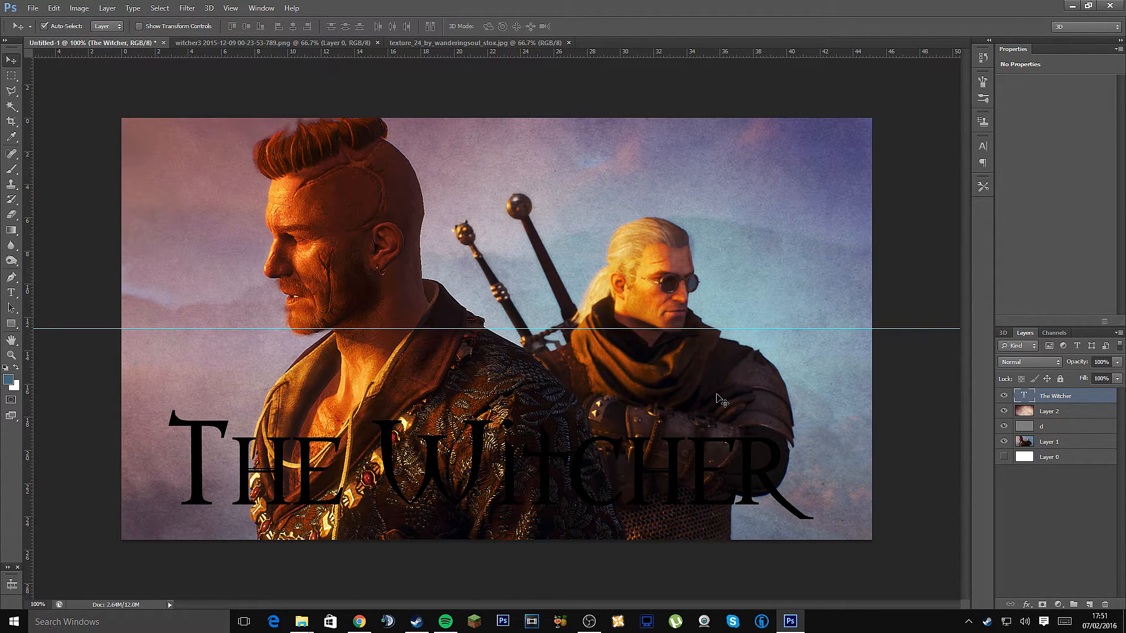
drag(922, 327, 867, 21)
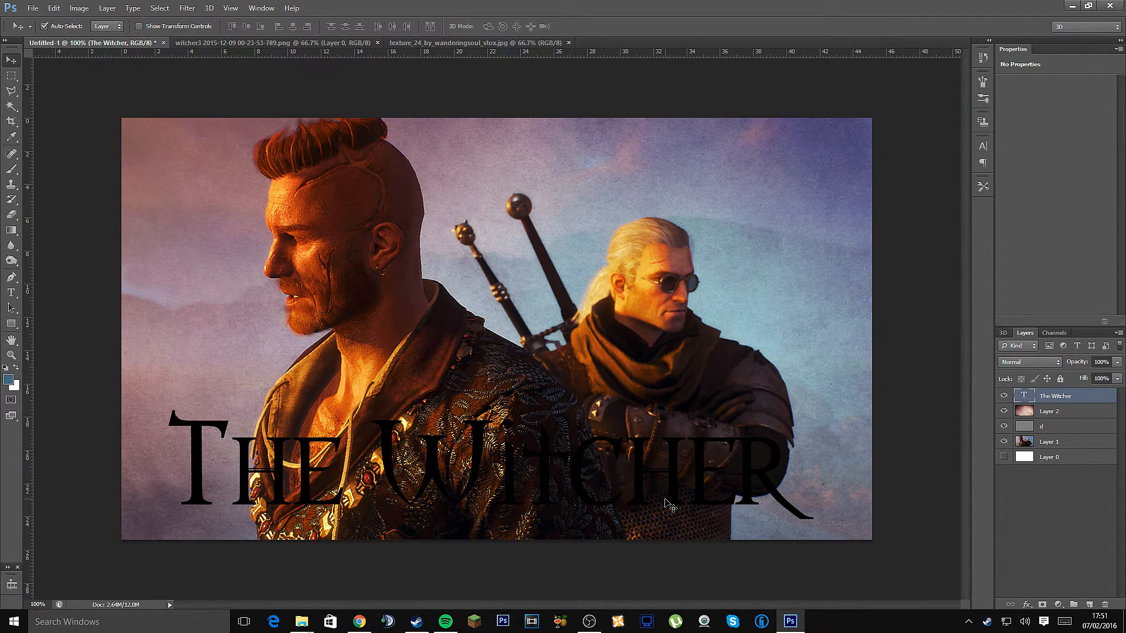
- Move the "The Witcher" text down close to the image's lower edge, at about X 618 px, Y 622.5 px
key(ctrl+t)
drag(635, 469, 642, 488)
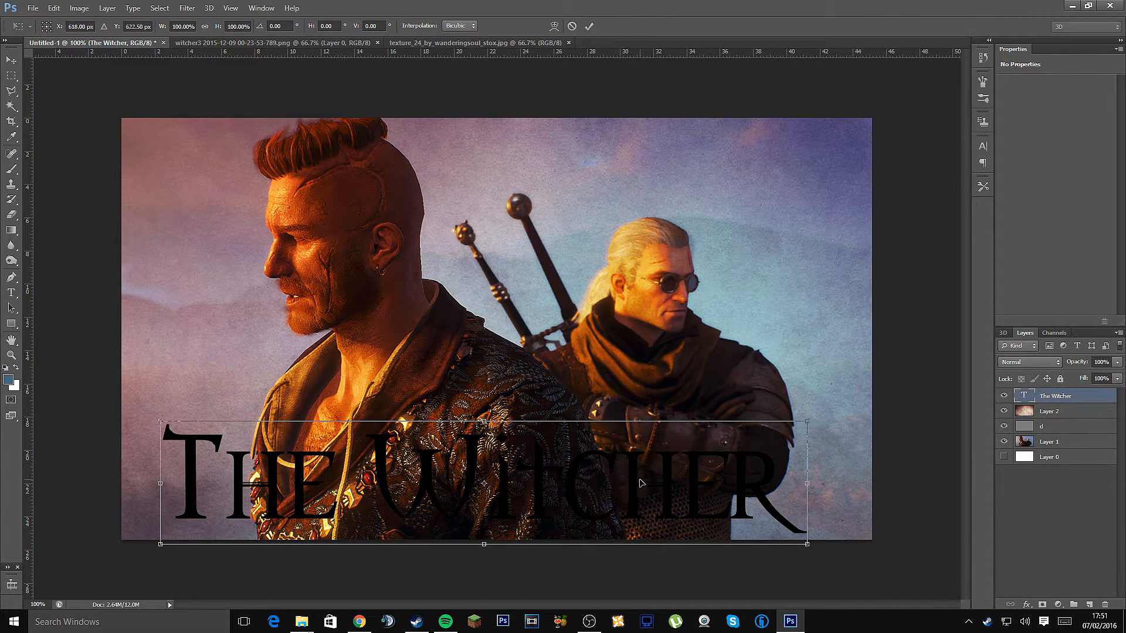
click(588, 26)
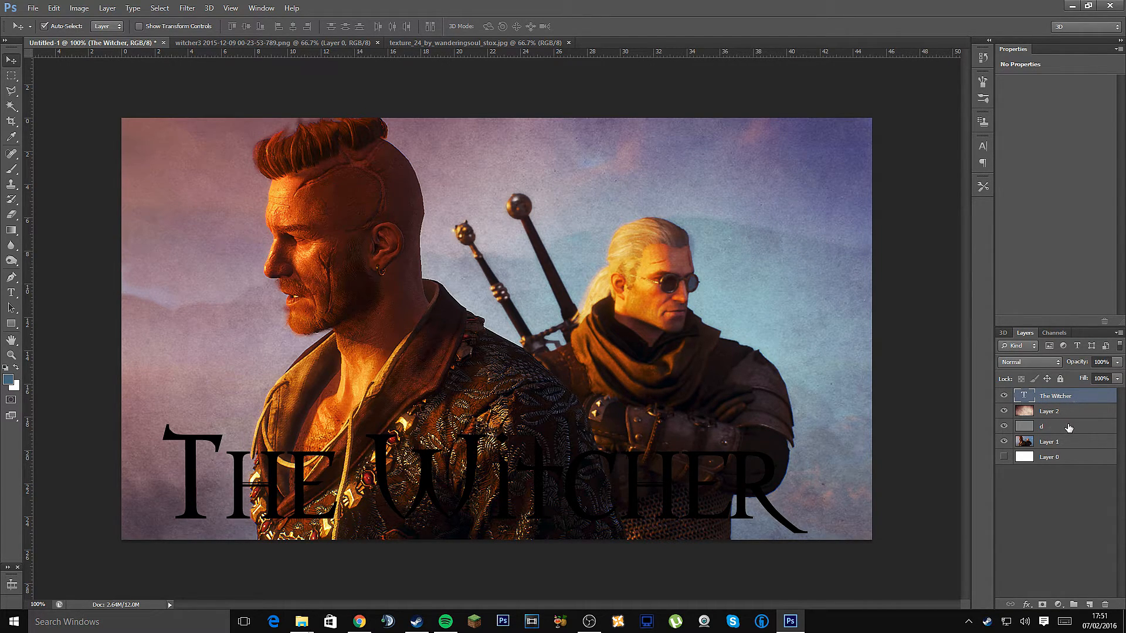
- Add Bevel & Emboss with Contour, Stroke and Drop Shadow layer effects to the "The Witcher" text
click(1027, 605)
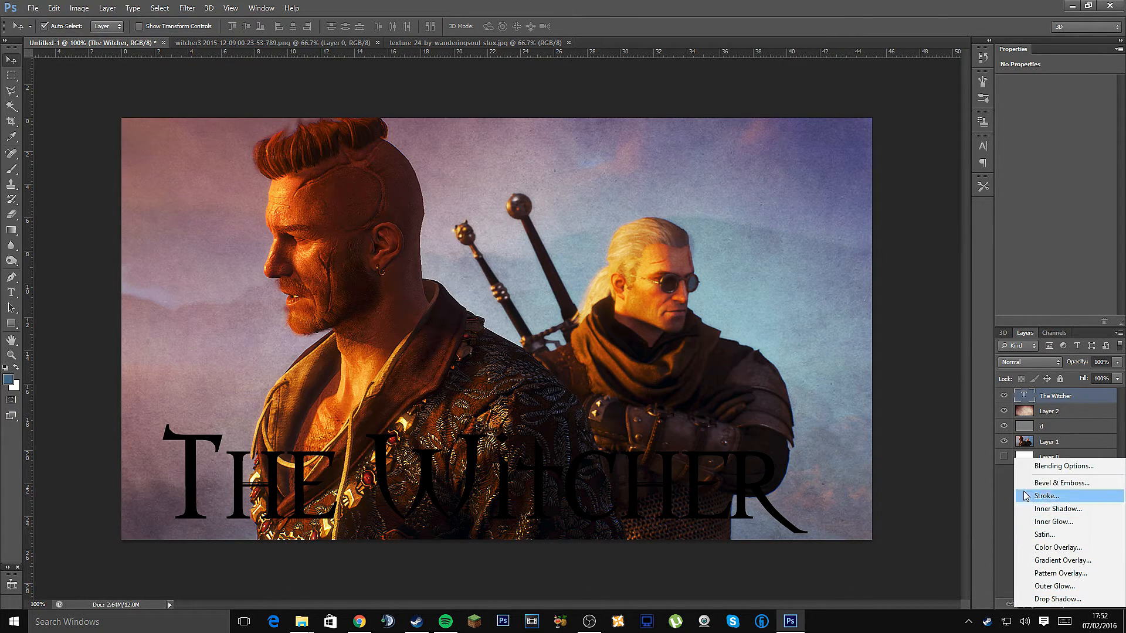
click(1048, 467)
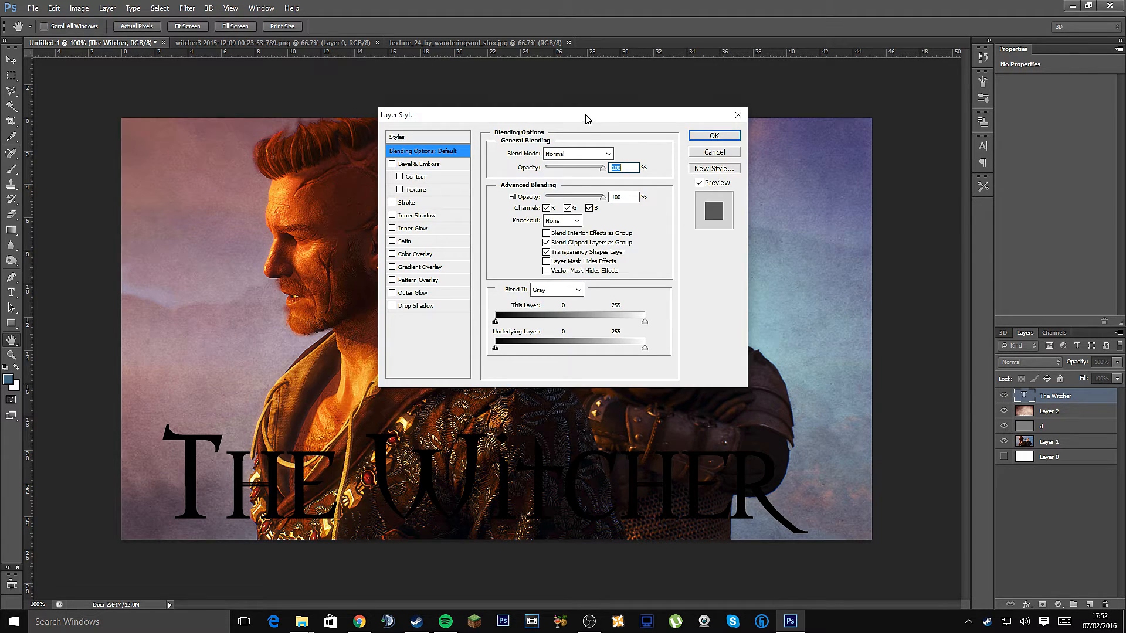
drag(584, 114, 766, 99)
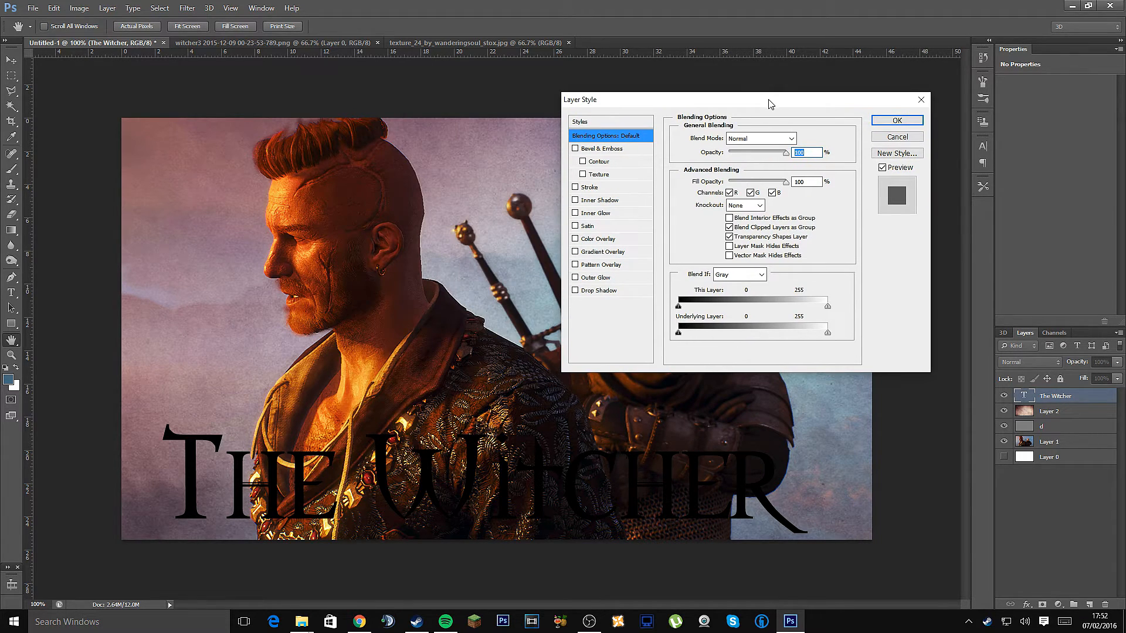
click(575, 149)
click(583, 162)
click(576, 188)
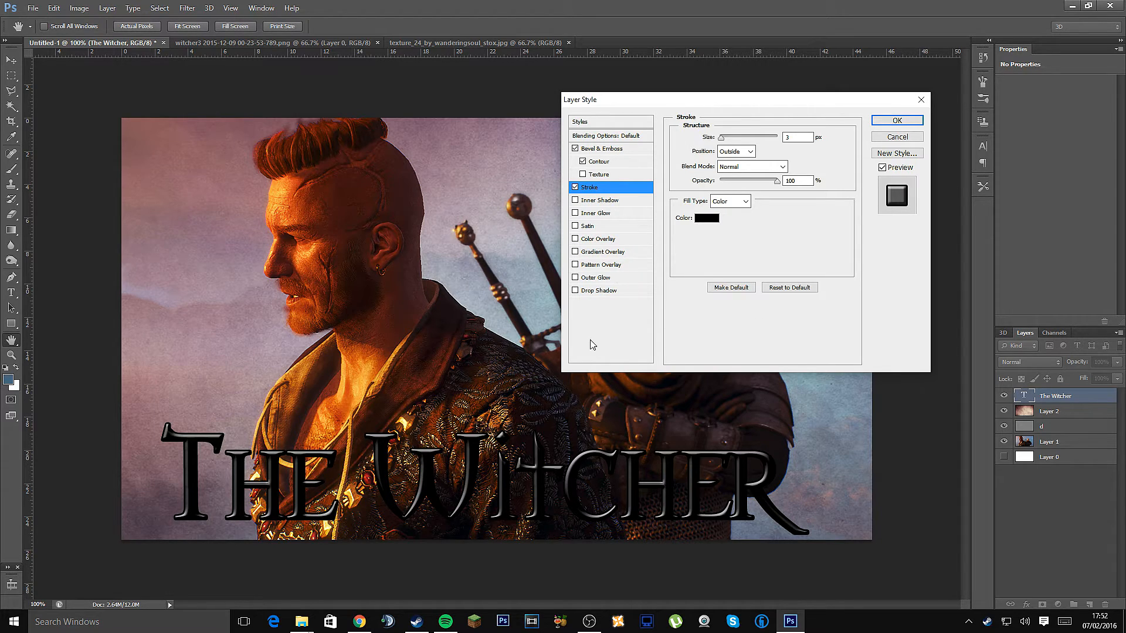
click(575, 291)
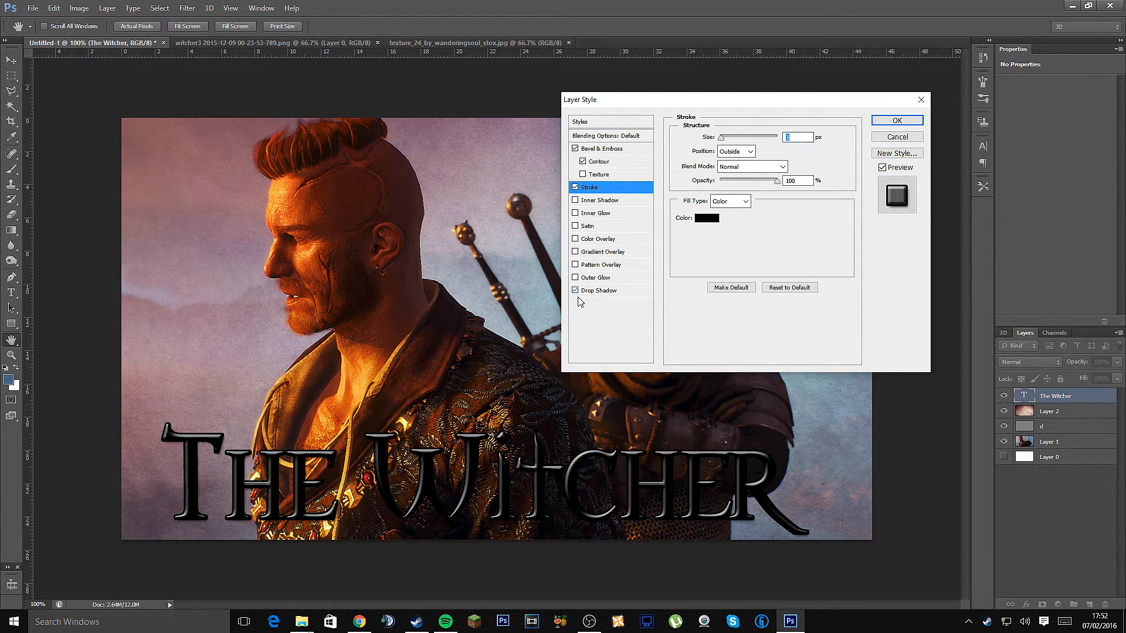
click(608, 291)
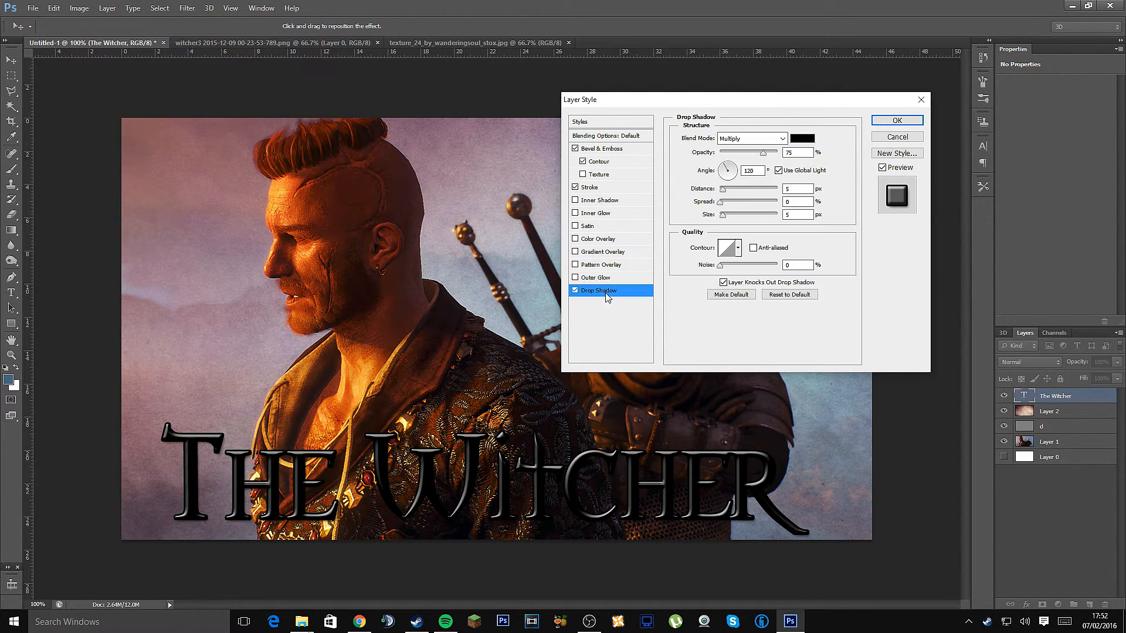
- Add a gradient overlay to the text and try the orange new and blue-to-black gradient presets
click(604, 253)
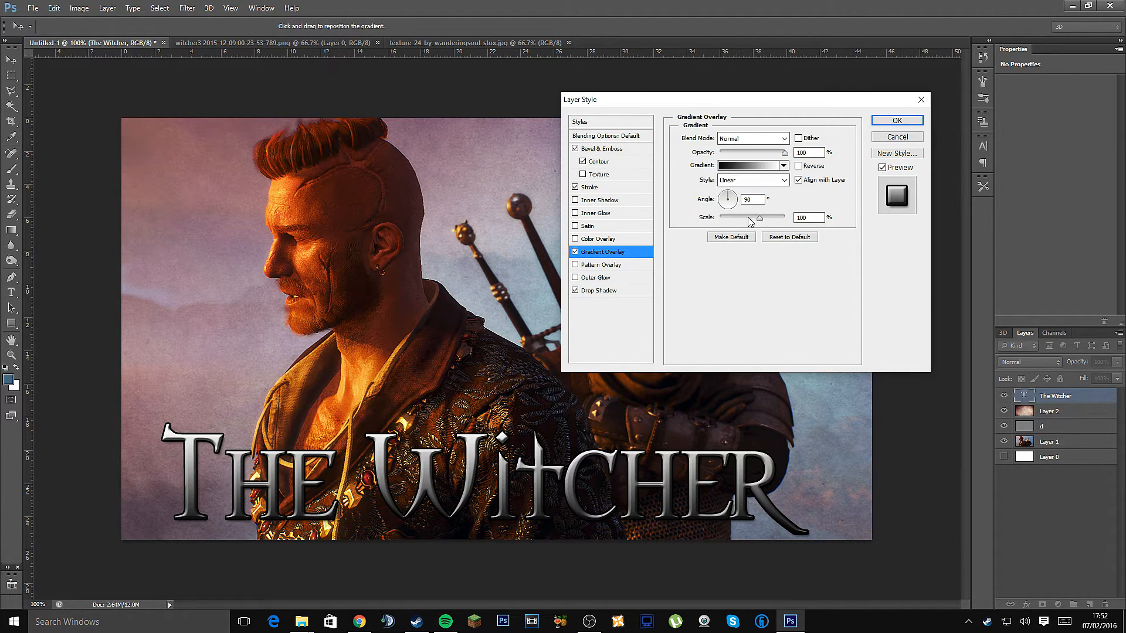
drag(707, 108, 841, 83)
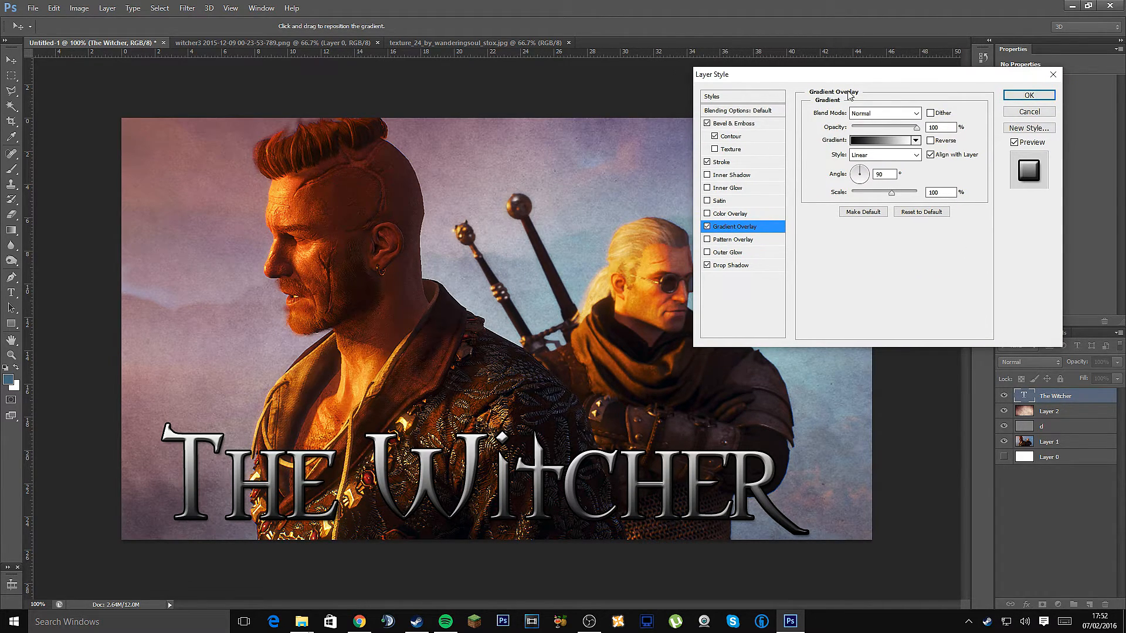
click(892, 141)
drag(905, 54, 670, 46)
click(747, 44)
click(885, 146)
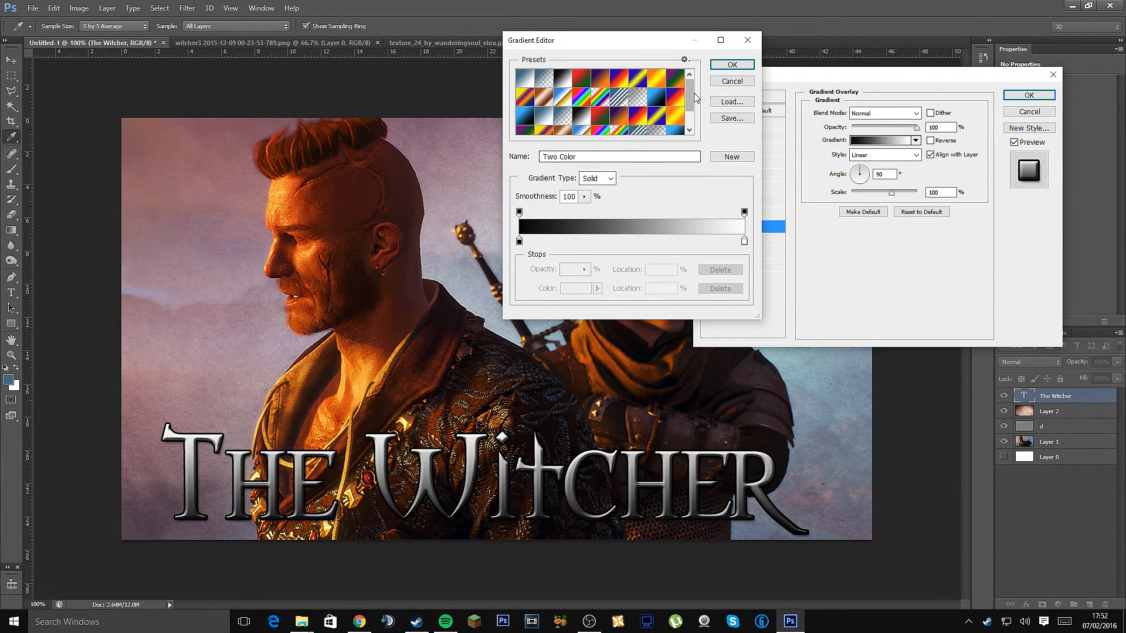
scroll(684, 131, down, 2)
click(586, 128)
click(564, 134)
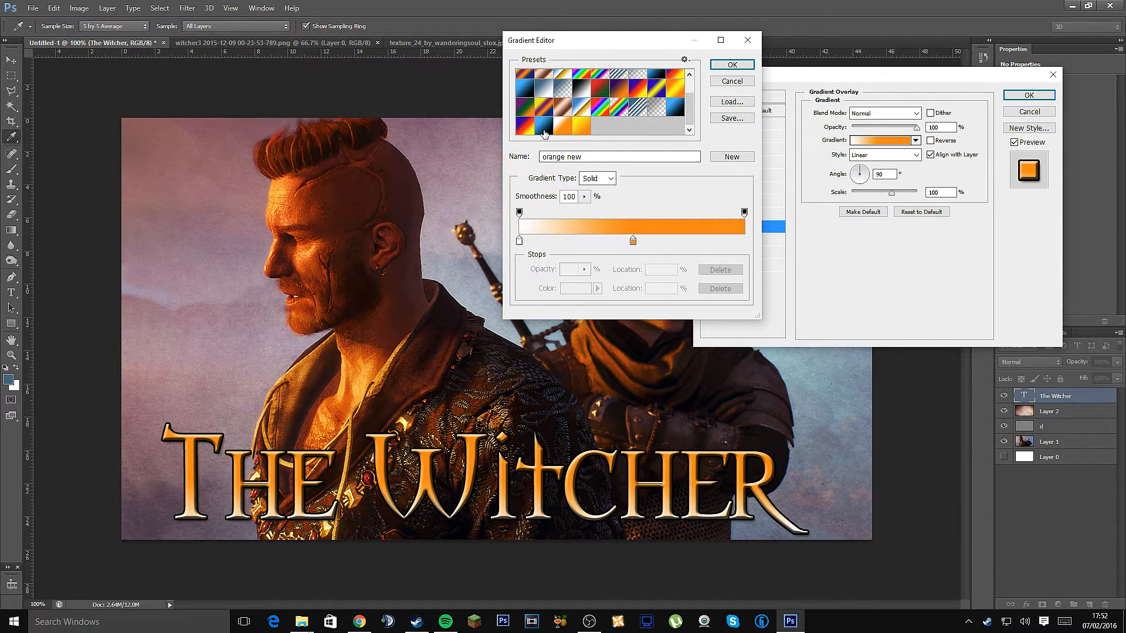
click(540, 133)
scroll(690, 130, up, 2)
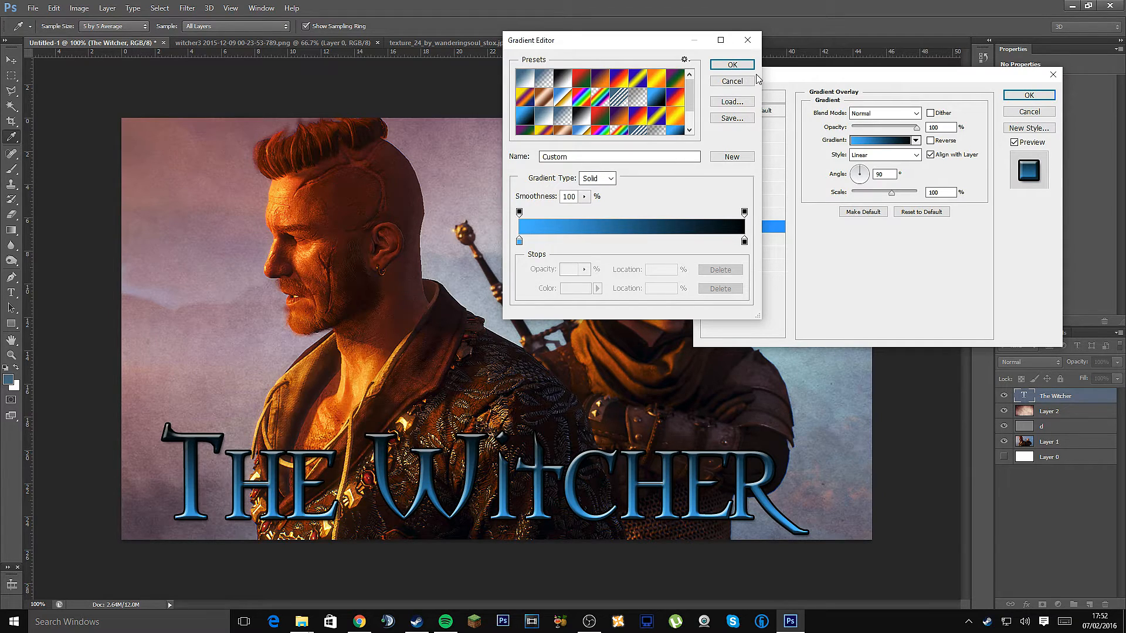
- Pick the blue-grey to white gradient preset and change its blue-grey colour stop to 020202
click(526, 80)
click(518, 213)
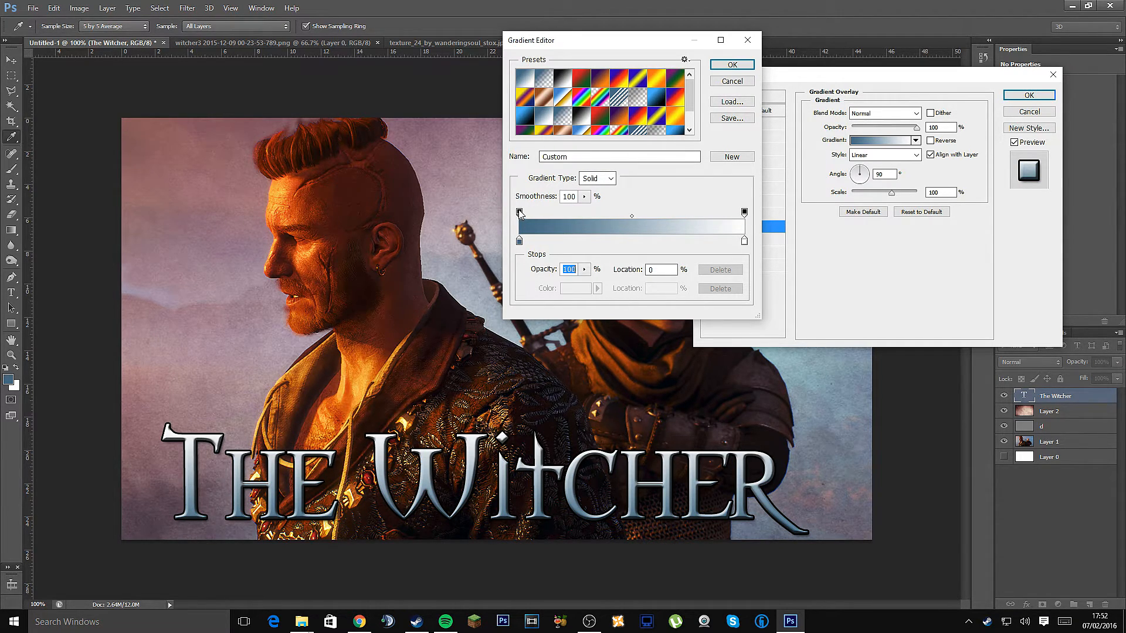
click(519, 240)
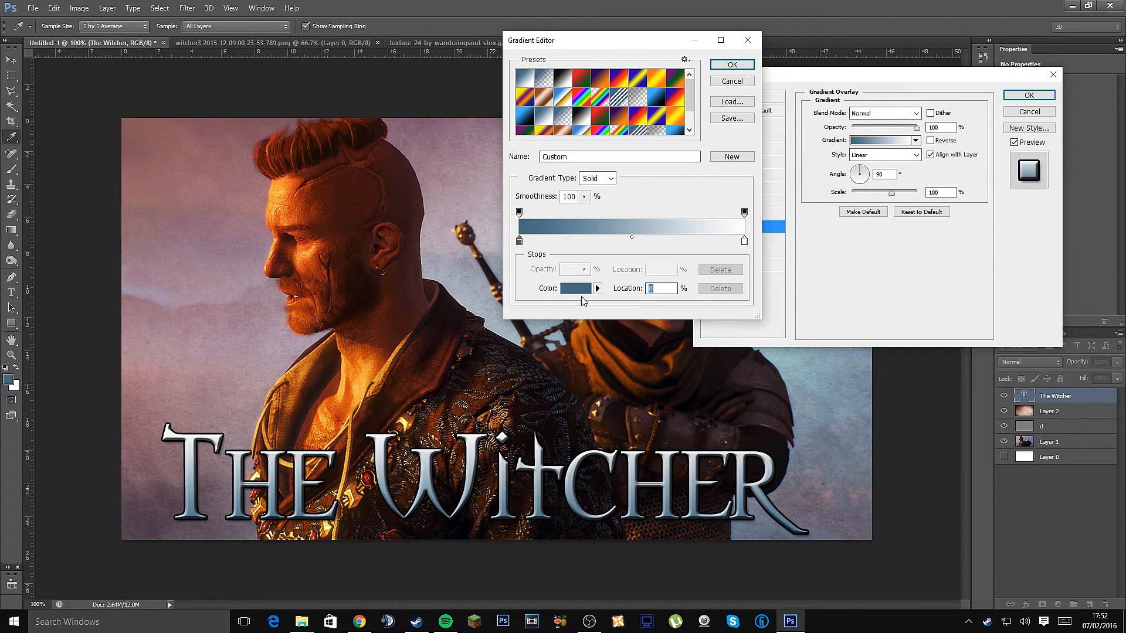
click(576, 290)
drag(826, 291, 760, 340)
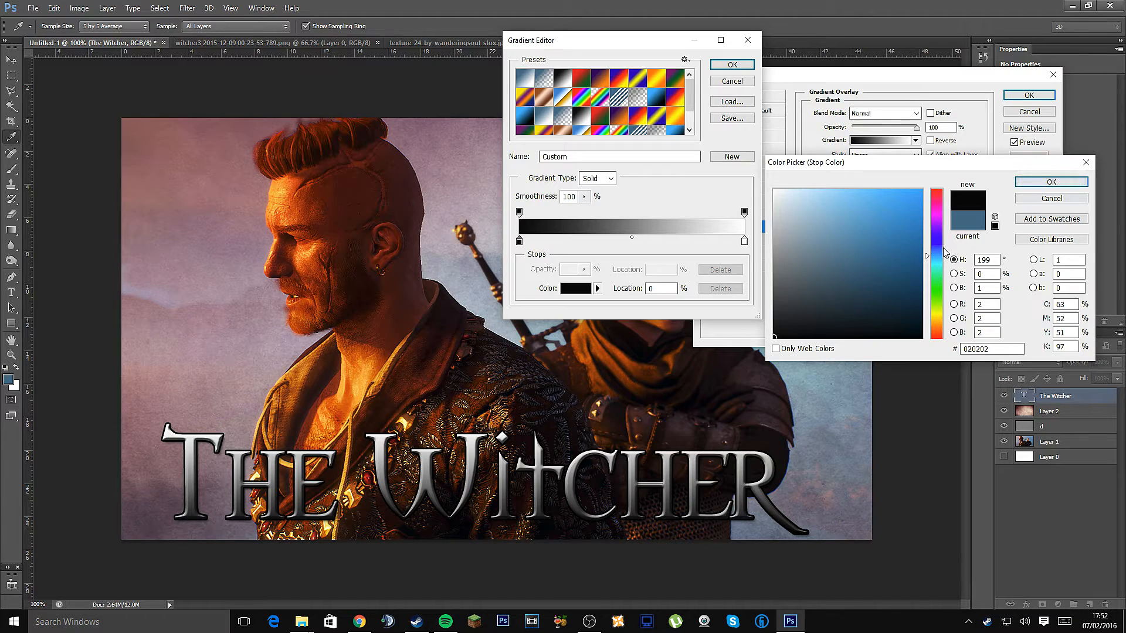
click(1054, 183)
- Shift the gradient's black colour stop to a location of 32% and apply the gradient
drag(519, 241, 680, 252)
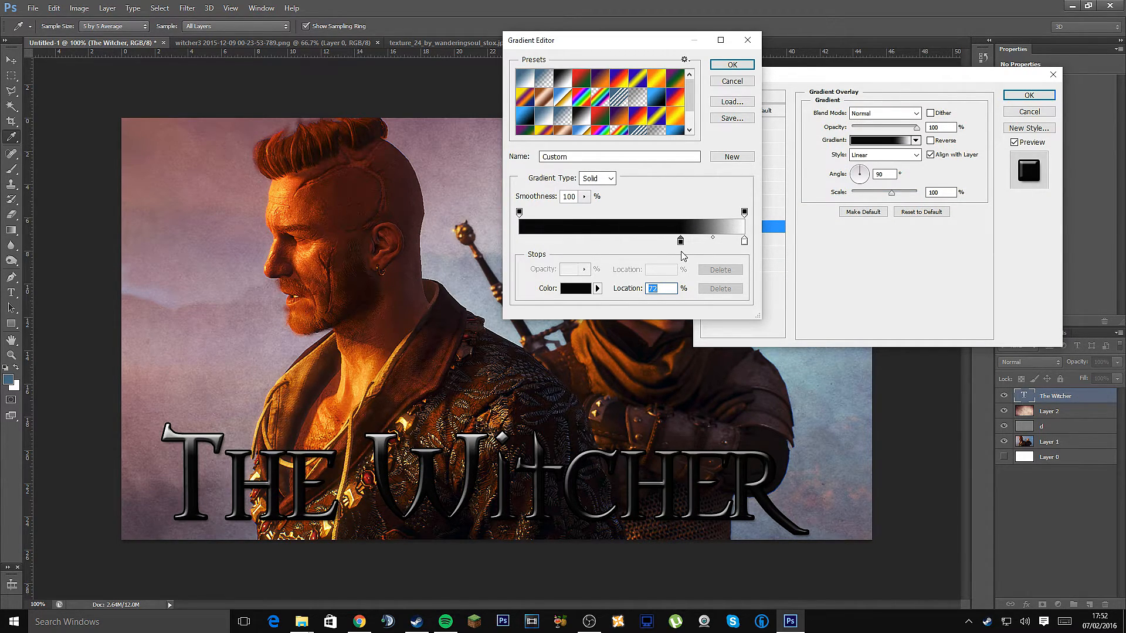
drag(685, 251, 593, 242)
drag(690, 107, 682, 127)
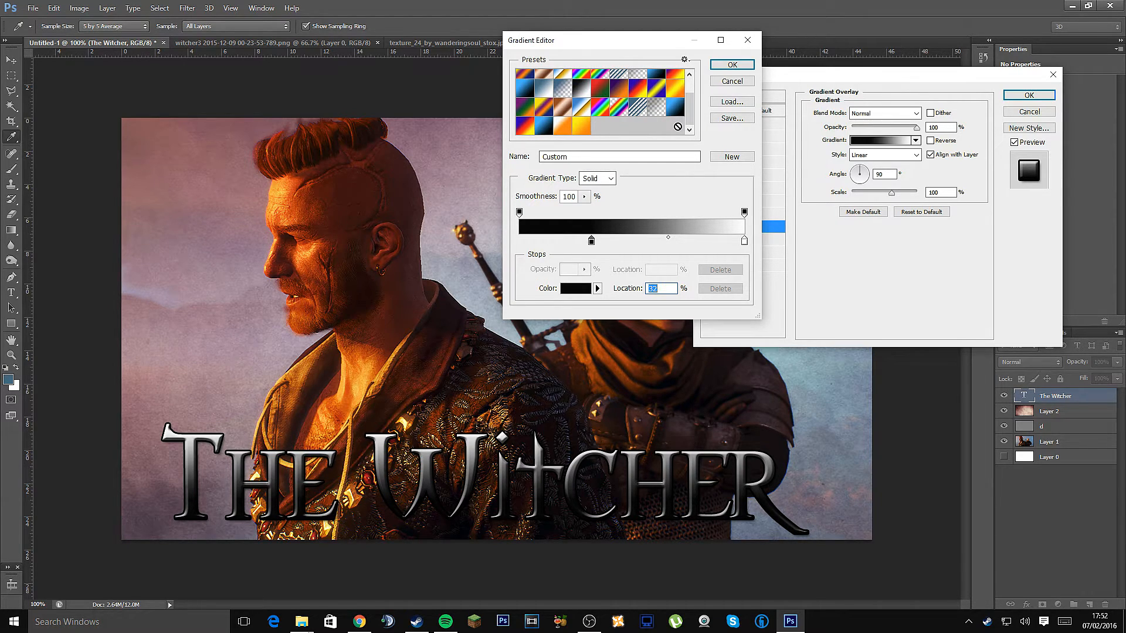
click(741, 66)
- Try white as the text's stroke colour and return it to black
click(722, 162)
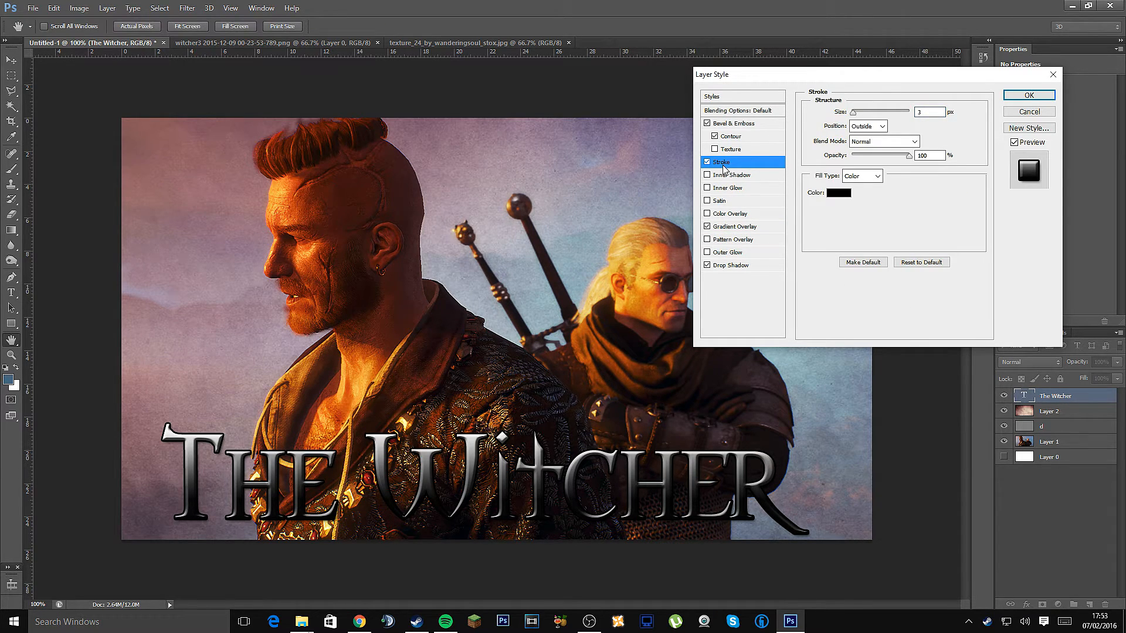
click(838, 197)
drag(788, 201, 735, 192)
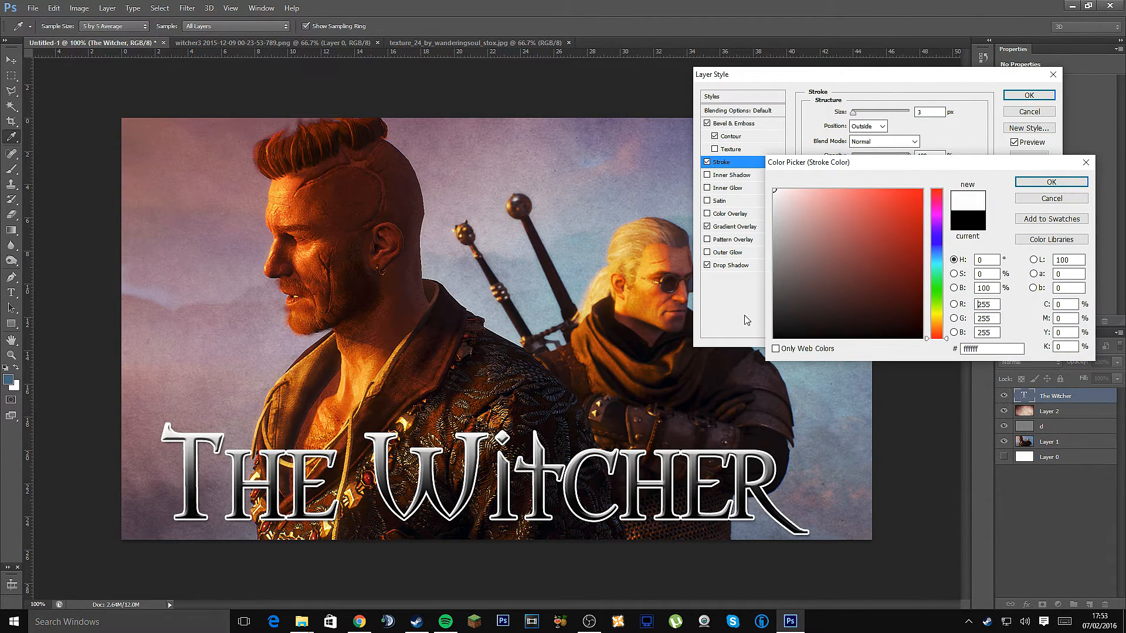
click(774, 338)
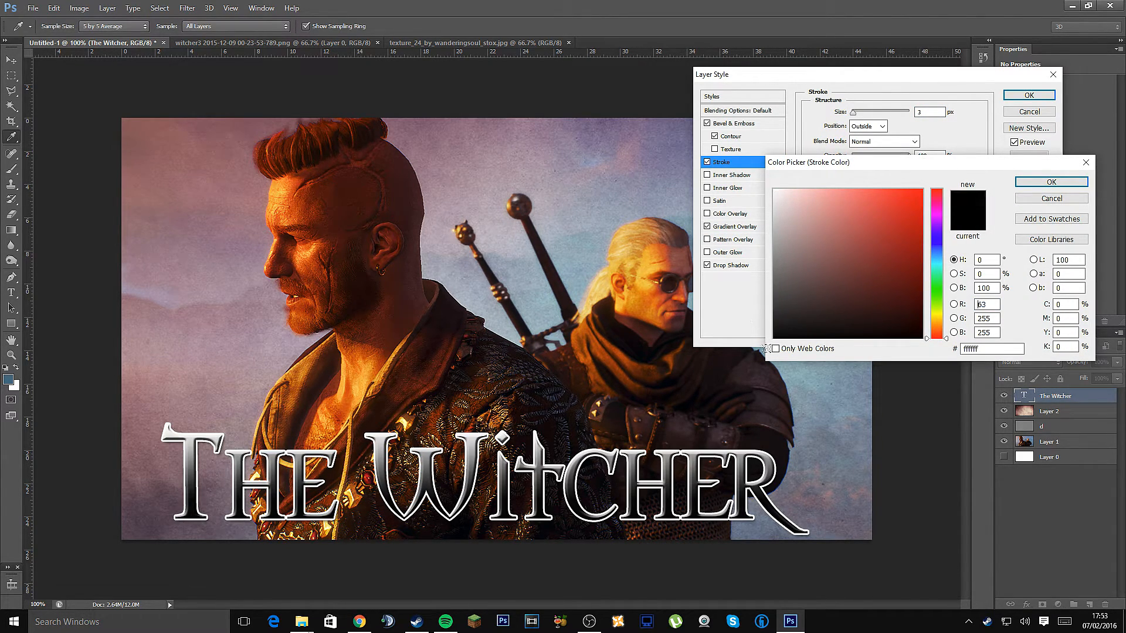
click(1051, 181)
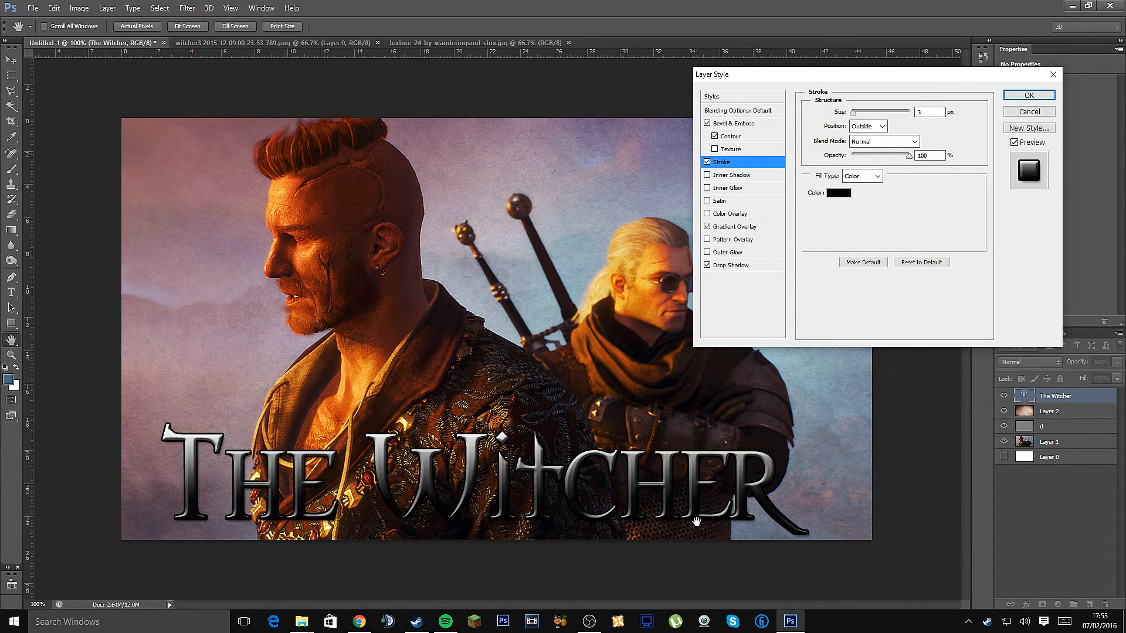
- Try various gradient overlay presets on the text, including Violet, Orange, orange and yellow, and orange new, and discard the gradient changes
click(739, 227)
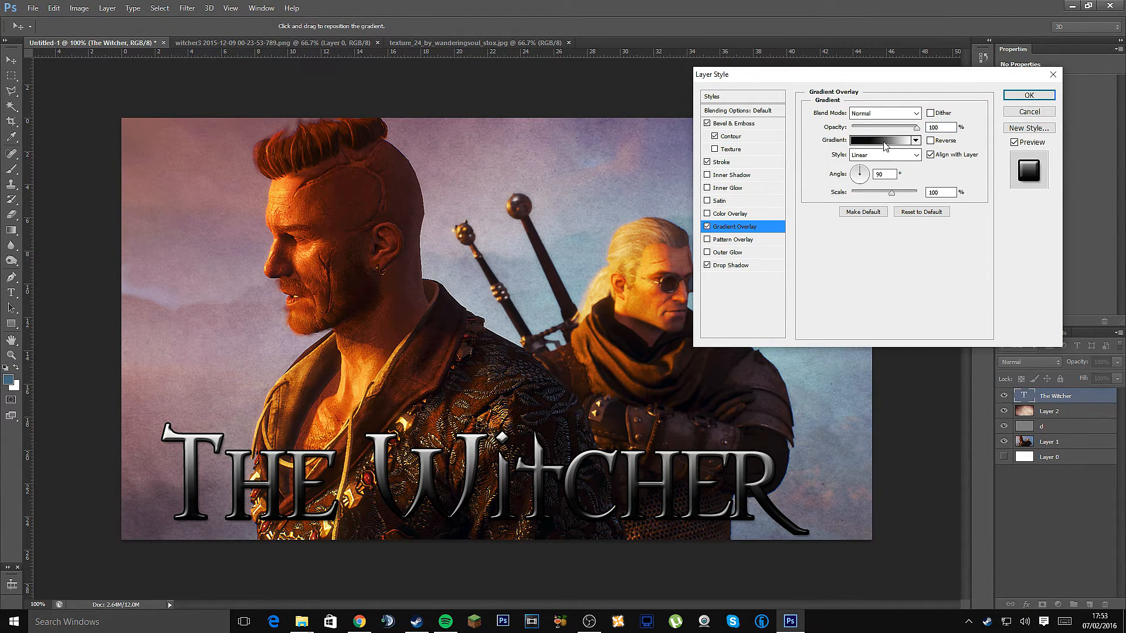
click(884, 141)
drag(691, 88, 692, 105)
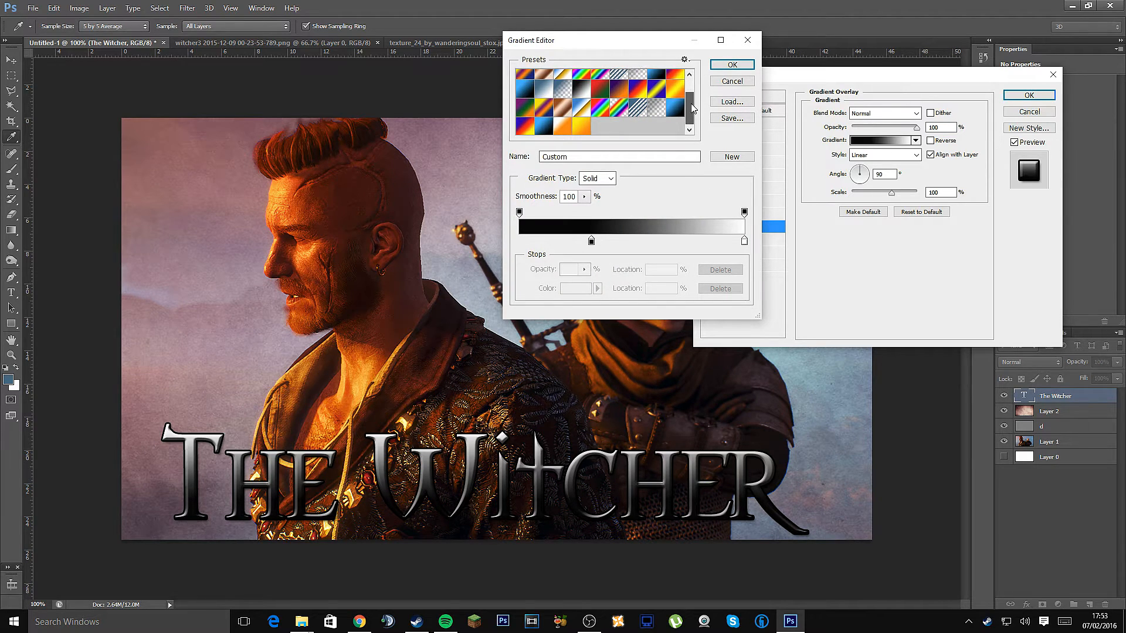
click(545, 126)
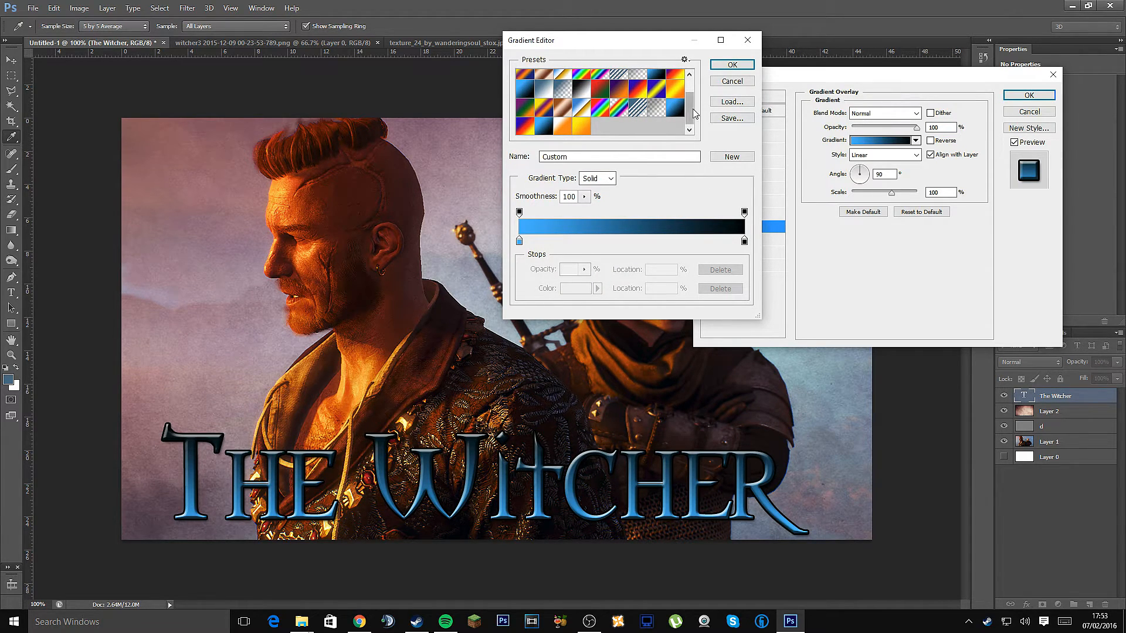
drag(693, 113, 692, 96)
click(581, 81)
click(600, 81)
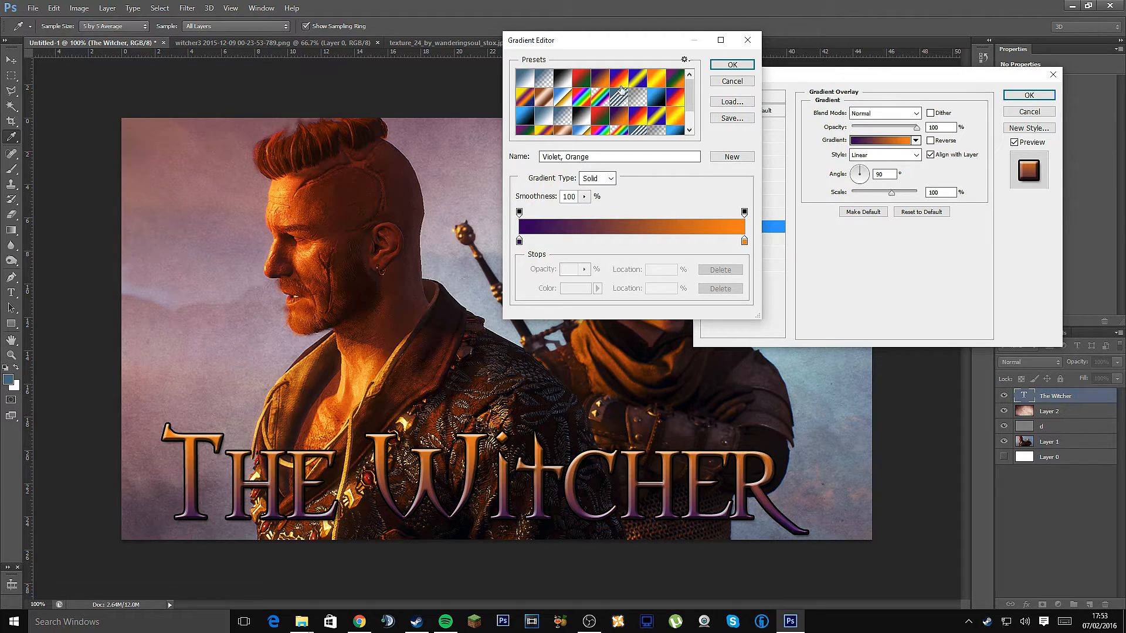
click(600, 116)
scroll(659, 109, down, 1)
click(582, 109)
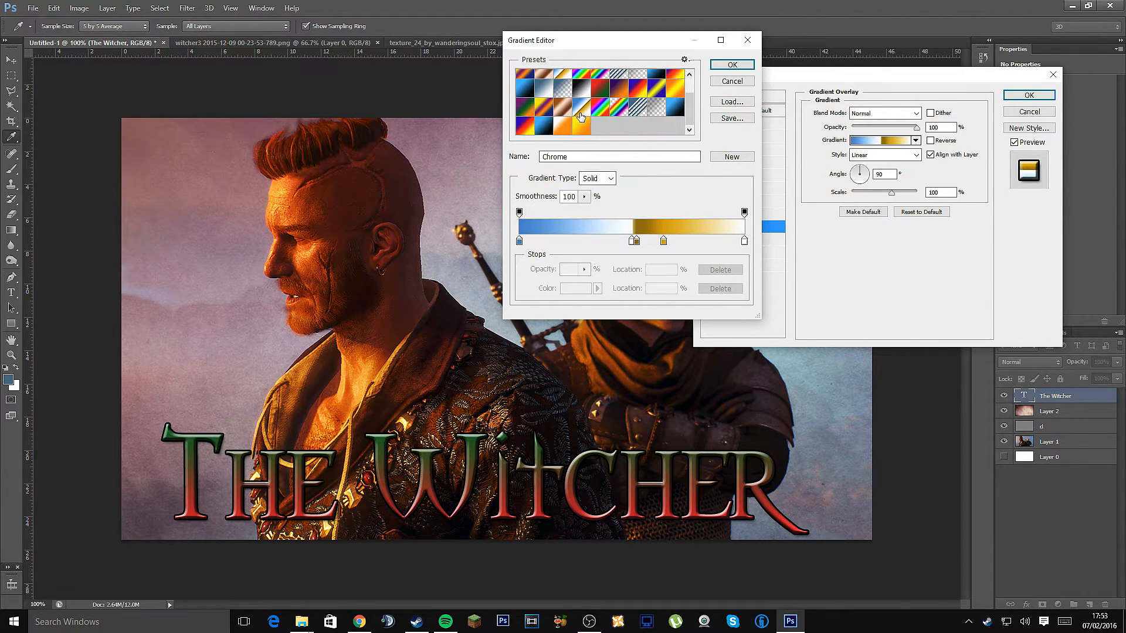
click(584, 134)
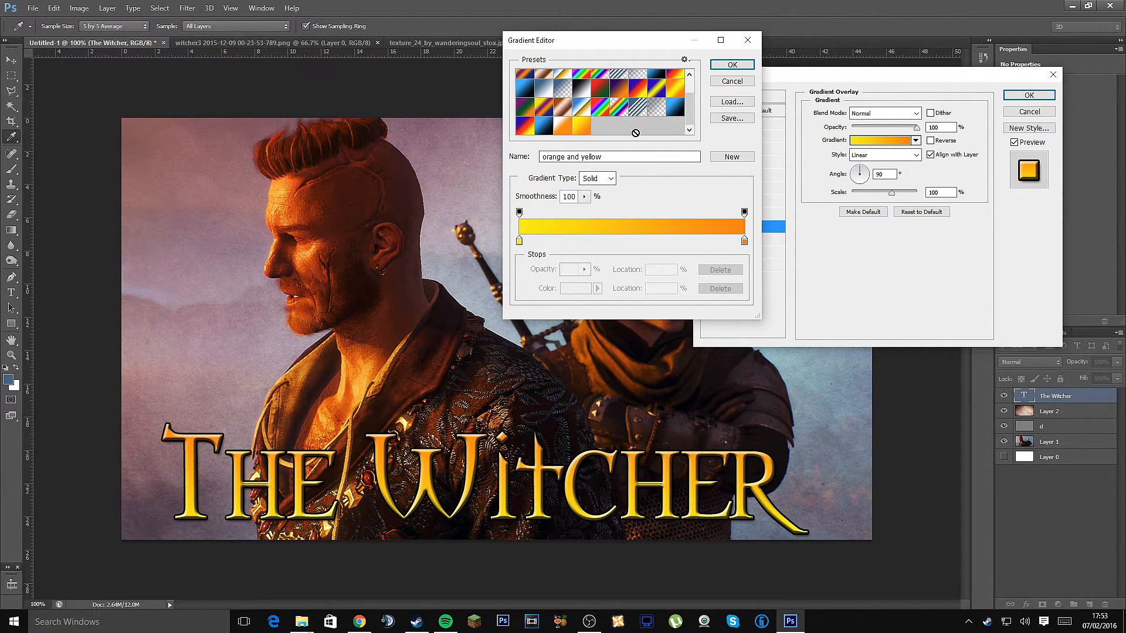
click(561, 126)
click(544, 126)
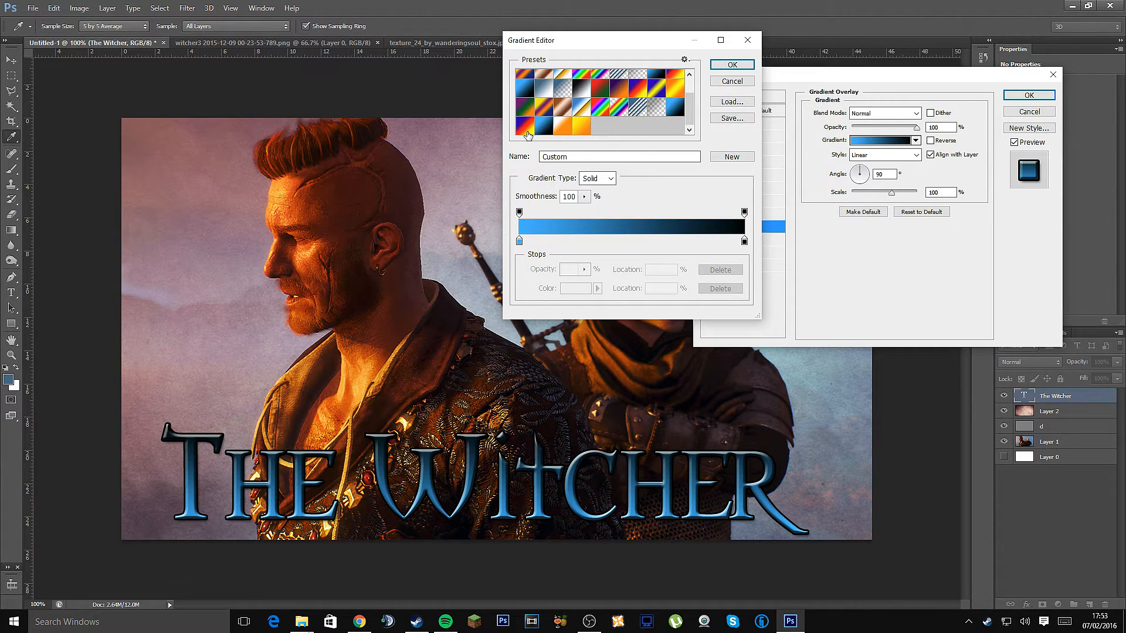
click(526, 133)
click(674, 108)
scroll(691, 111, up, 3)
click(652, 81)
click(595, 85)
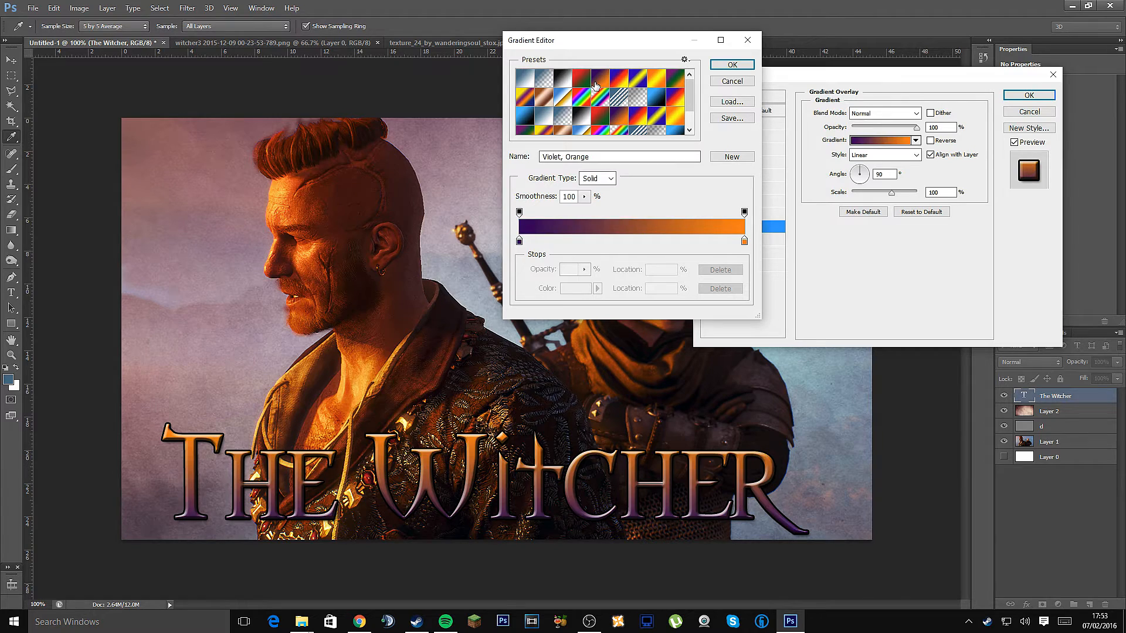
click(577, 80)
click(649, 86)
click(672, 88)
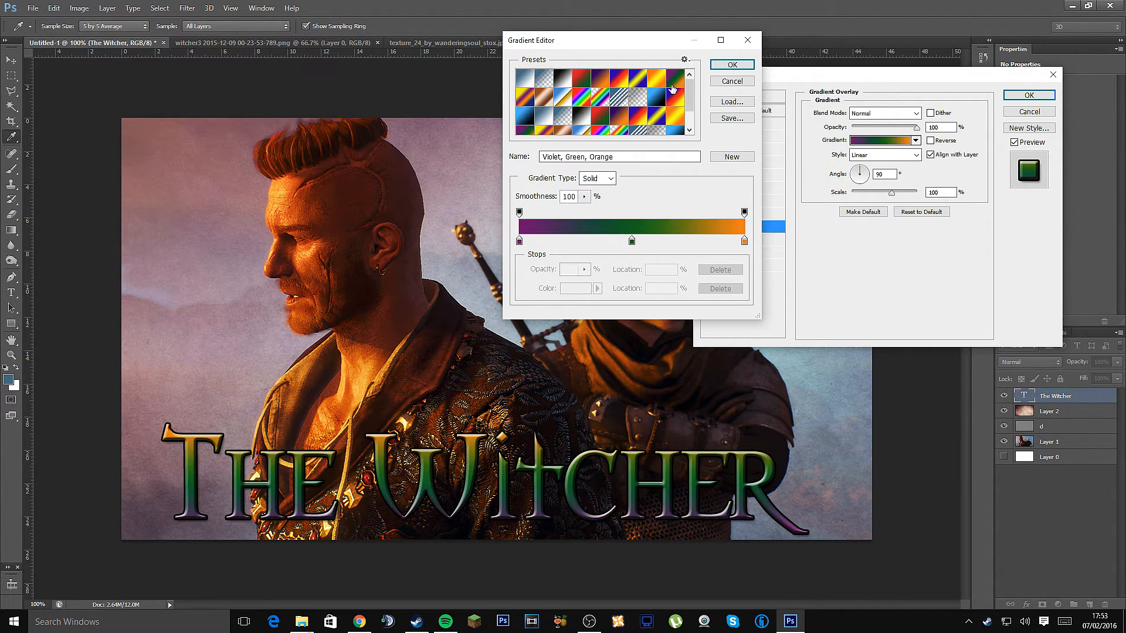
click(556, 121)
scroll(576, 121, down, 2)
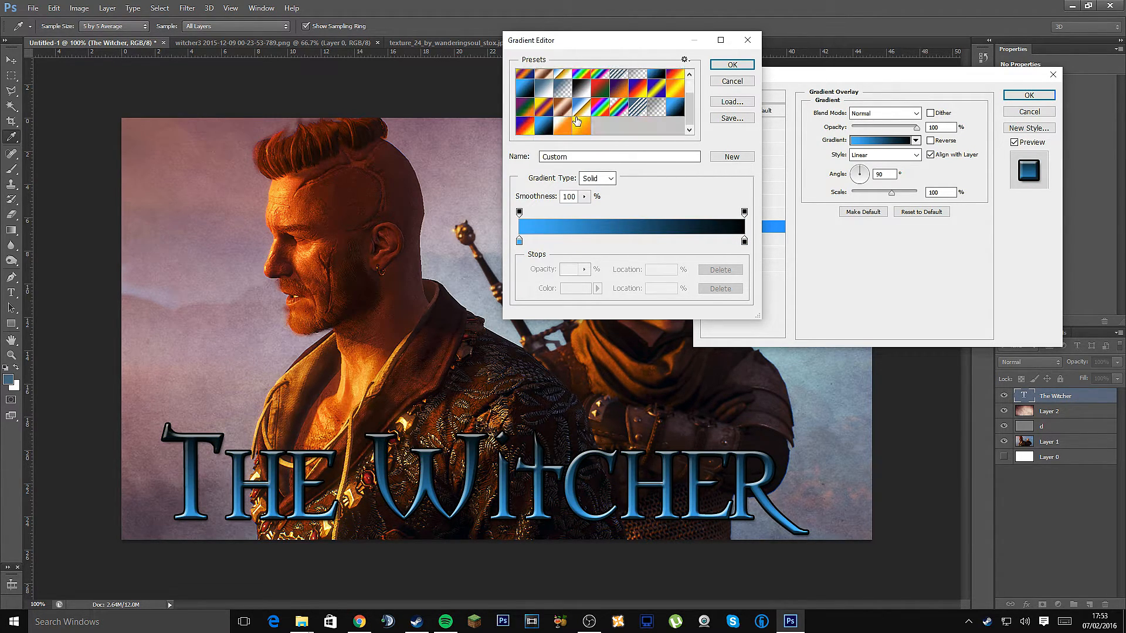
click(579, 132)
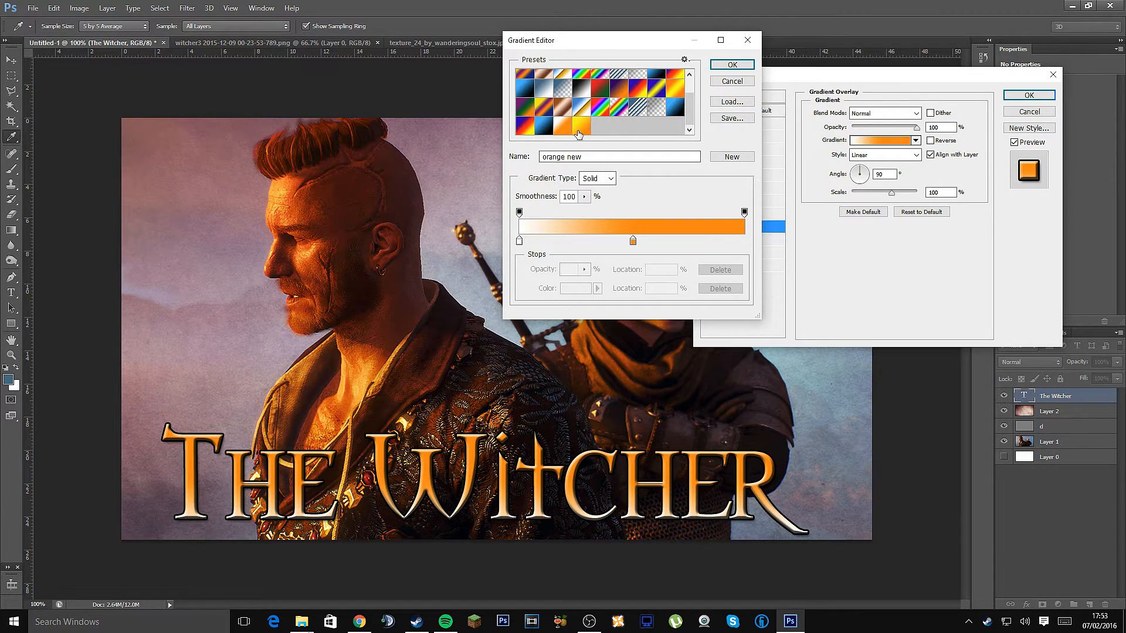
click(733, 81)
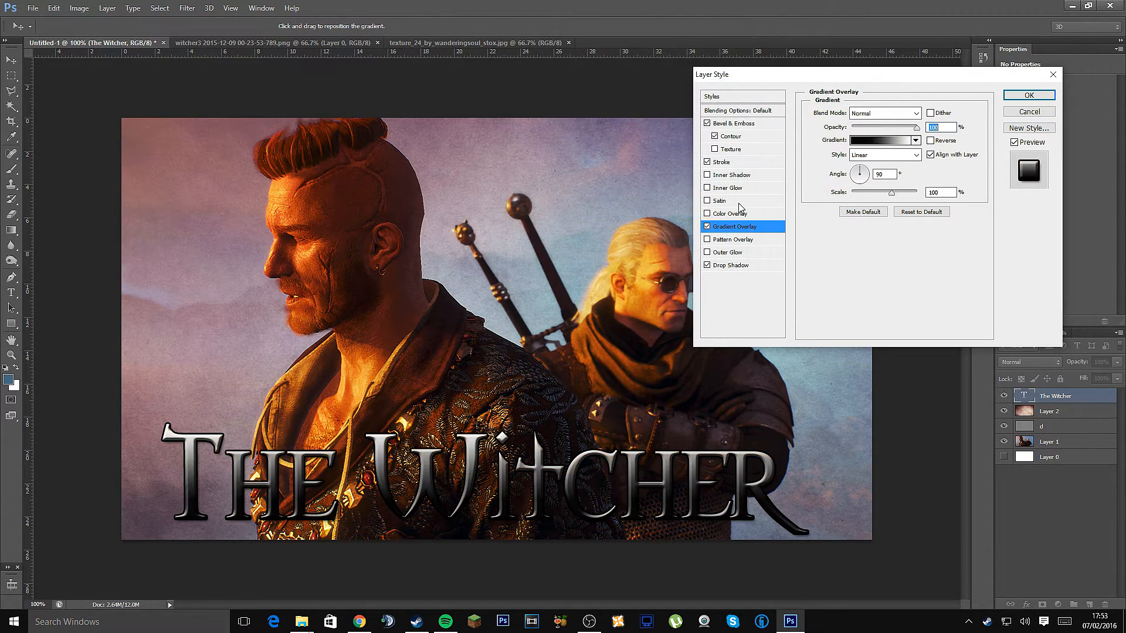
- Turn off the text's gradient overlay and set its stroke colour to white (ffffff)
click(707, 227)
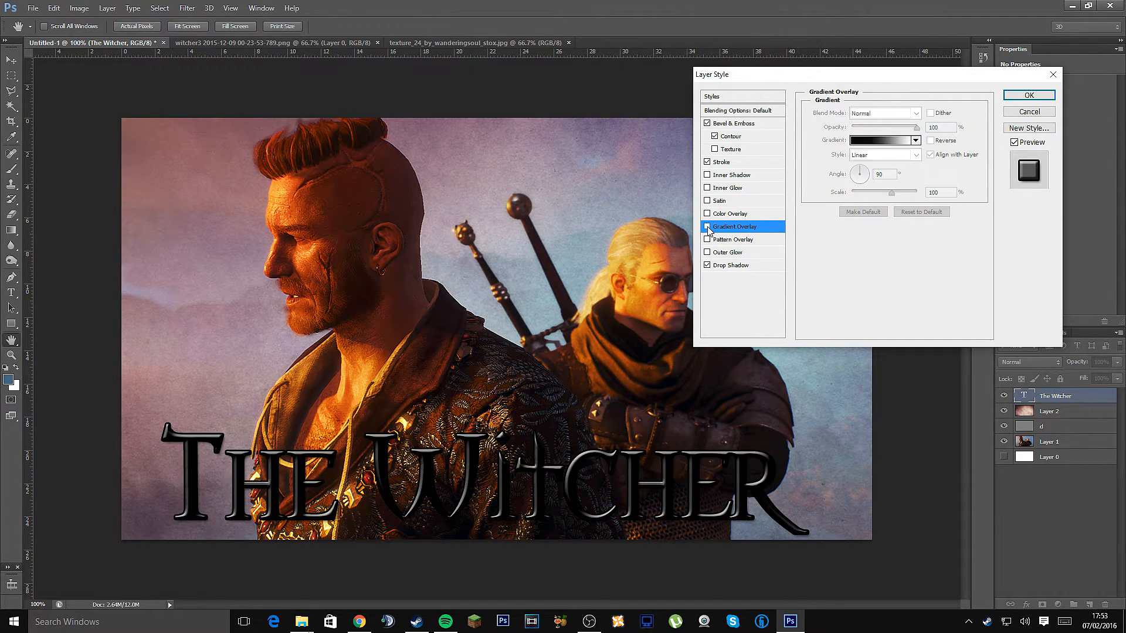
click(725, 164)
click(831, 185)
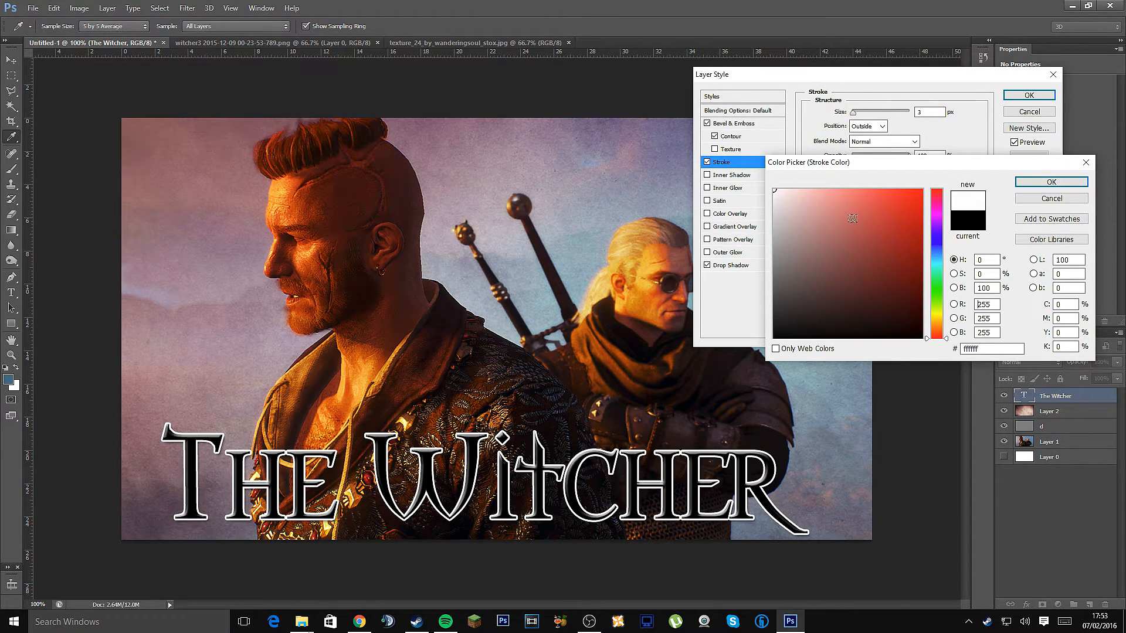
key(Return)
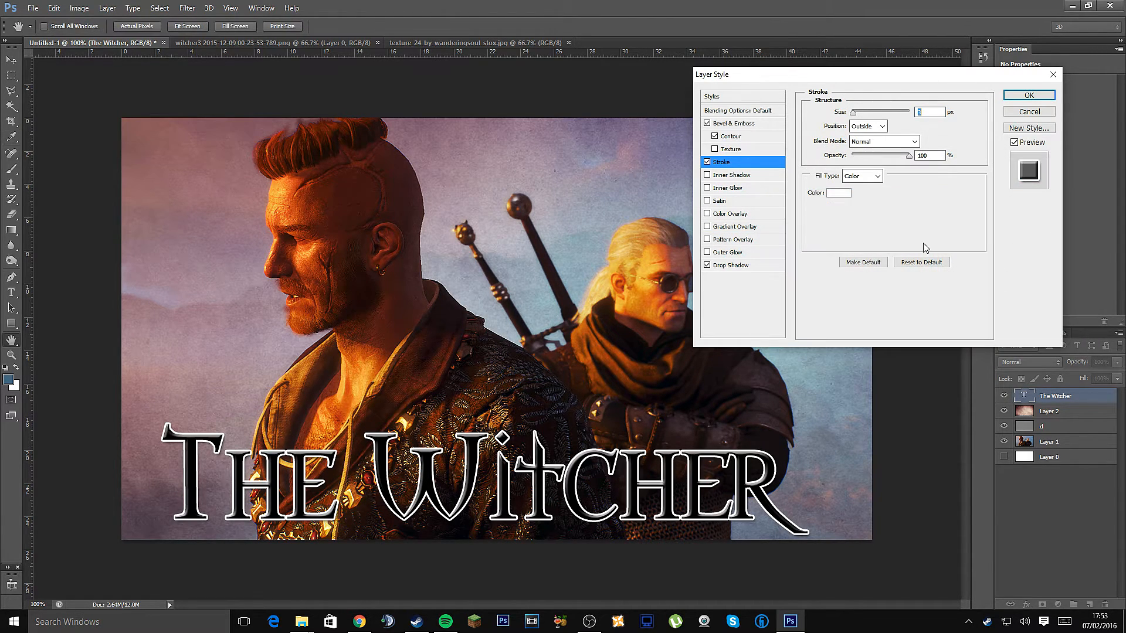
- Set the text's stroke colour to black
click(727, 150)
click(733, 164)
click(714, 148)
click(720, 165)
click(839, 192)
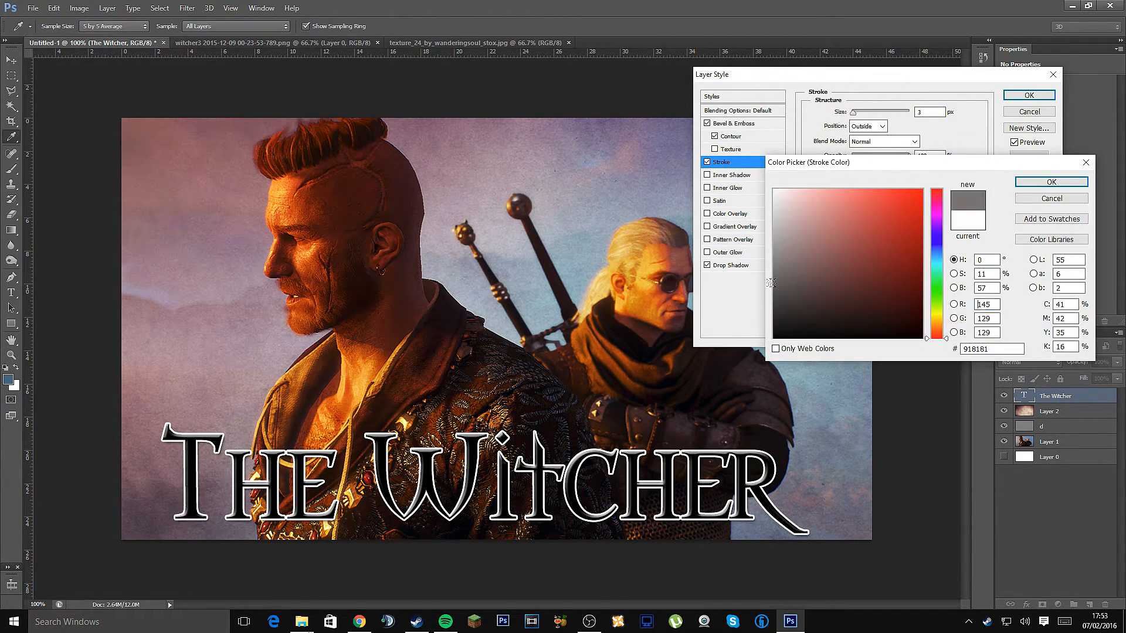
click(1052, 182)
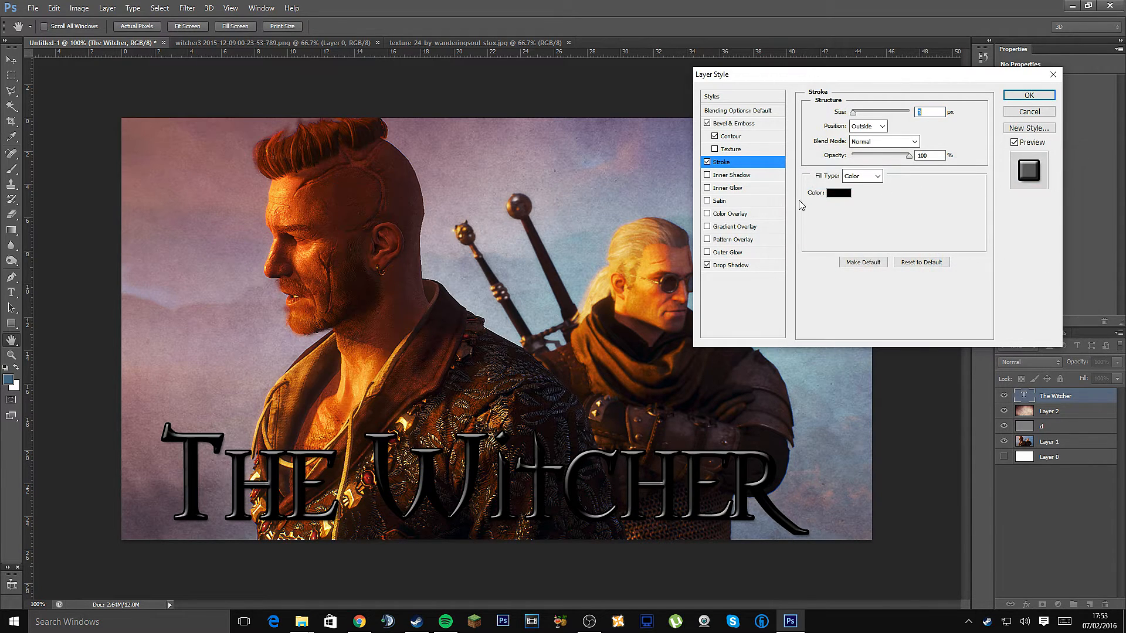
- Turn on the text's gradient overlay with the custom black-to-white gradient and apply the layer style
click(734, 227)
click(879, 141)
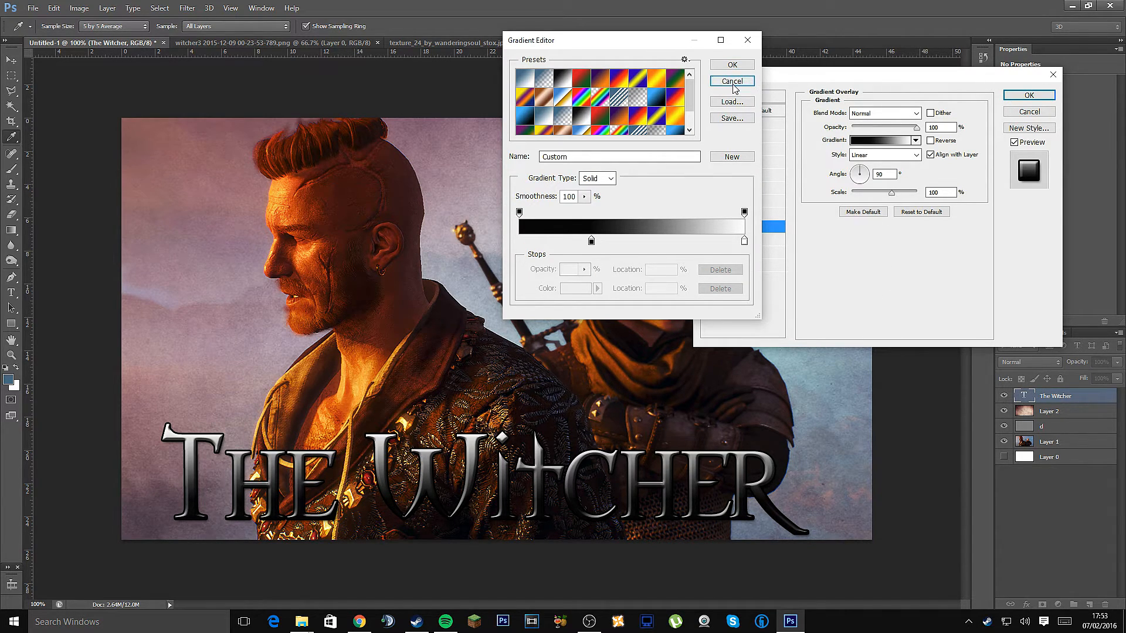
key(Return)
key(Return)
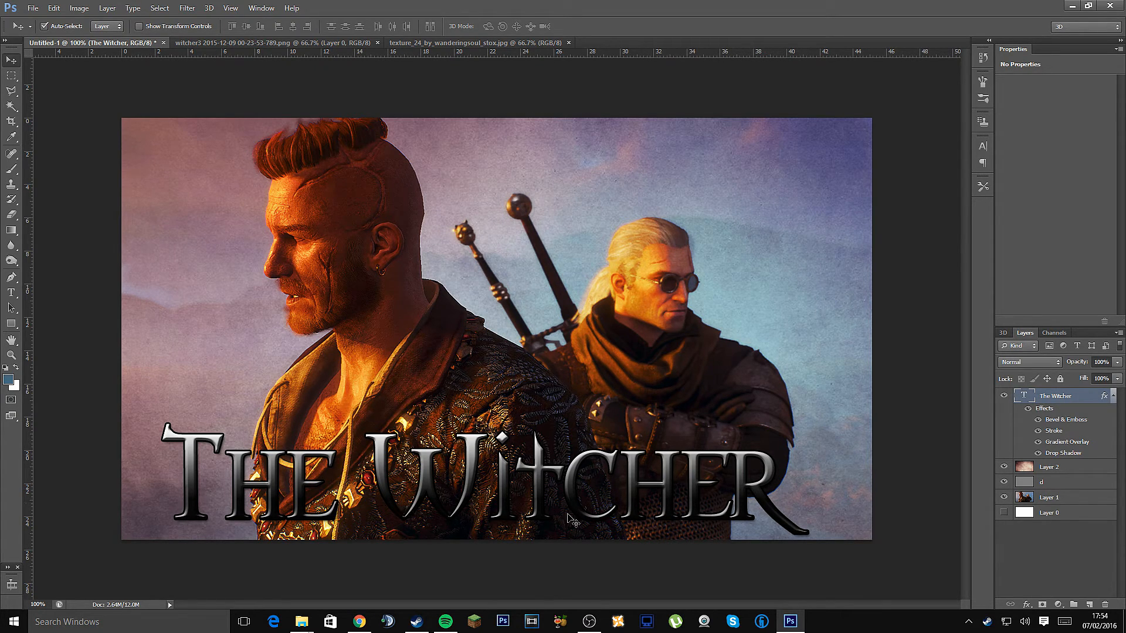
- Draw a rectangle shape of about 1136 x 219 px around the "The Witcher" text
click(14, 324)
click(67, 326)
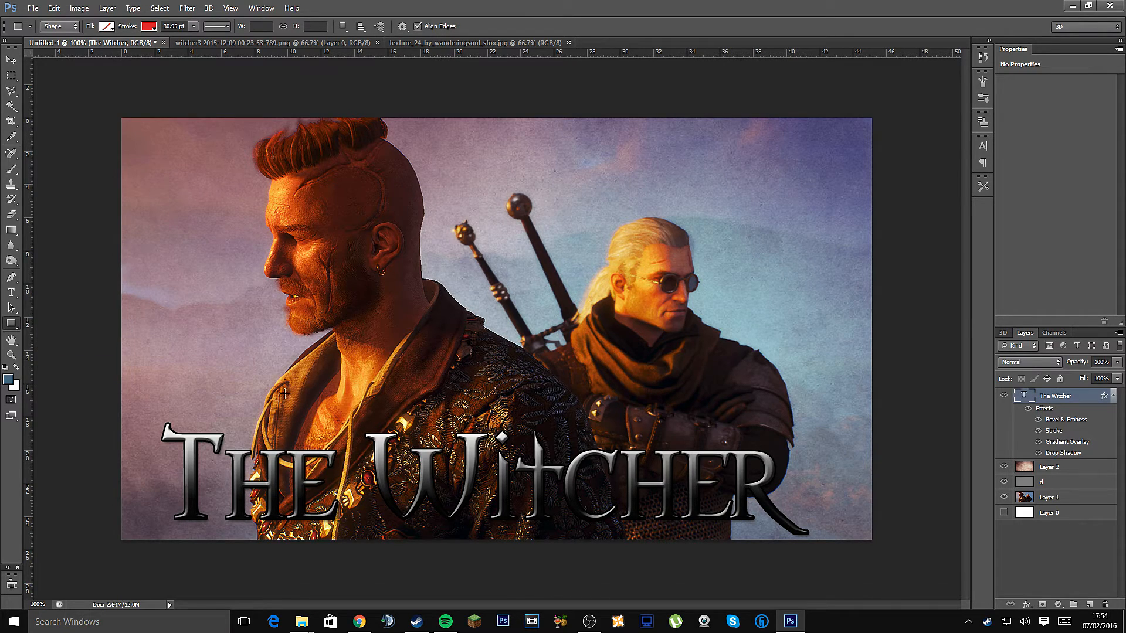
drag(152, 411, 817, 538)
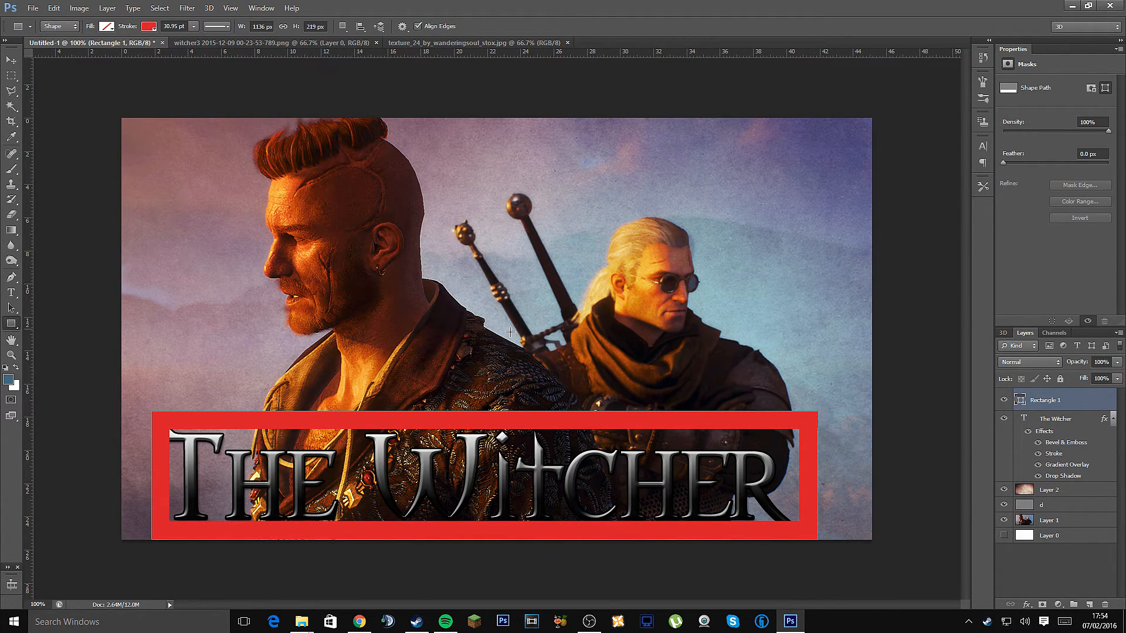
- Set both the stroke and the fill of the rectangle around the text to black
click(149, 27)
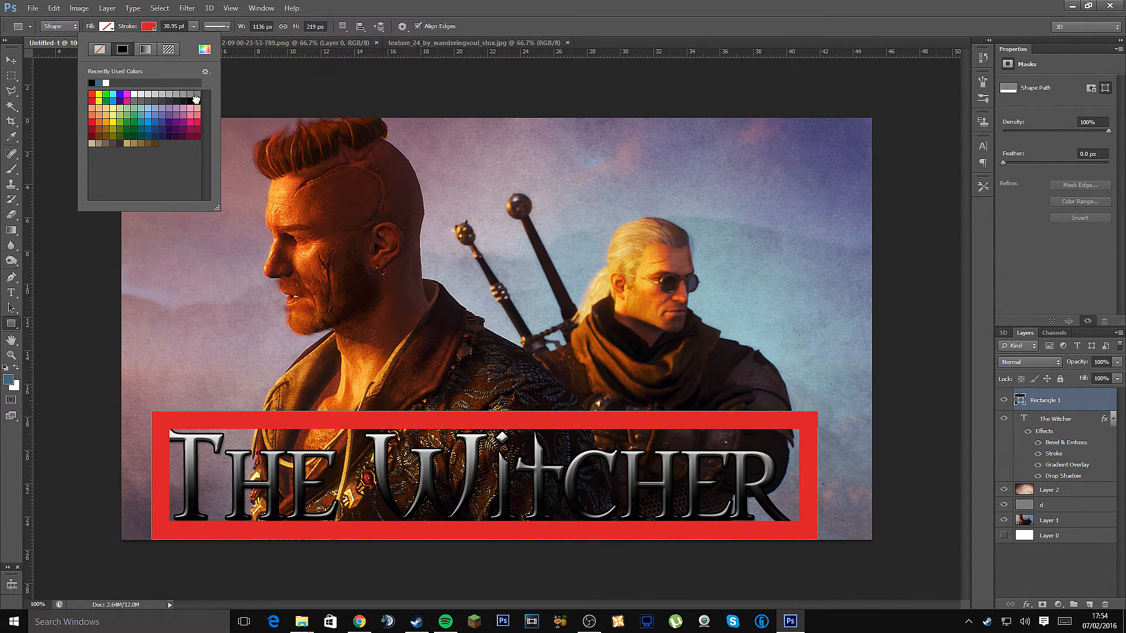
click(198, 94)
click(106, 26)
click(106, 27)
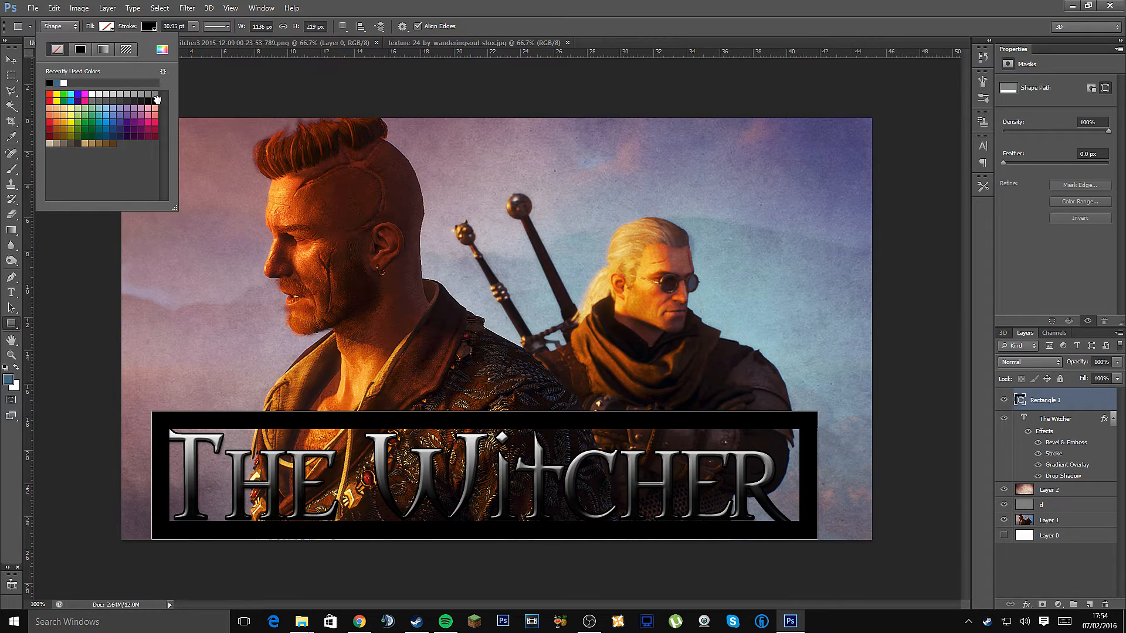
click(155, 93)
click(378, 52)
- Lower the rectangle's opacity to 55% and move its layer directly beneath the "The Witcher" text layer
click(1116, 362)
drag(1116, 375, 1080, 475)
click(1079, 401)
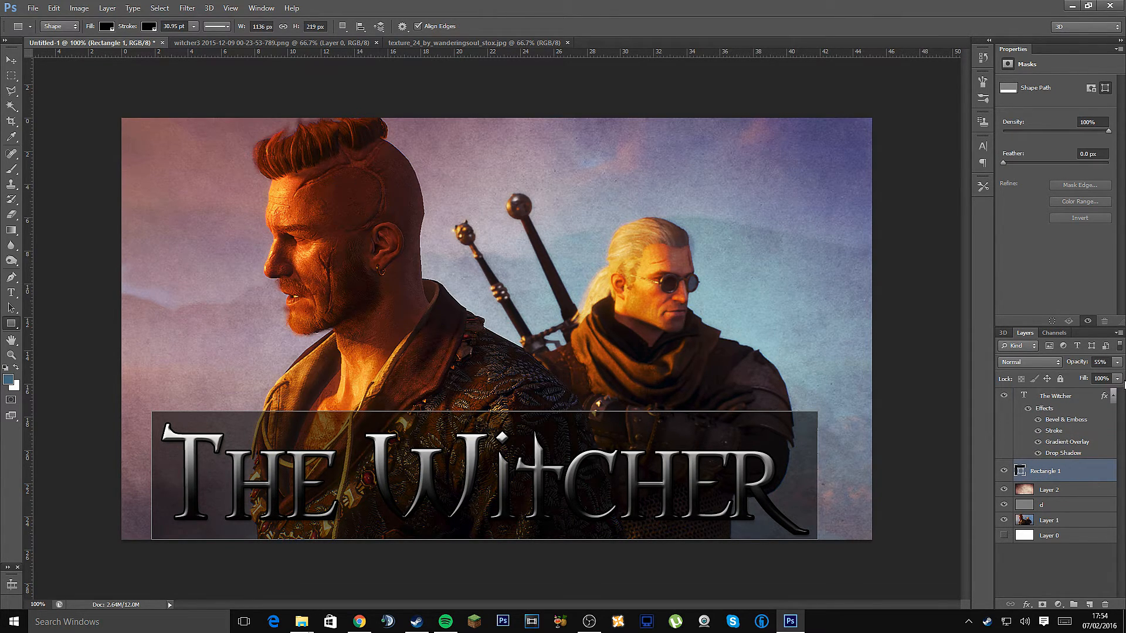
- Set the opacity of the rectangle layer behind the text to 15%
click(1071, 399)
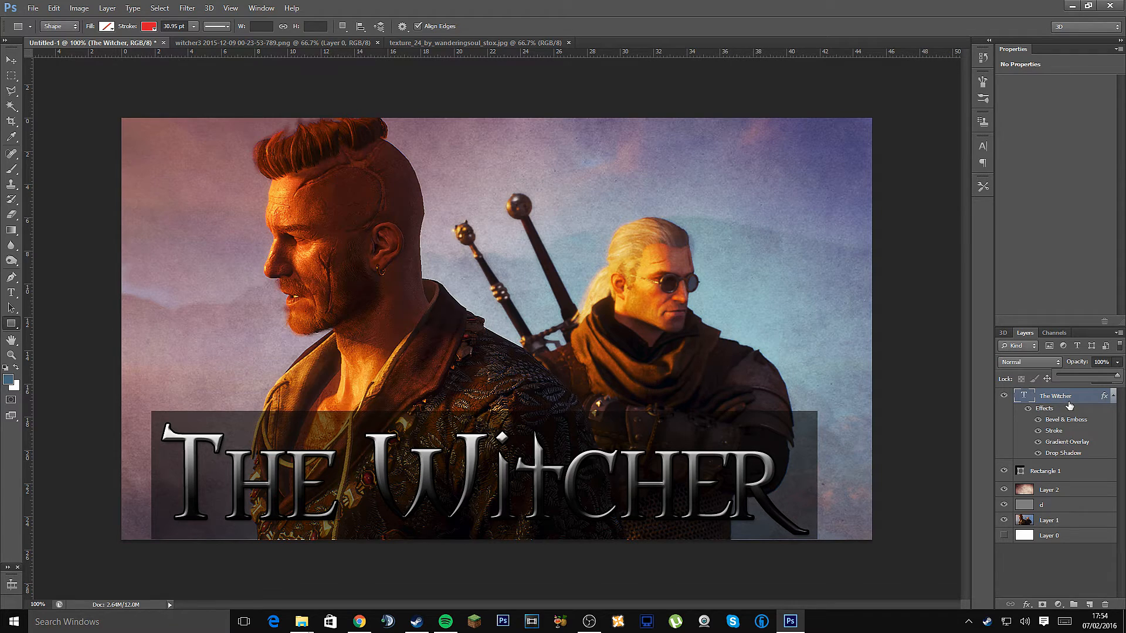
click(1055, 472)
click(1116, 362)
drag(1117, 375, 1068, 376)
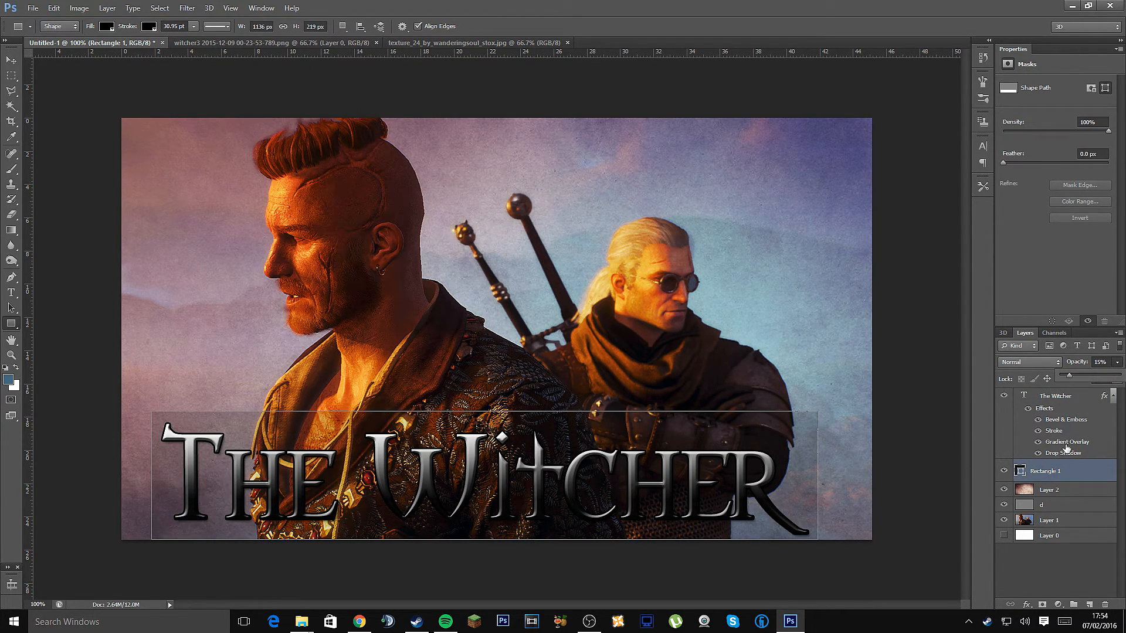
click(1053, 475)
- Reduce the rectangle's height to about 199 px with Free Transform, pulling in its upper and lower edges
key(ctrl+t)
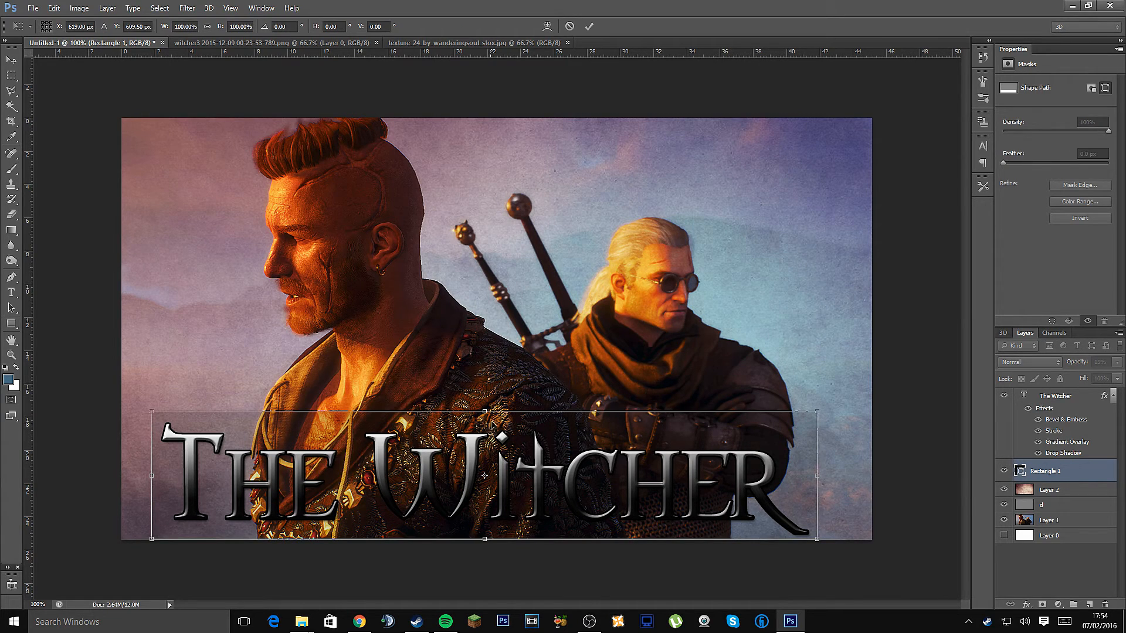
drag(485, 538, 487, 537)
drag(484, 414, 484, 418)
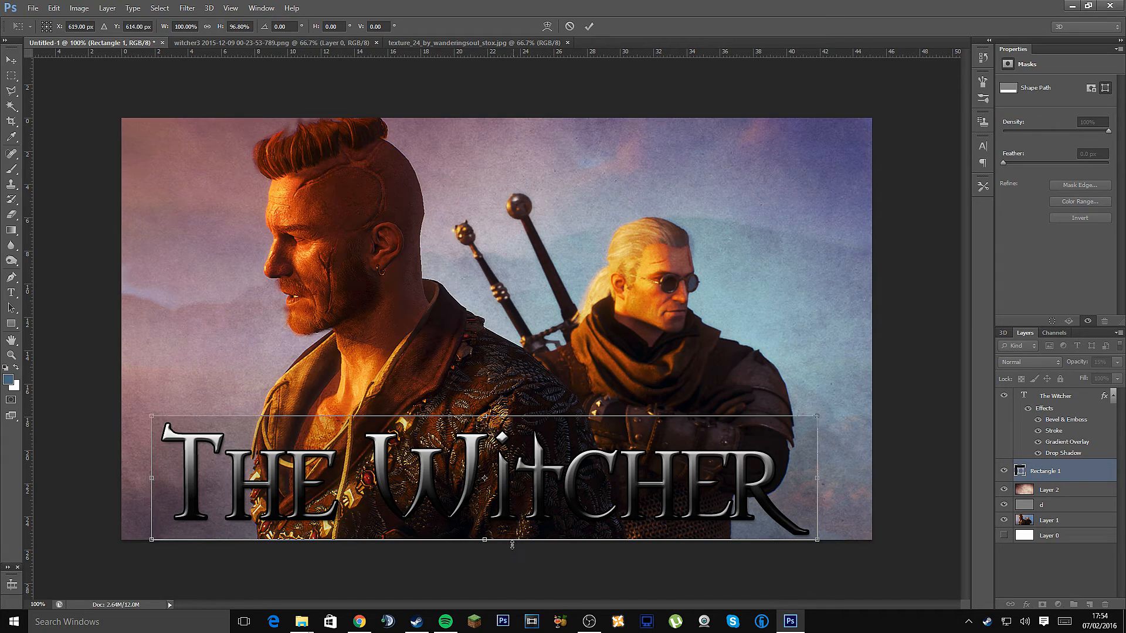
drag(484, 538, 483, 532)
click(588, 26)
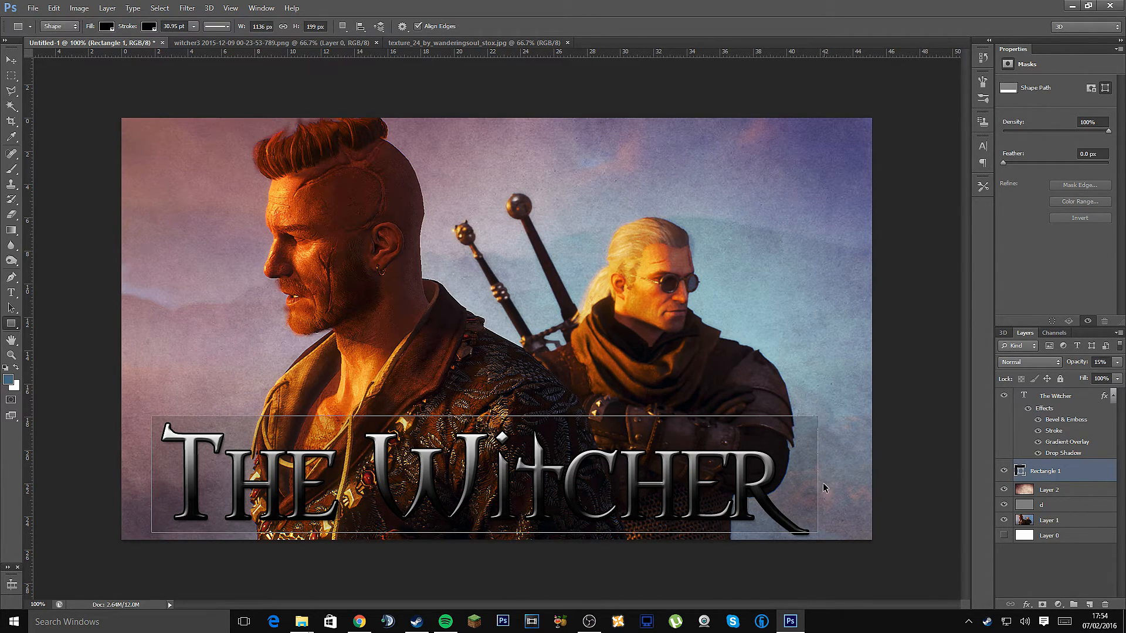
- Narrow the rectangle to about 98.59% of its width from its right edge and reselect the text layer
key(ctrl+t)
drag(817, 473, 808, 473)
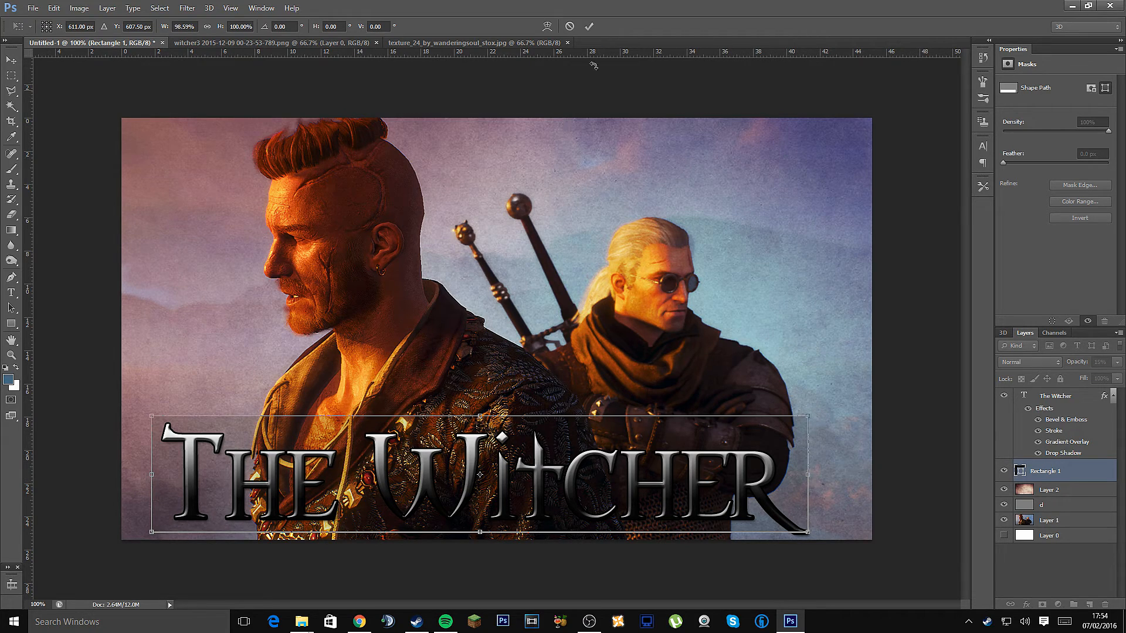
click(589, 26)
key(v)
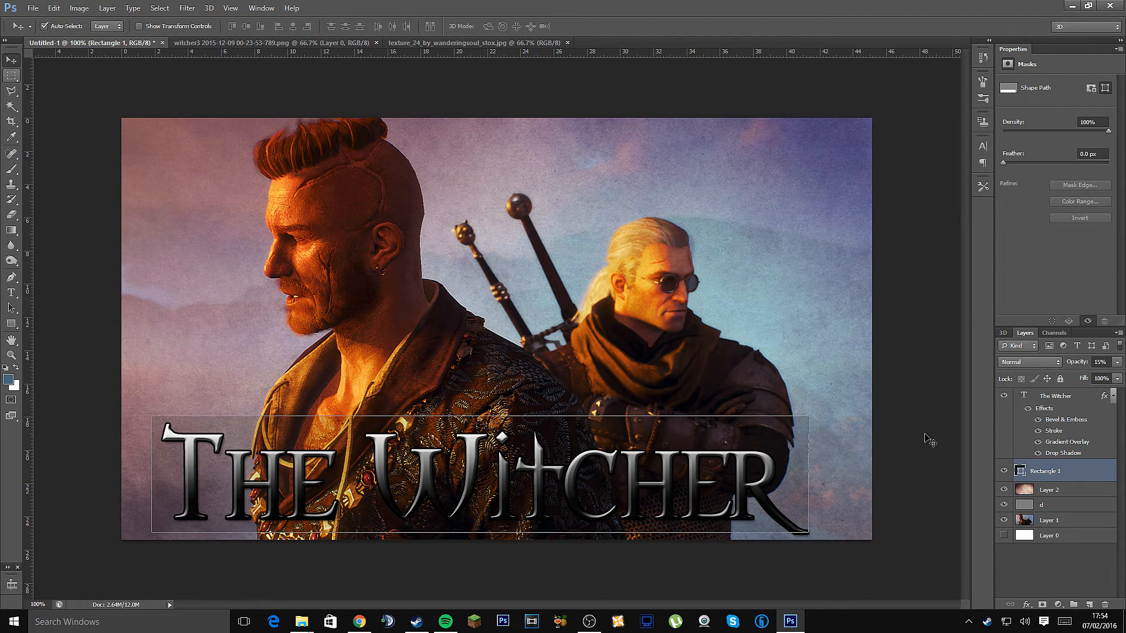
click(1038, 397)
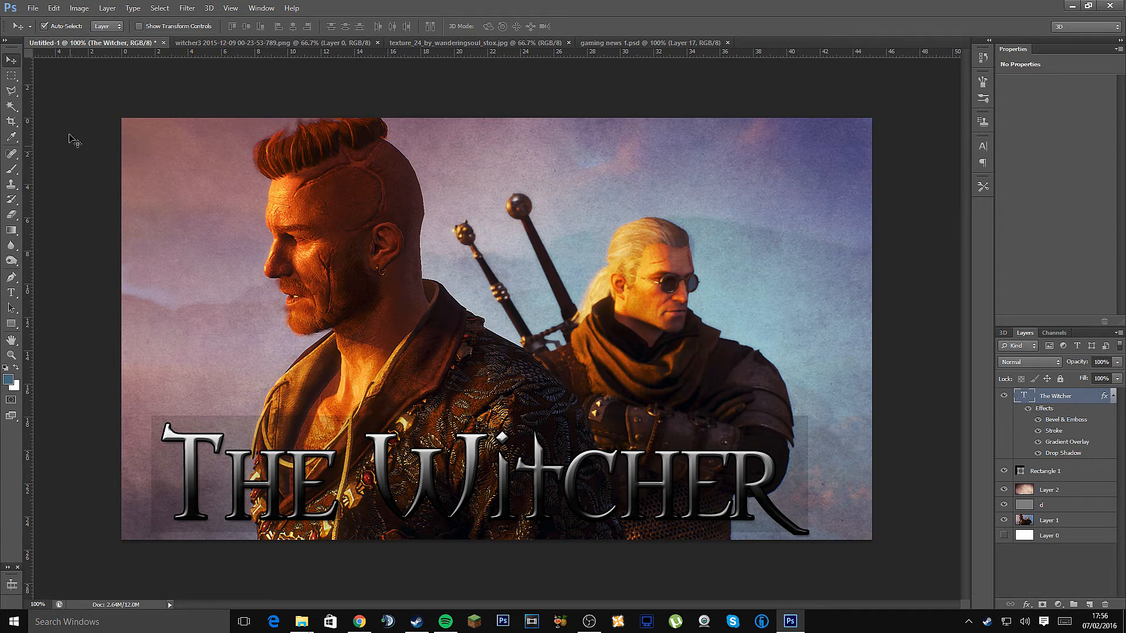
- Set up a Save As copy of the thumbnail in PNG format in the JPEG's folder
click(33, 8)
mouse_move(53, 8)
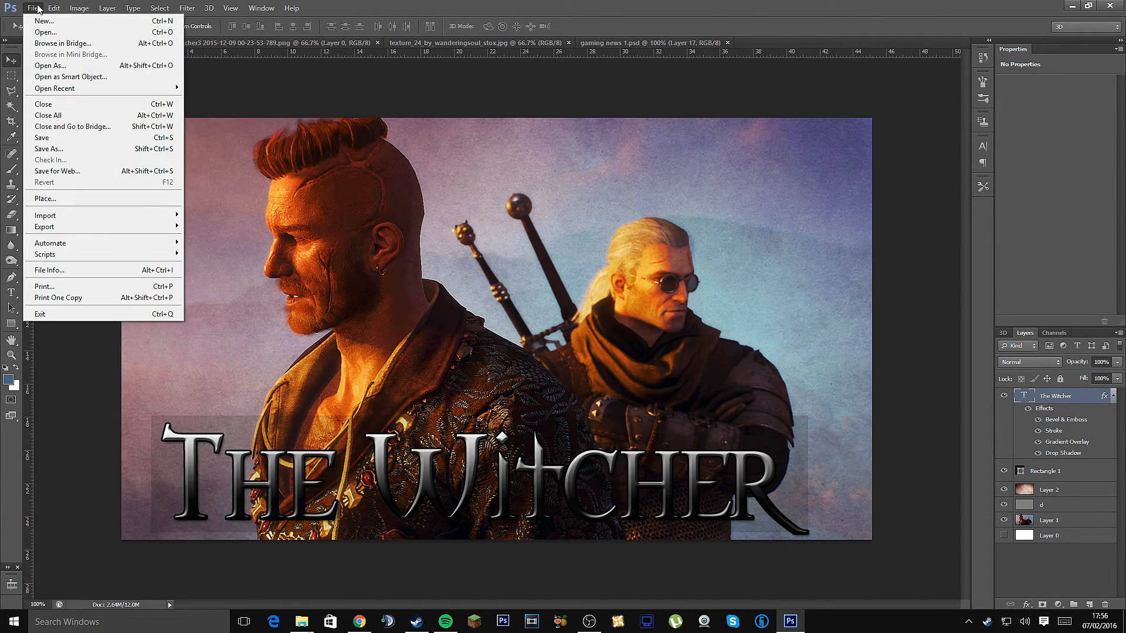
click(73, 148)
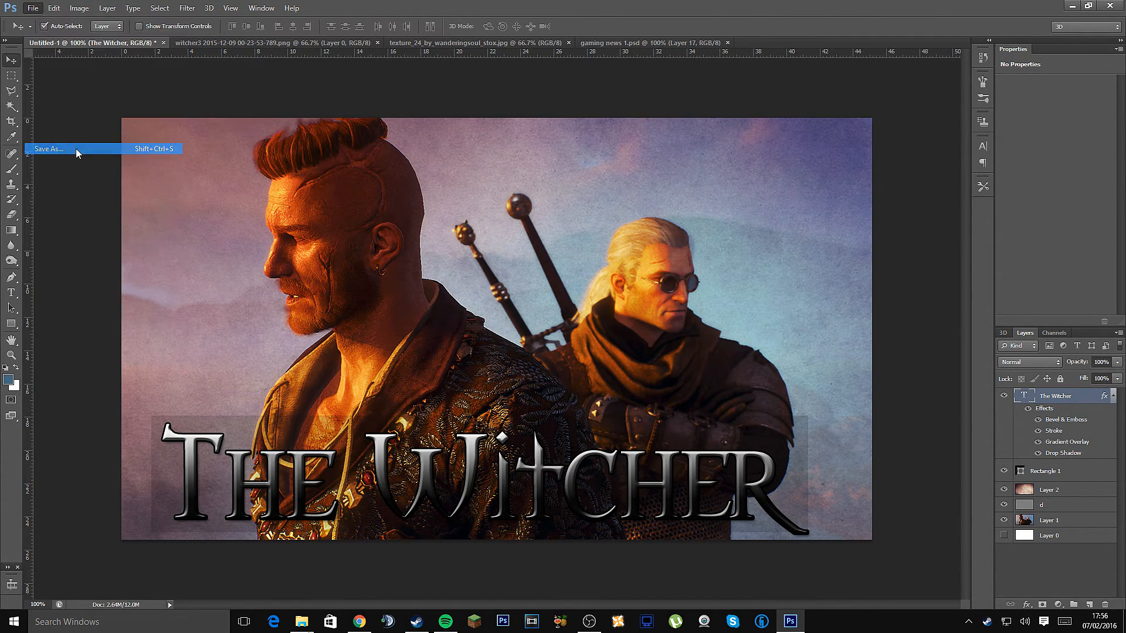
click(676, 311)
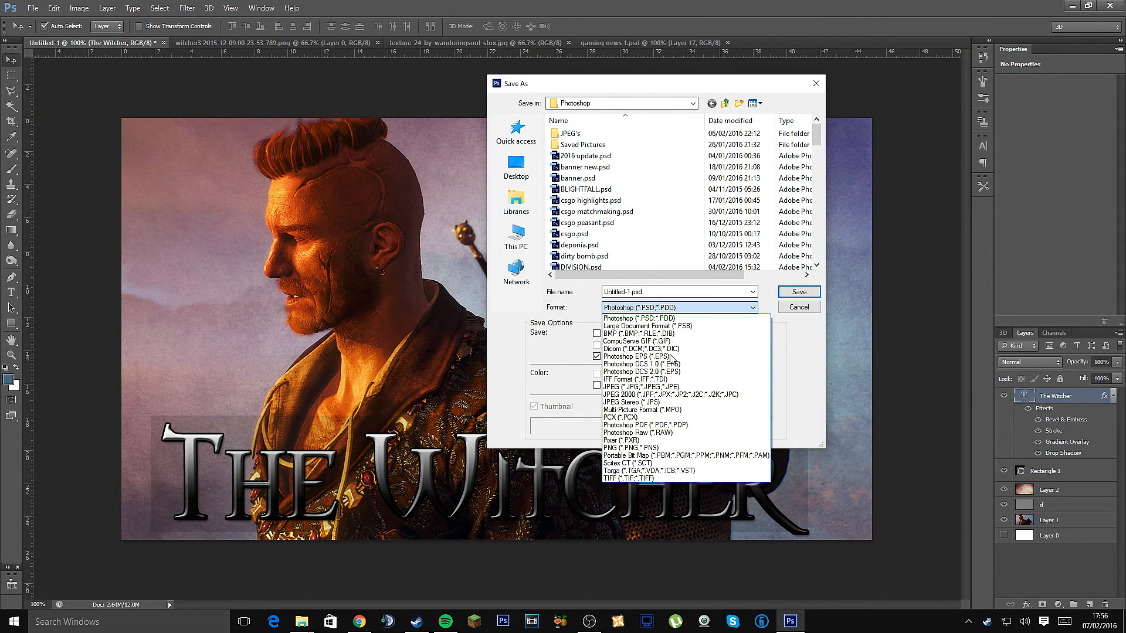
click(633, 452)
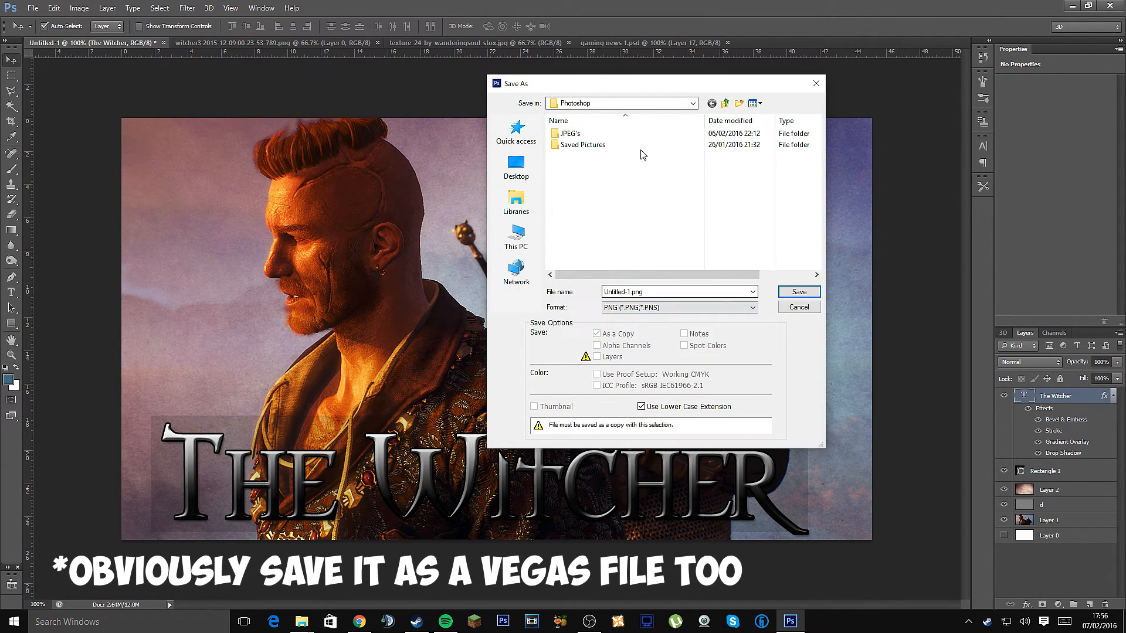
double_click(580, 134)
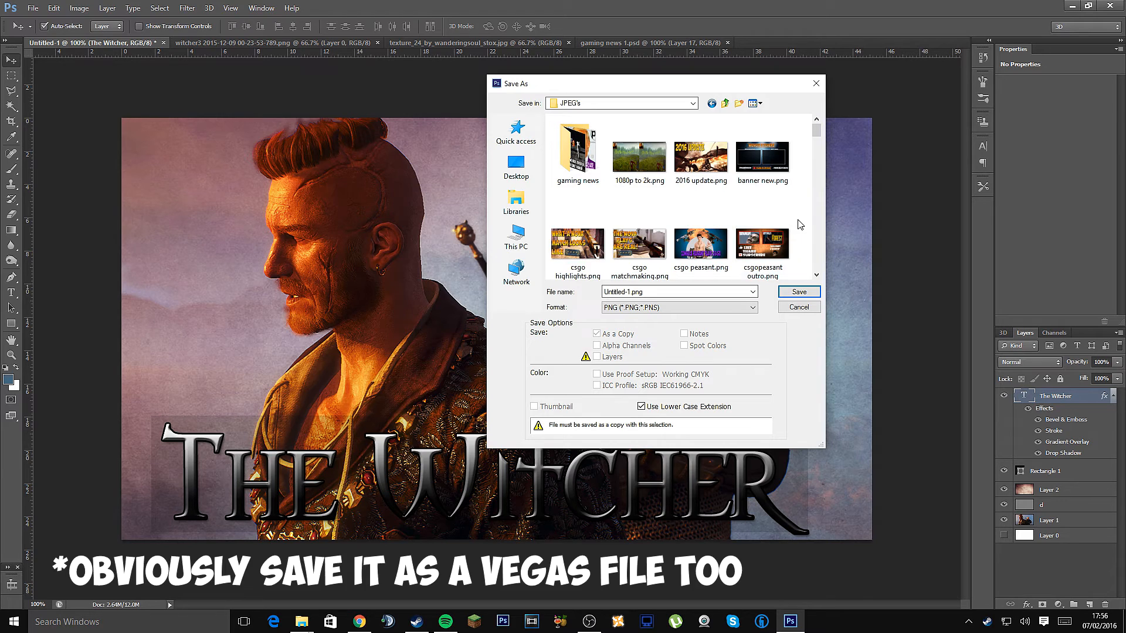
- Name the PNG test2 and save it with Smallest / Slow compression and no interlacing
click(687, 293)
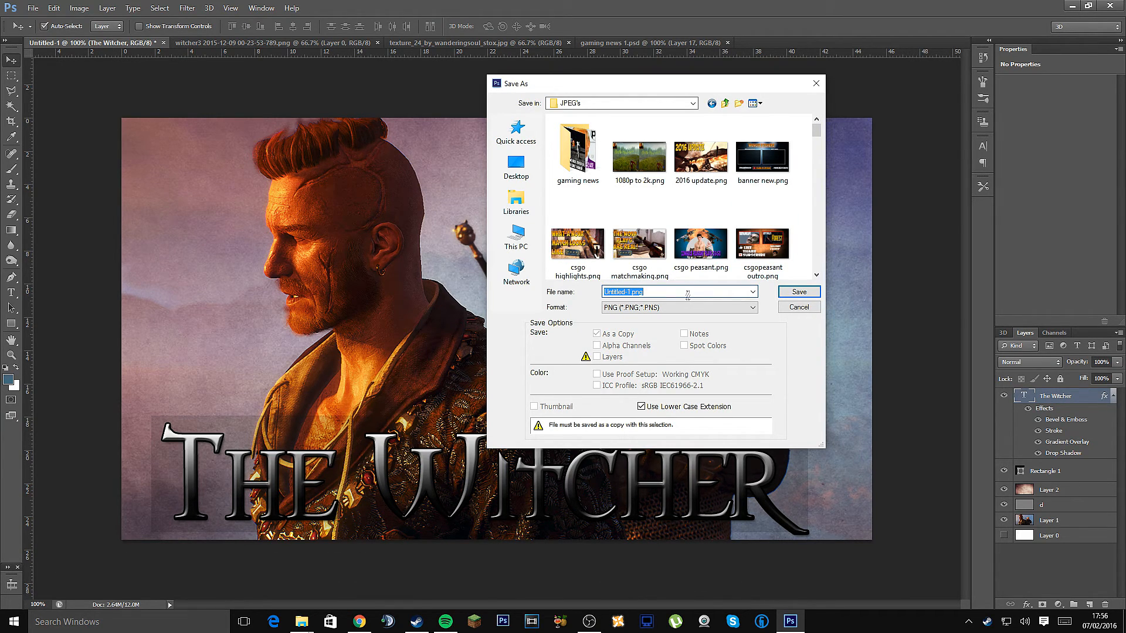
text(test)
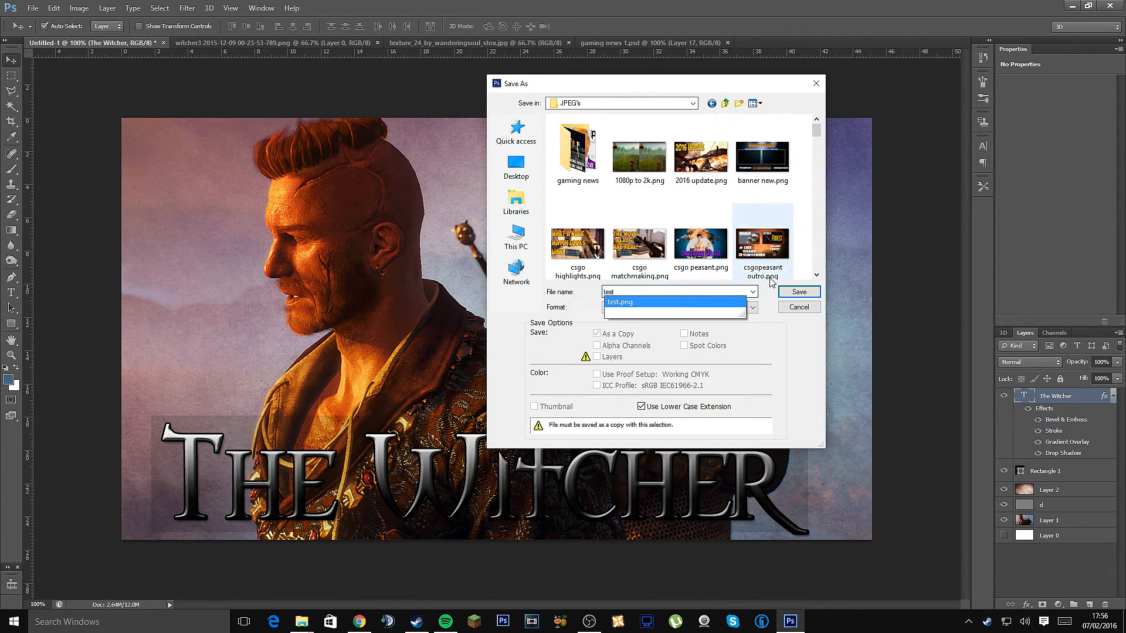
click(679, 302)
click(677, 292)
drag(678, 292, 608, 292)
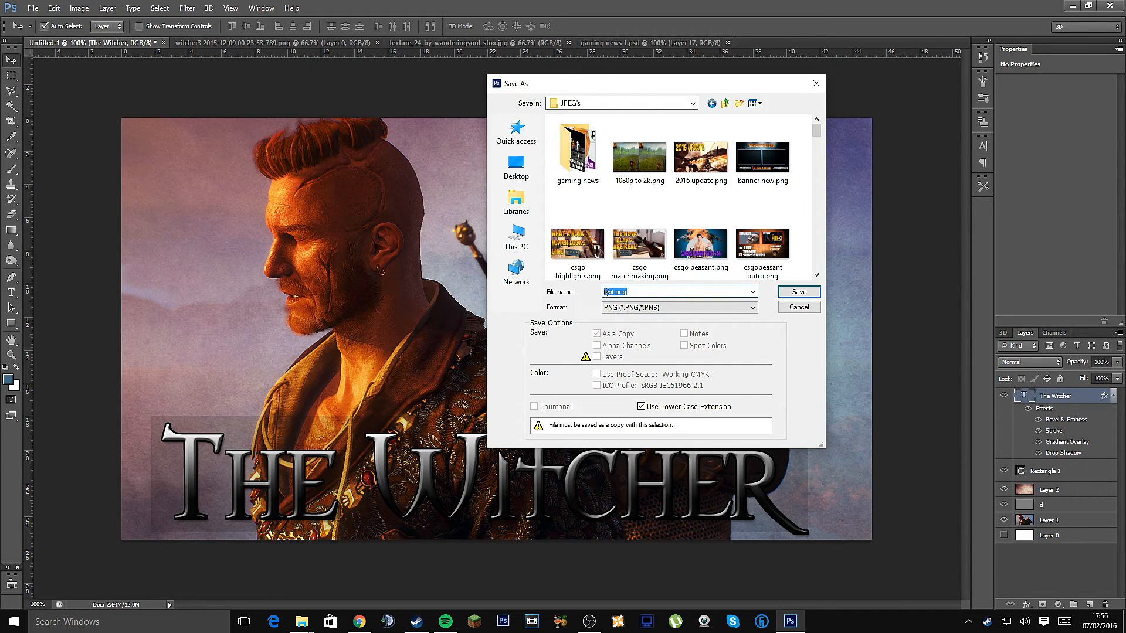
text(st2)
click(722, 308)
click(653, 426)
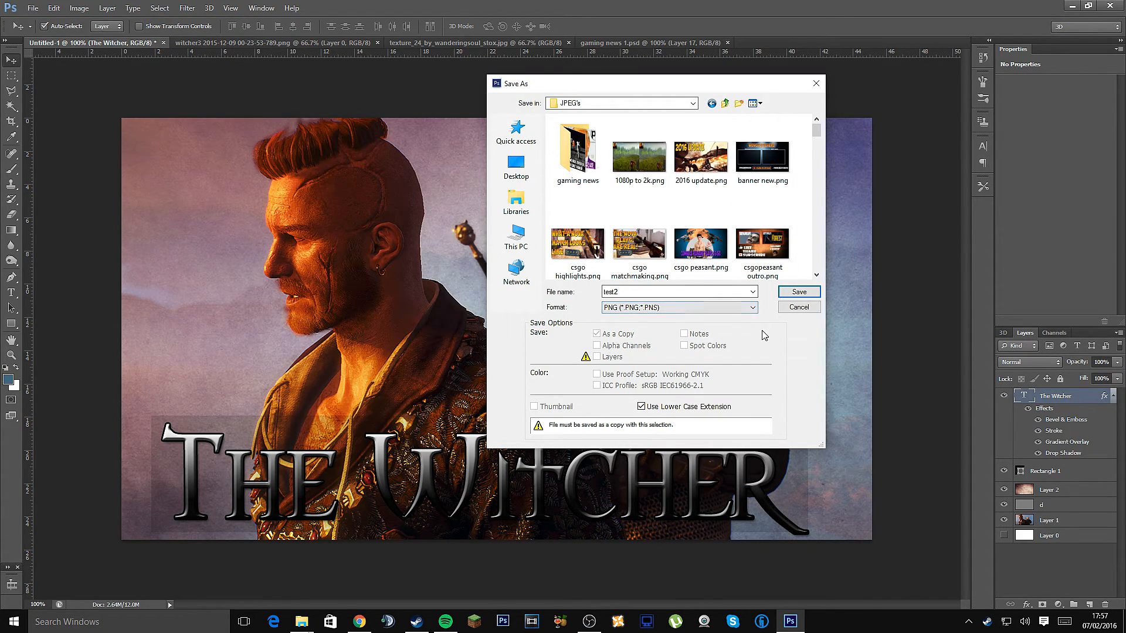
click(797, 292)
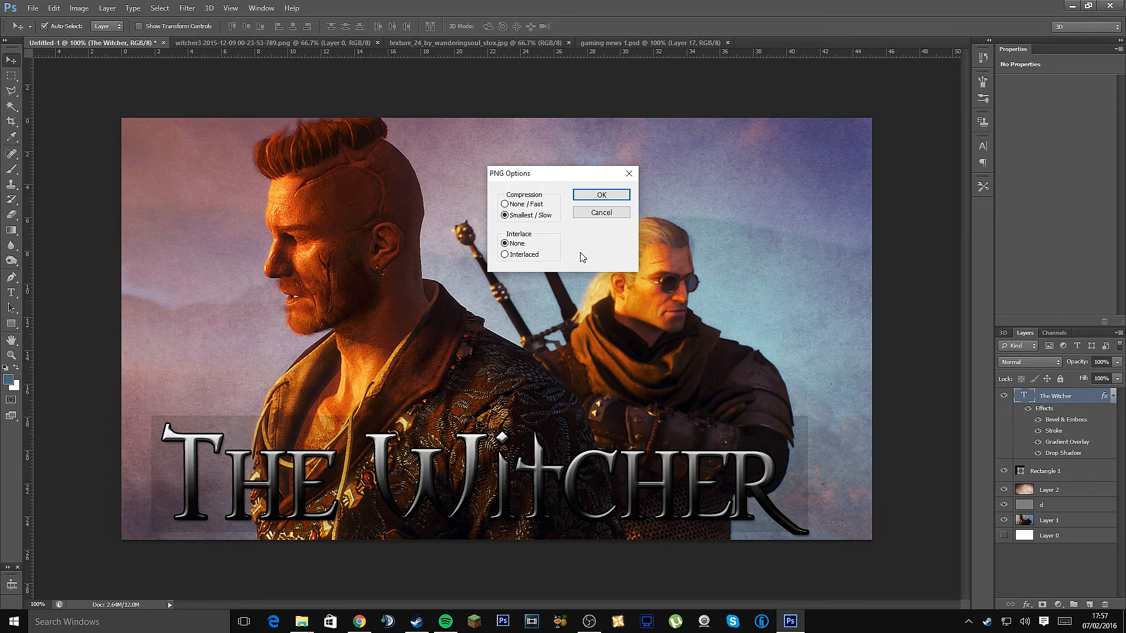
click(595, 195)
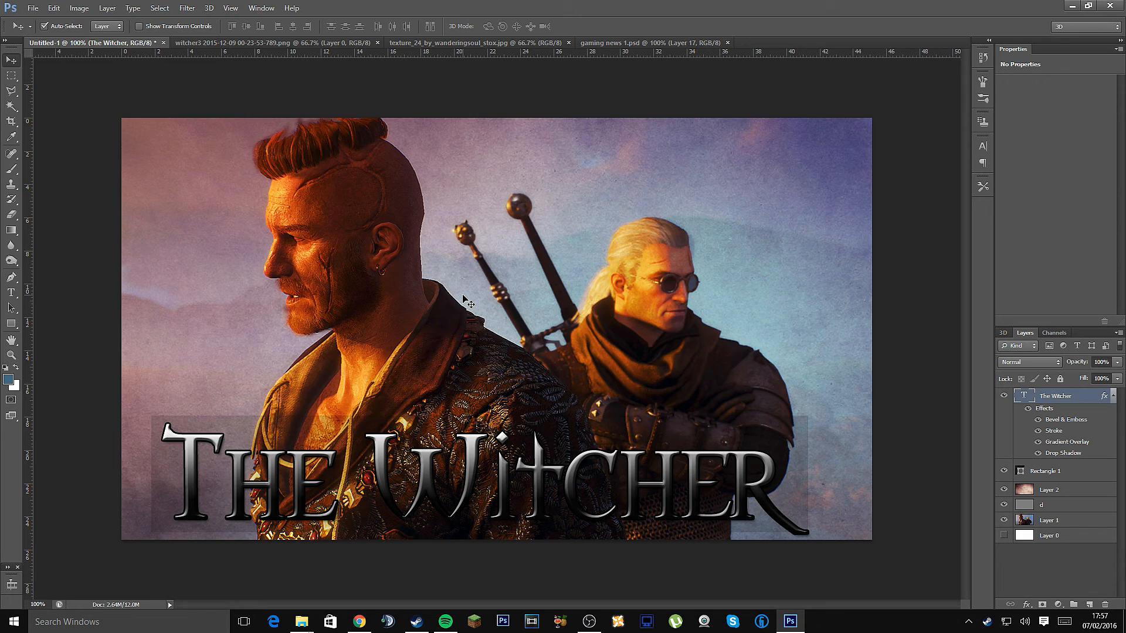
- View the thumbnail in gaming news 1.psd and return to the Witcher document
click(700, 43)
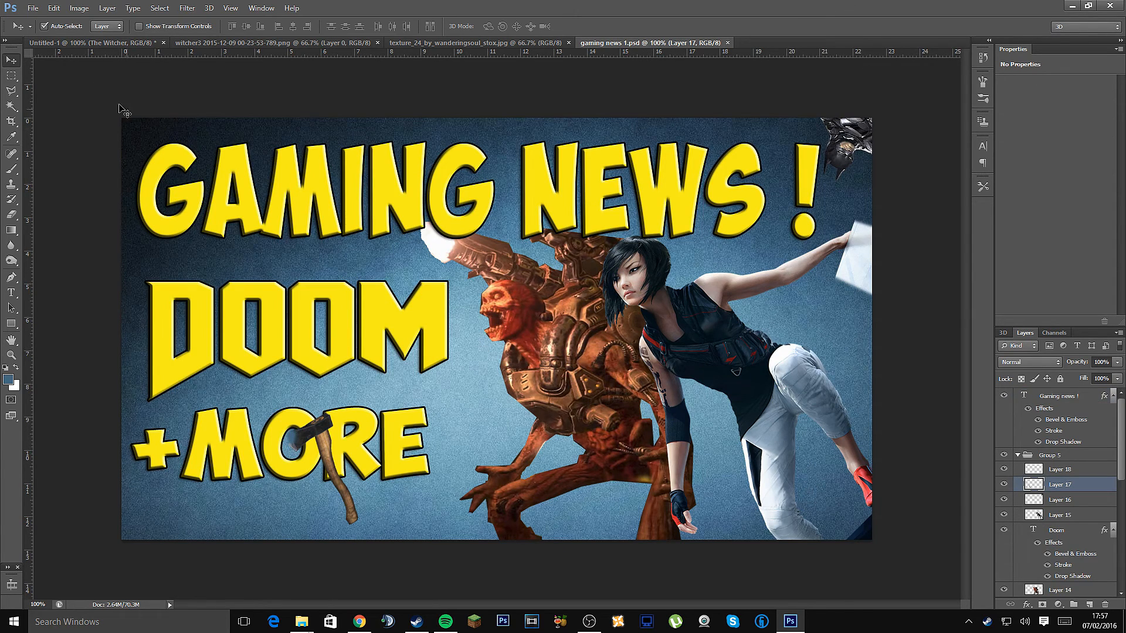
click(76, 43)
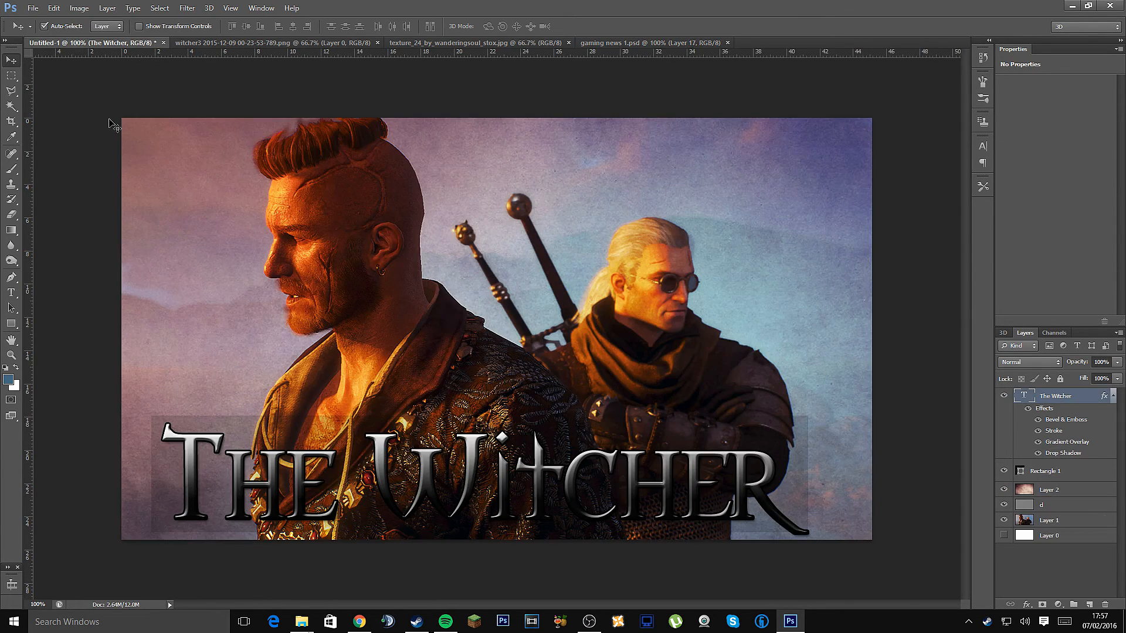